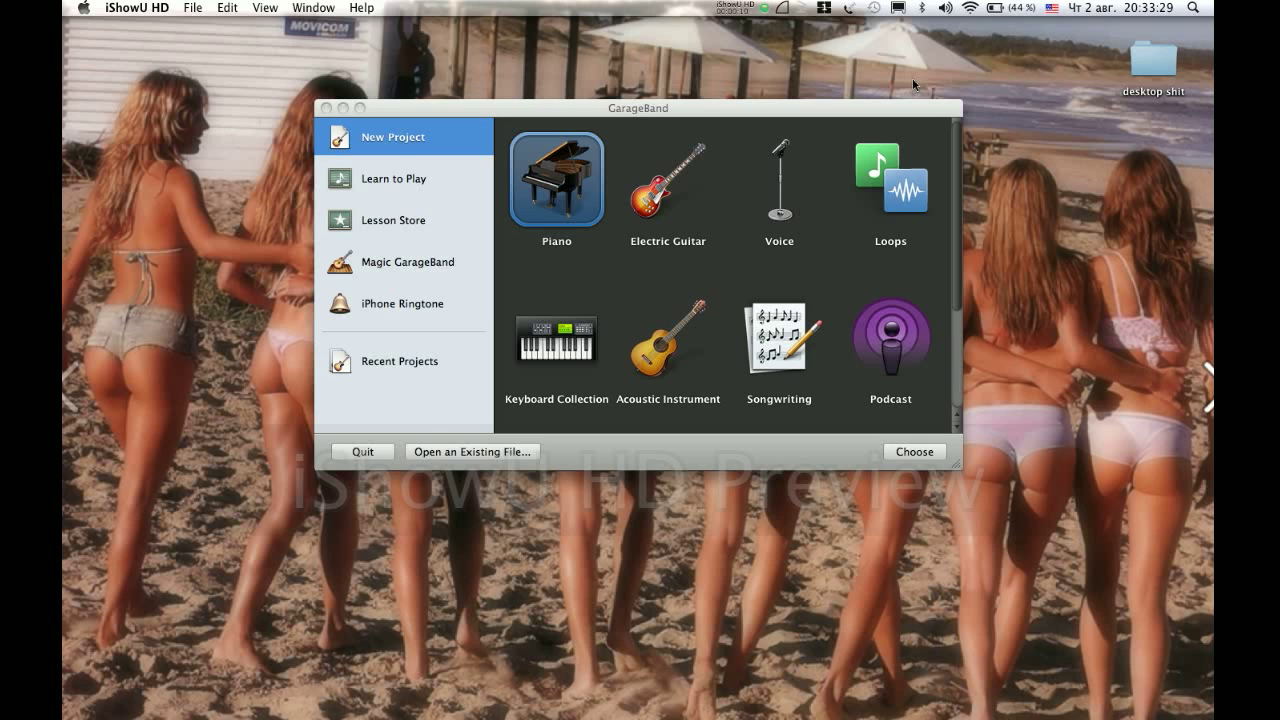
# Start a new project from the Piano template.
pyautogui.click(703, 105)
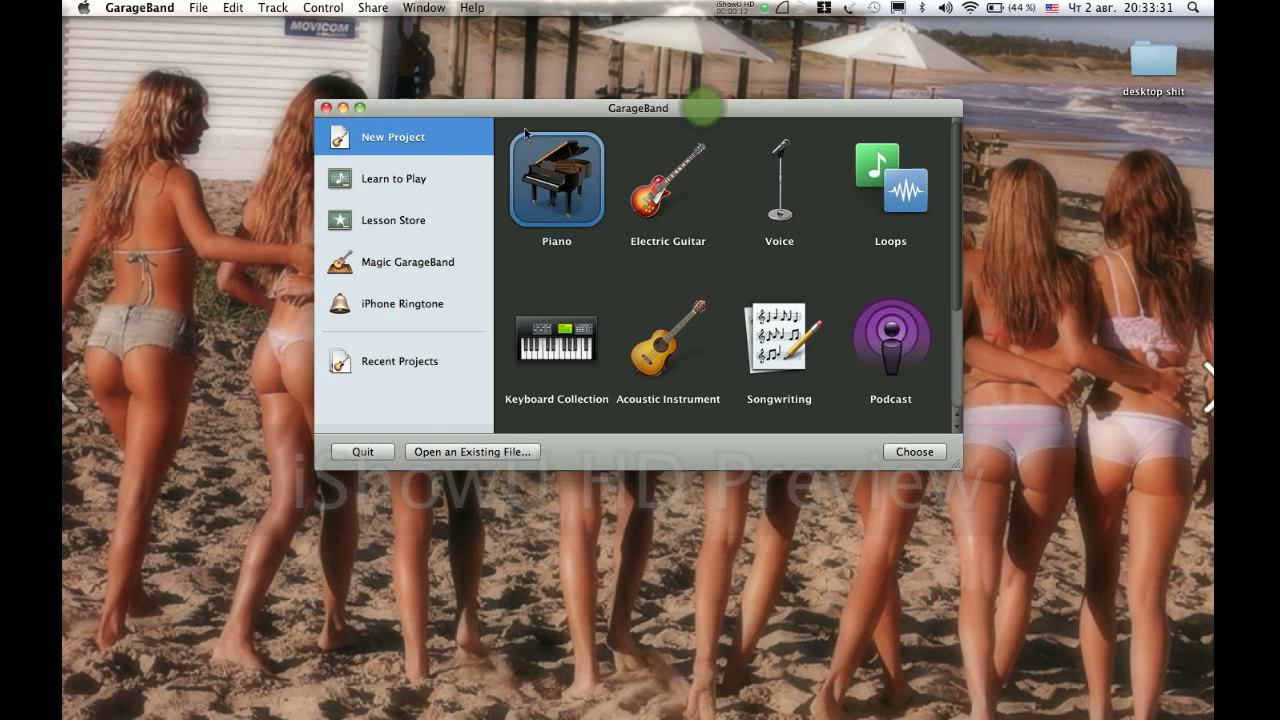
pyautogui.click(408, 138)
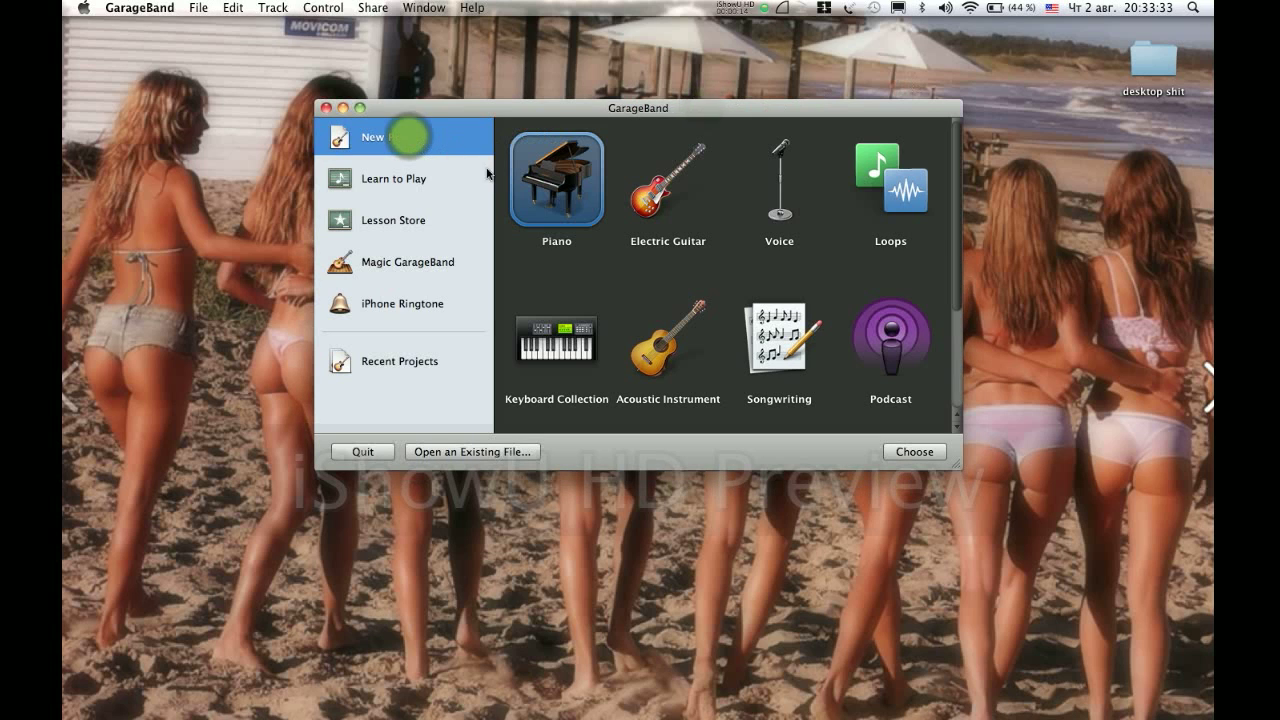
pyautogui.doubleClick(554, 184)
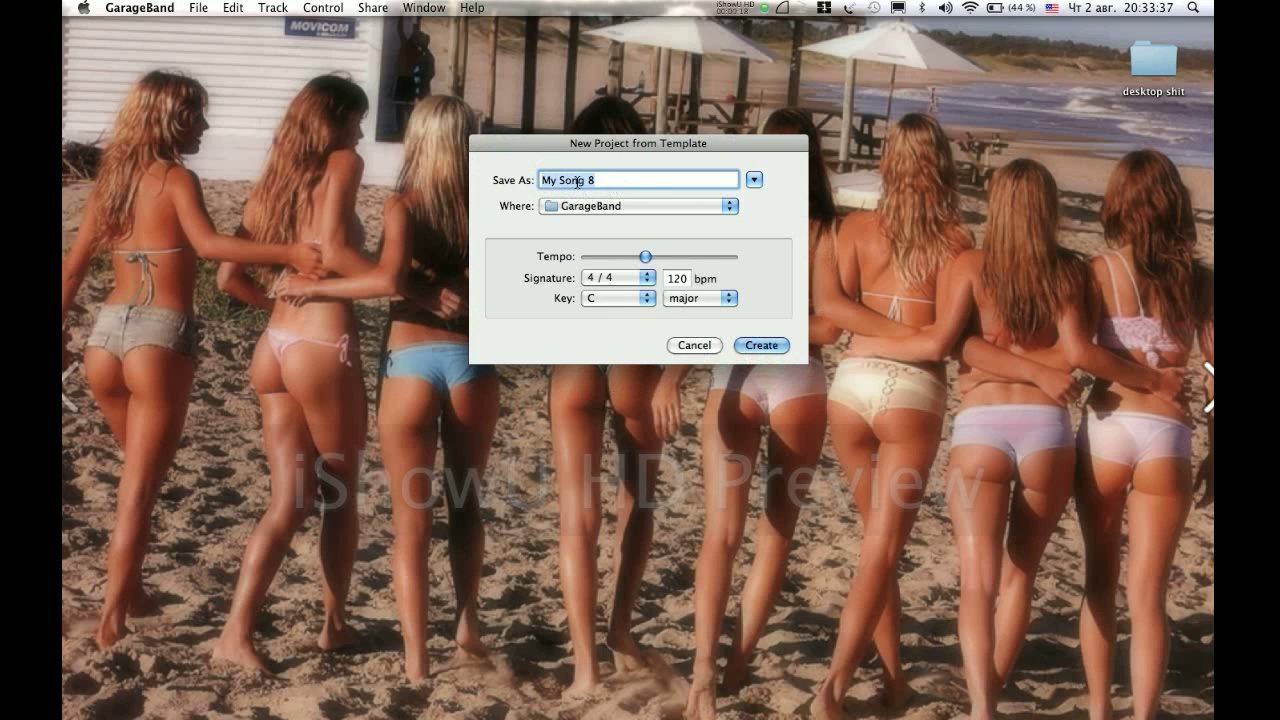
# Set the tempo to 85 bpm and create the project as My Song 8 in the GarageBand folder.
pyautogui.click(613, 182)
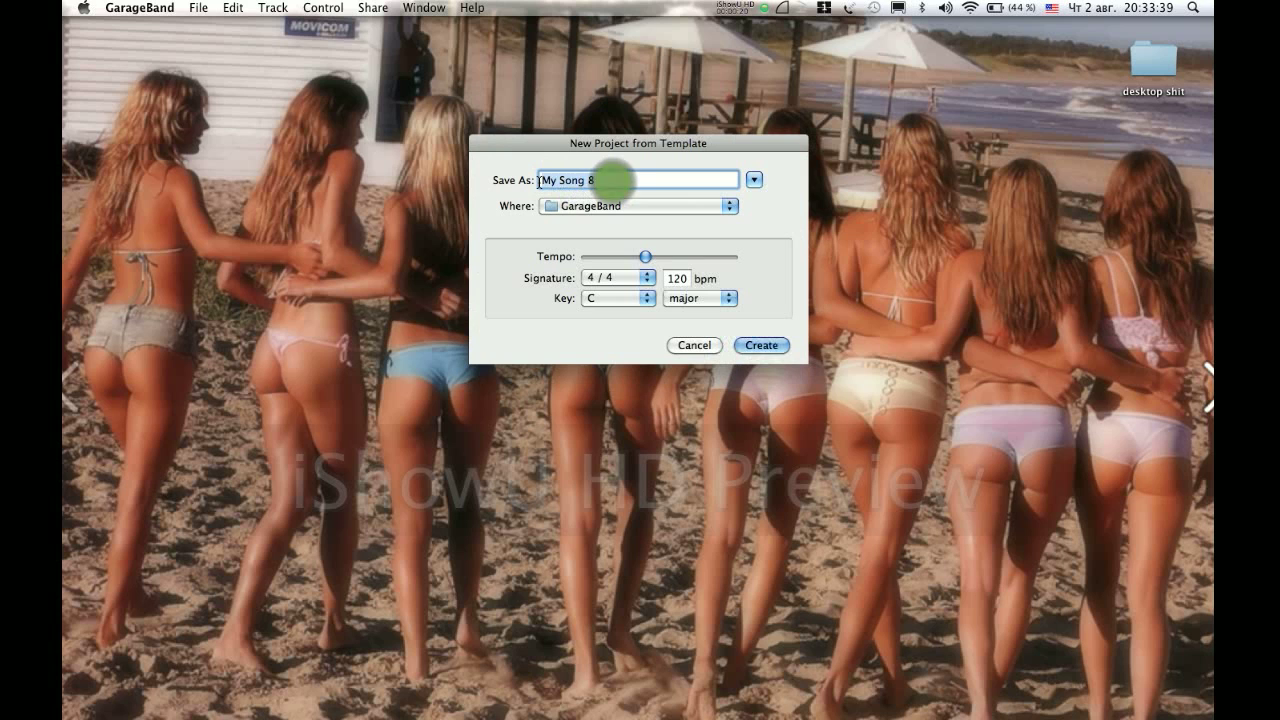
pyautogui.click(554, 208)
pyautogui.click(554, 208)
pyautogui.click(555, 209)
pyautogui.click(555, 209)
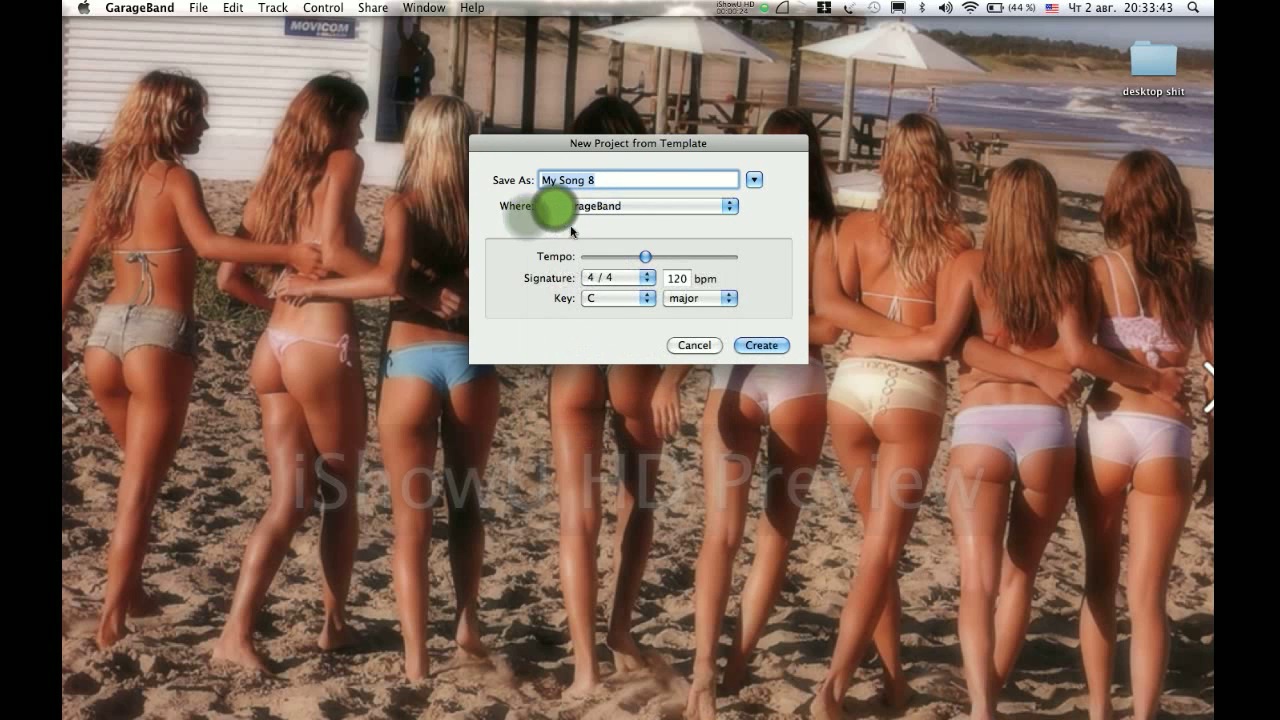
pyautogui.moveTo(645, 262); pyautogui.dragTo(626, 266)
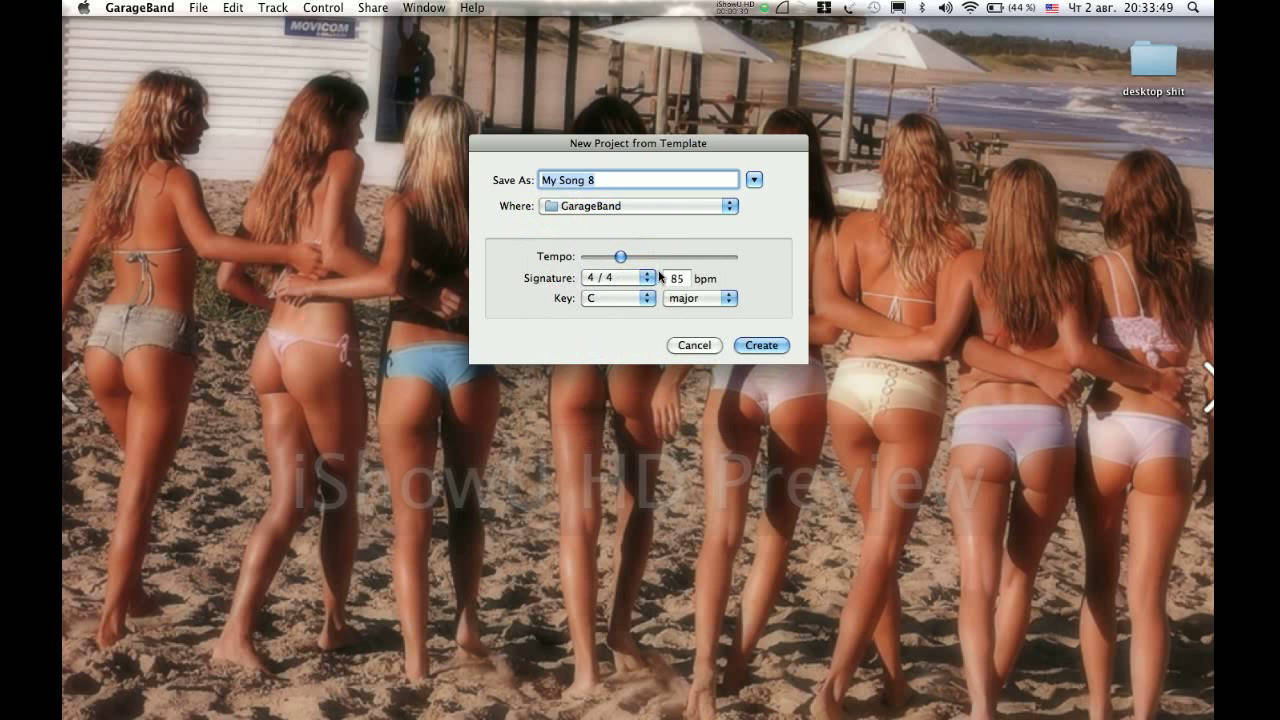
pyautogui.click(762, 346)
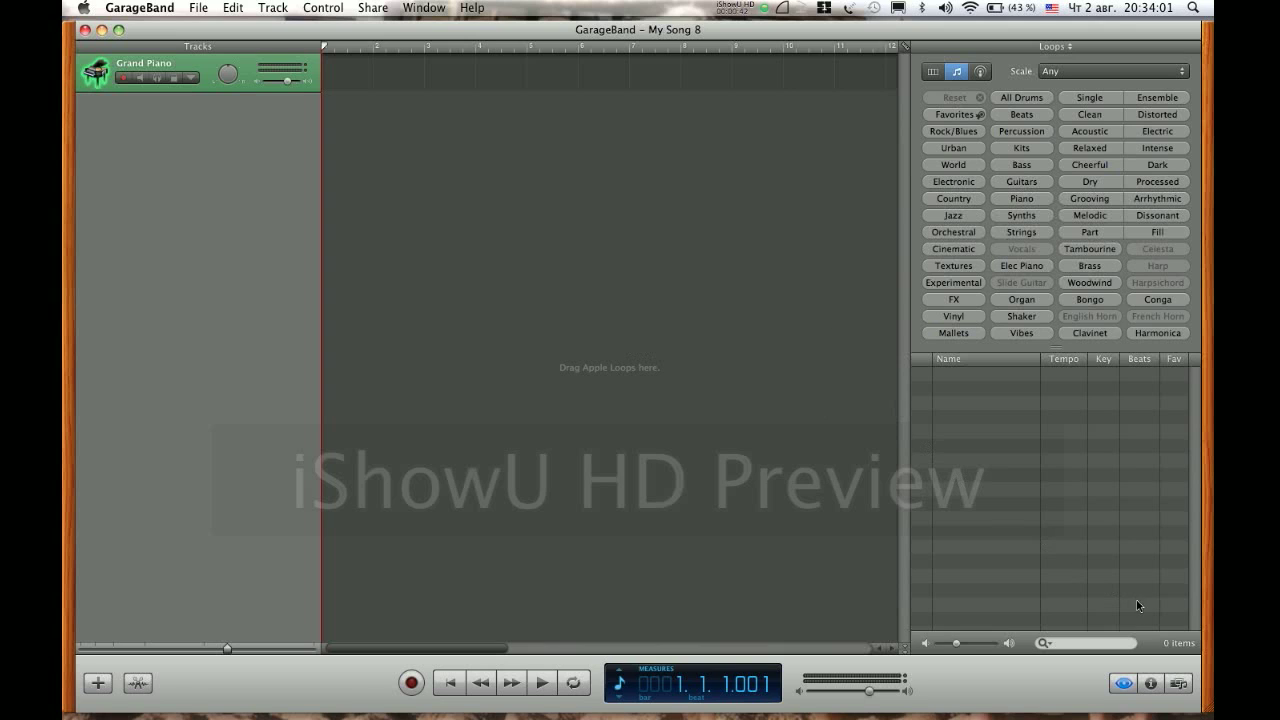
# Show the track's instrument library, browse its categories, and choose Grand Piano under Pianos and Keyboards.
pyautogui.click(1151, 688)
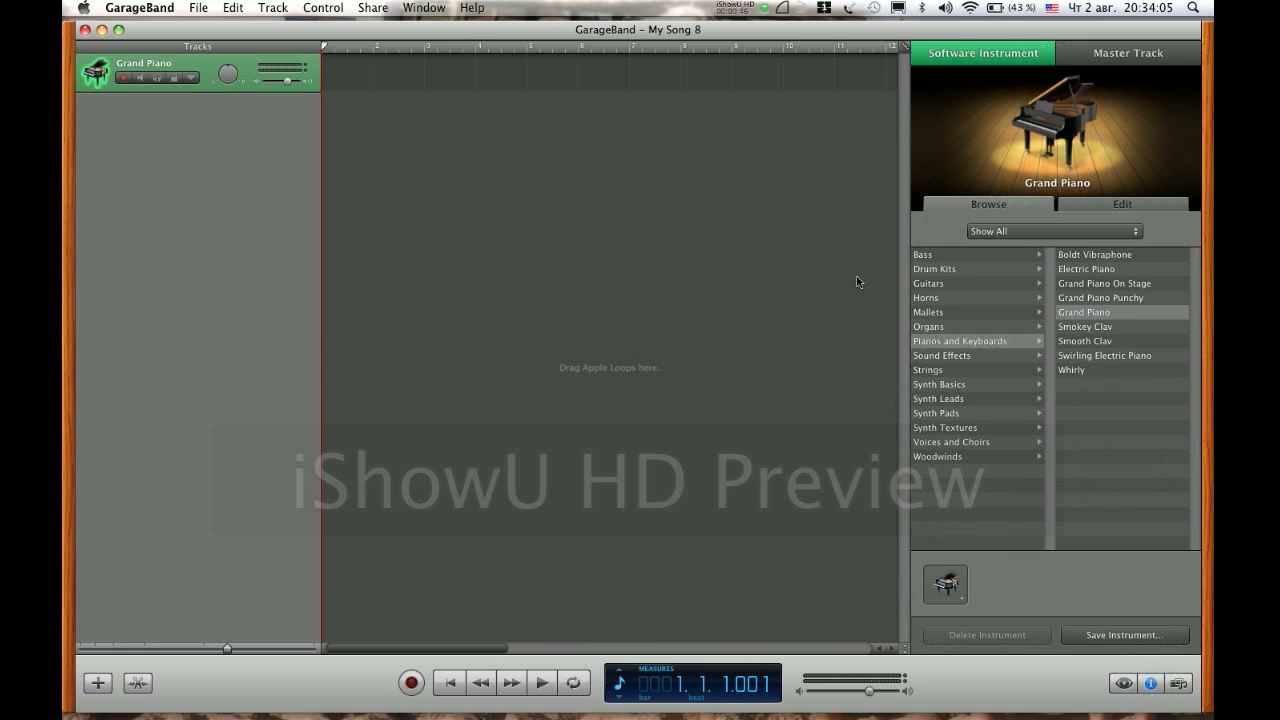
pyautogui.click(965, 261)
pyautogui.click(968, 287)
pyautogui.click(975, 312)
pyautogui.click(985, 366)
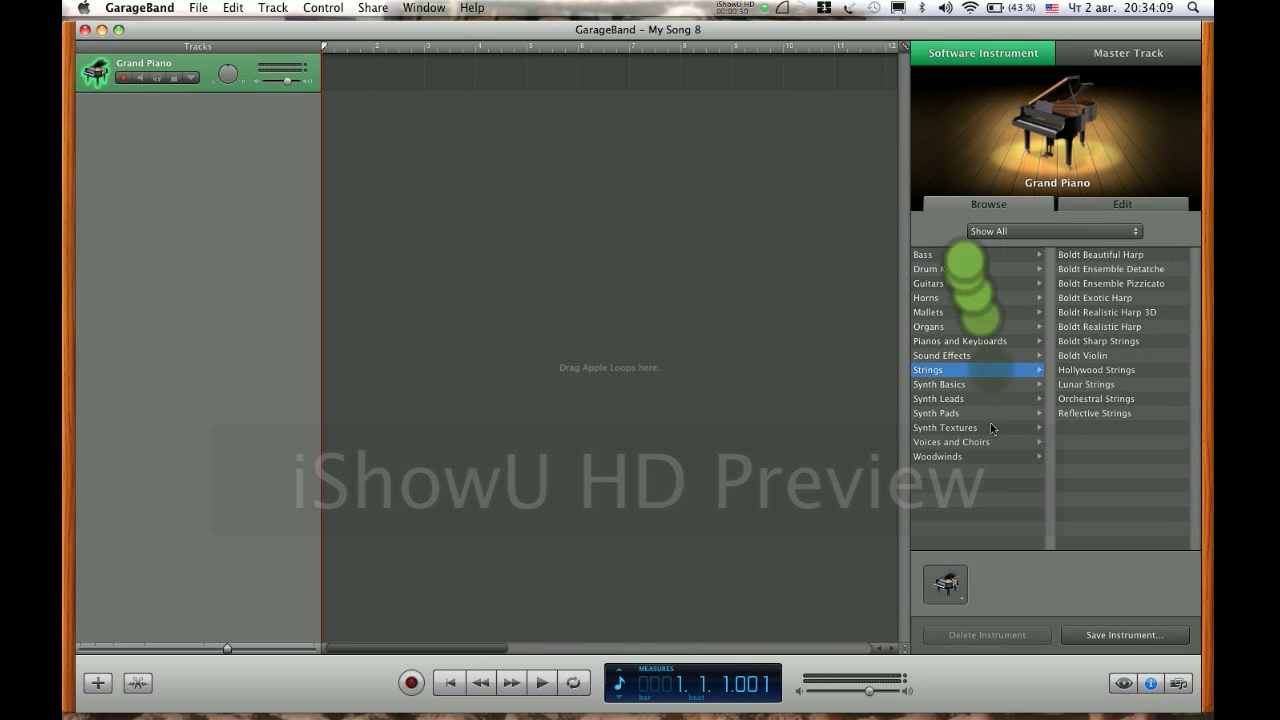
pyautogui.click(976, 341)
pyautogui.click(1071, 314)
pyautogui.click(789, 301)
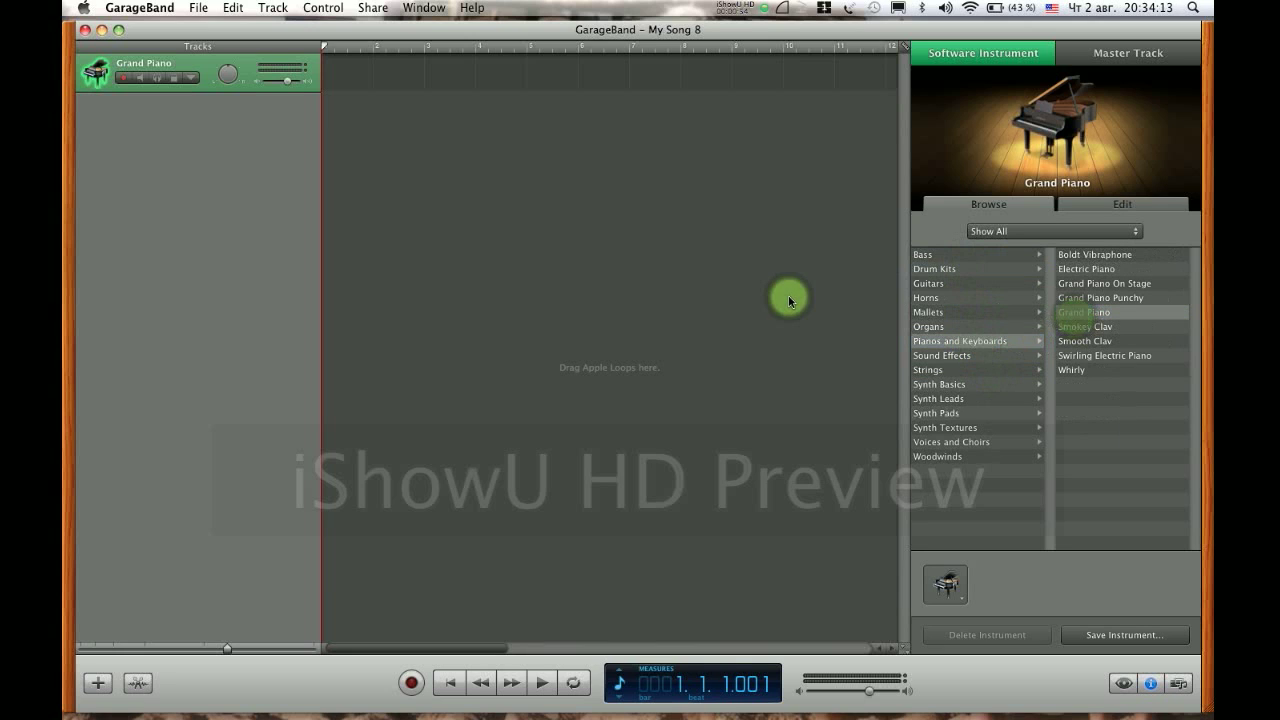
# Open the Musical Typing keyboard and move it up toward the middle of the arrangement area.
pyautogui.click(437, 7)
pyautogui.click(447, 84)
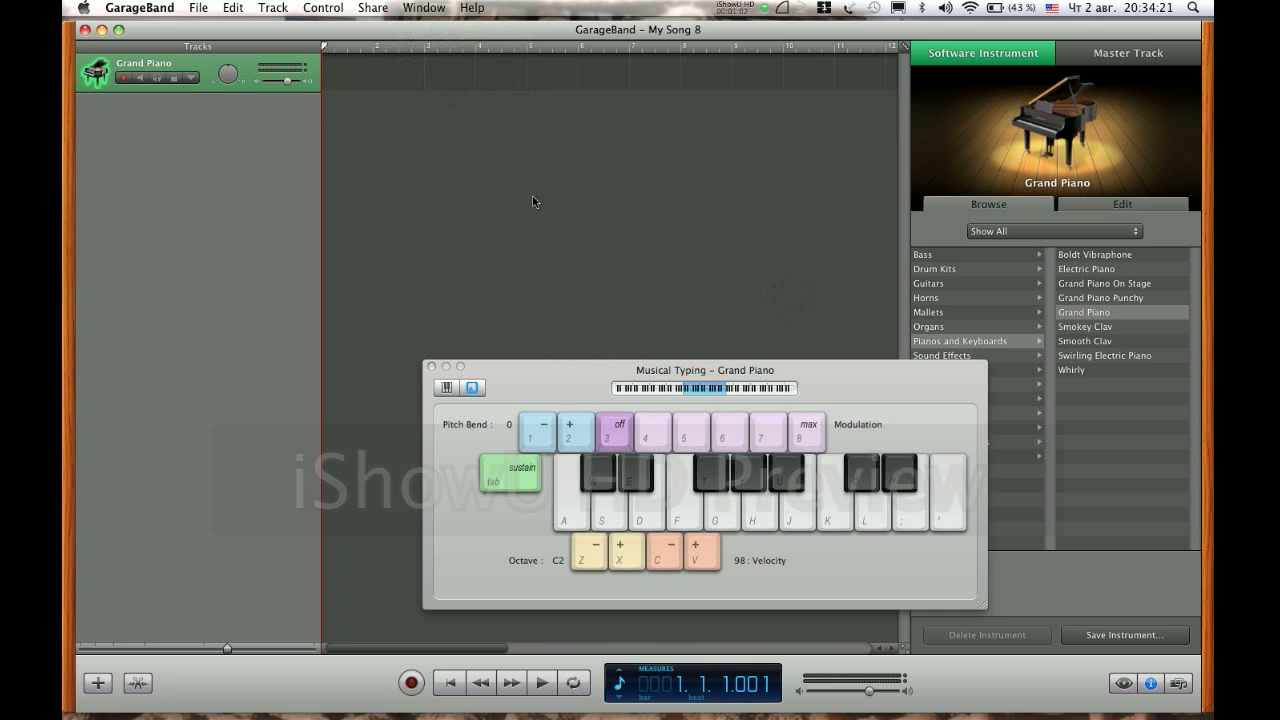
pyautogui.press('super+shift+k')
pyautogui.press('super+shift+k')
pyautogui.moveTo(557, 387); pyautogui.dragTo(488, 278)
# Try out the Grand Piano by playing a few notes on the Musical Typing keyboard.
pyautogui.press('g')
pyautogui.press('k')
pyautogui.press('a')
pyautogui.press('d')
pyautogui.press('j')
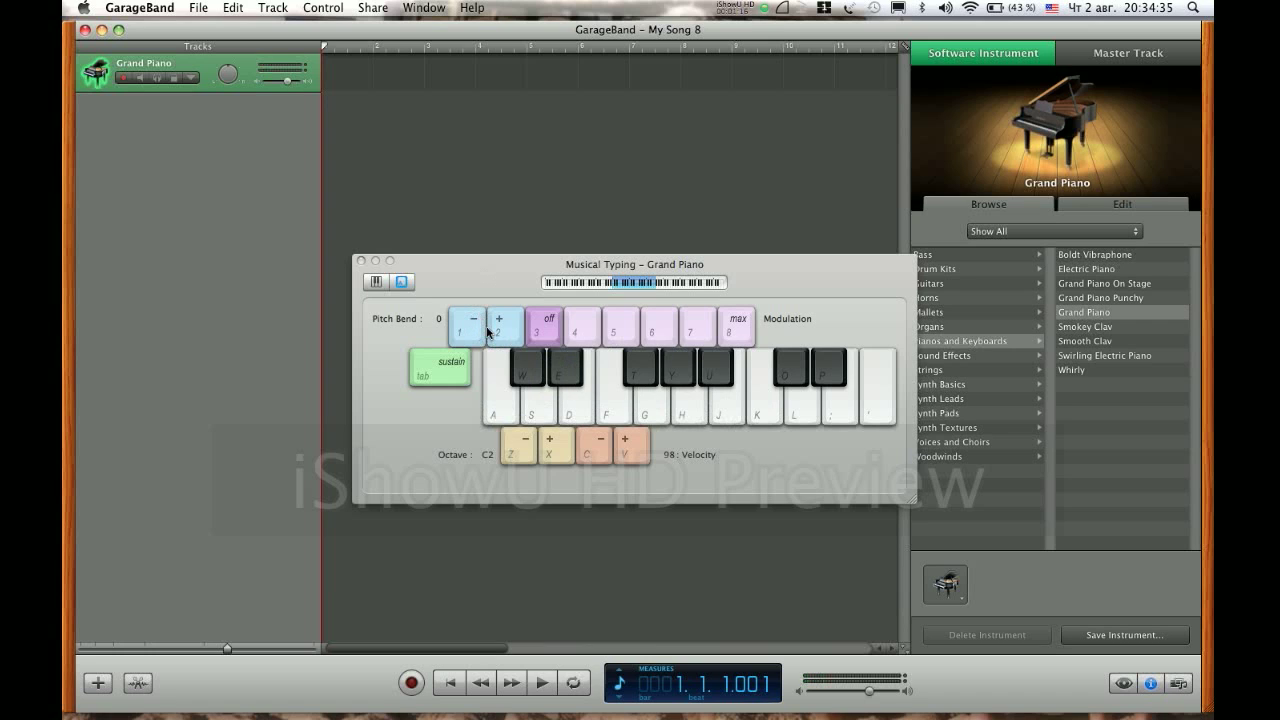
# Record a short chord sequence with Musical Typing on the Grand Piano track, stopping just after bar 4 begins.
pyautogui.click(412, 684)
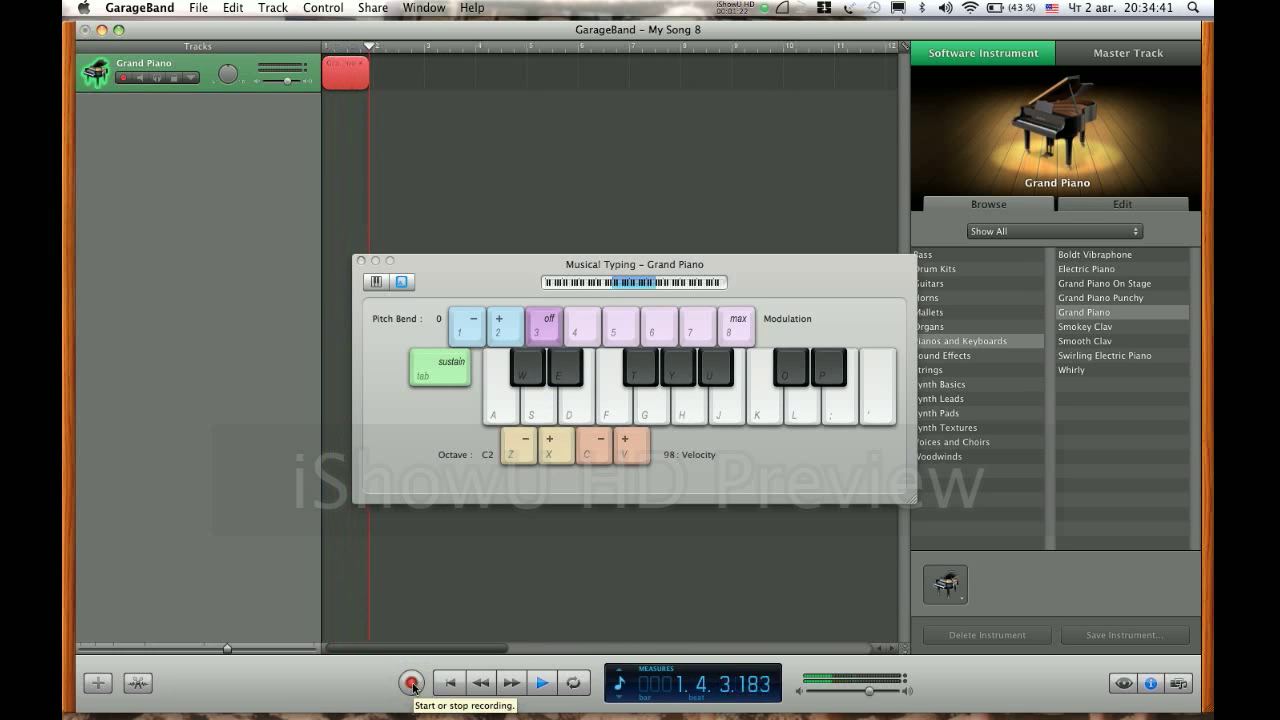
pyautogui.hotkey('f', 'h')
pyautogui.press('s')
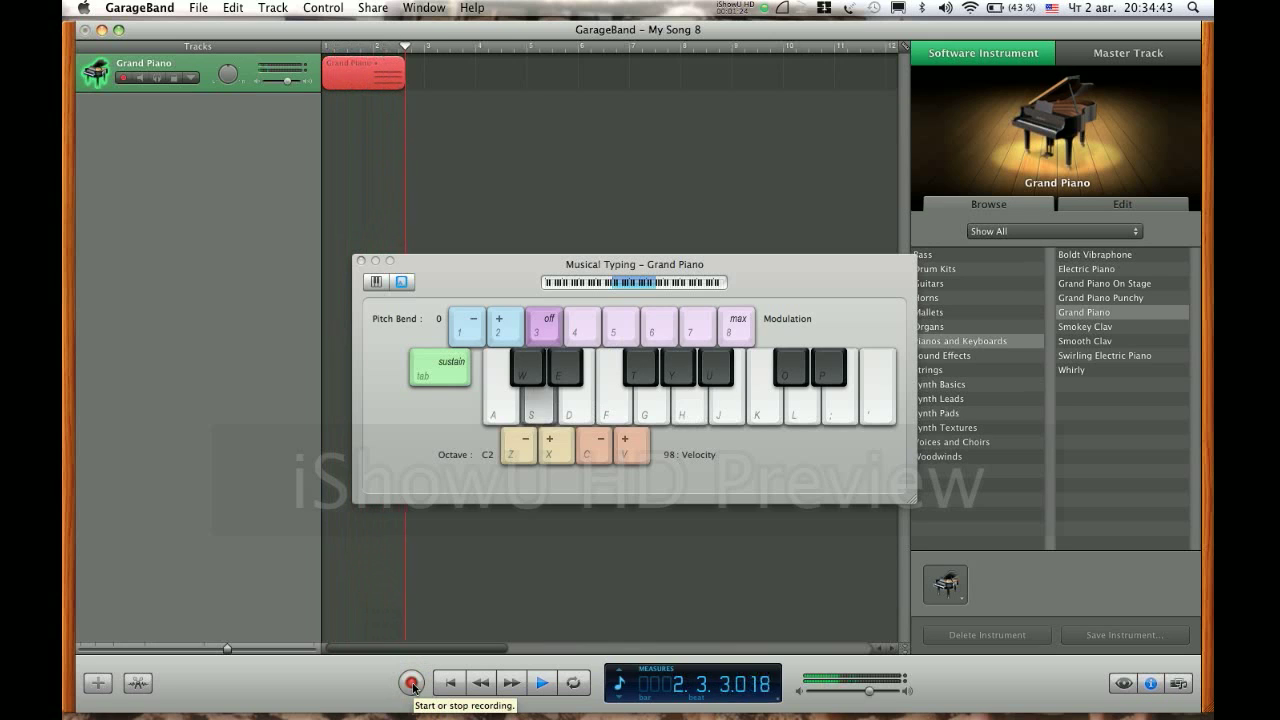
pyautogui.press('f')
pyautogui.press('l')
pyautogui.hotkey('s', 'g')
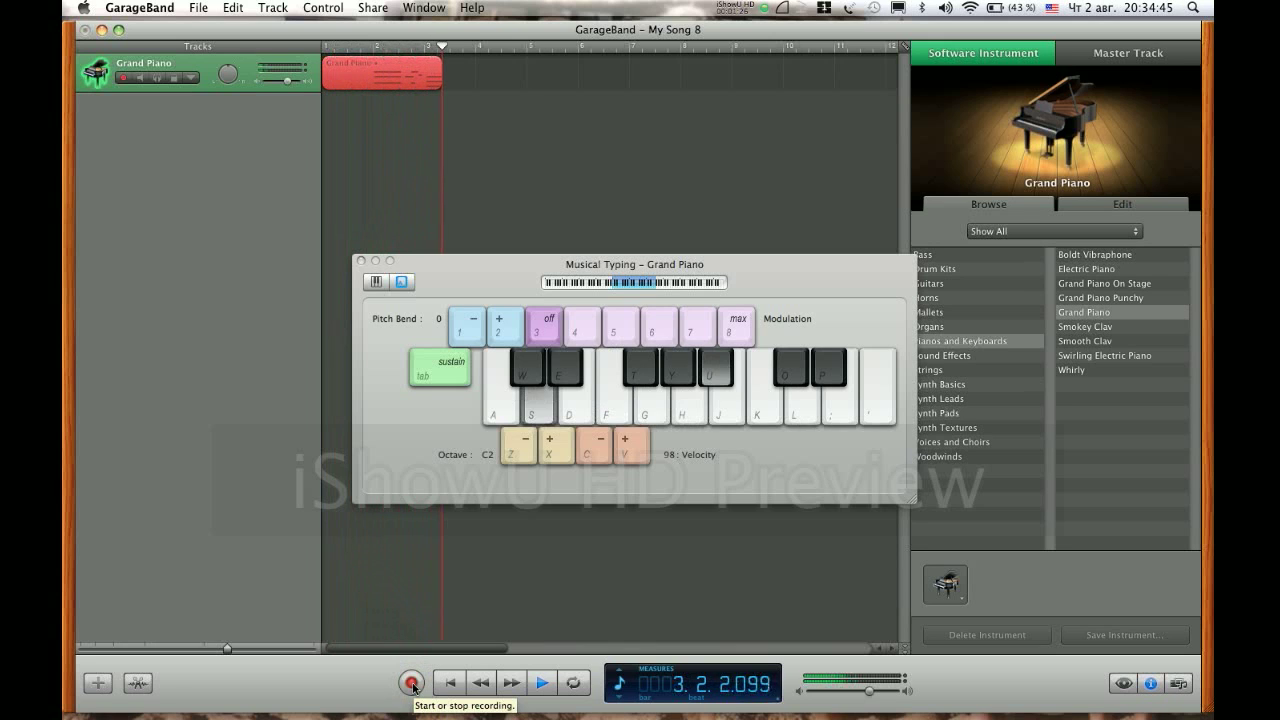
pyautogui.hotkey('s', 'f', 'h')
pyautogui.press('a')
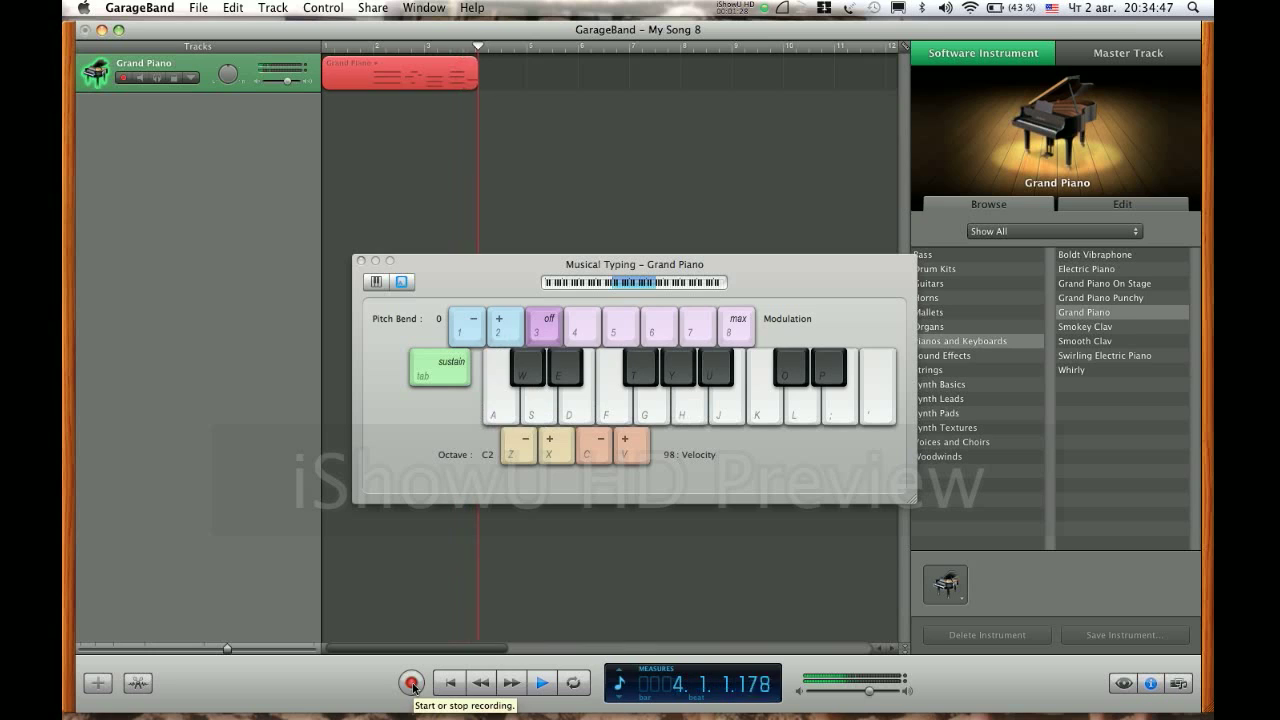
pyautogui.click(411, 683)
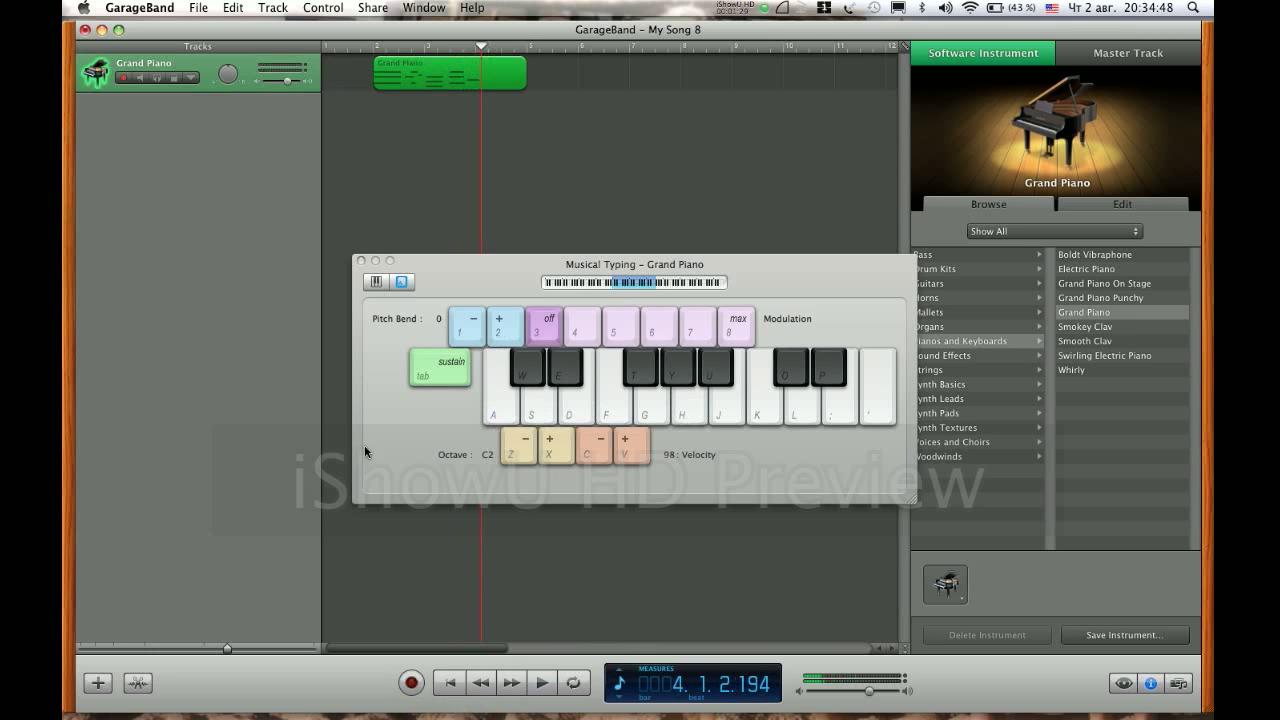
# Move the recorded piano region to the start of bar 1 and close the Musical Typing keyboard.
pyautogui.moveTo(455, 80); pyautogui.dragTo(408, 72)
pyautogui.click(428, 48)
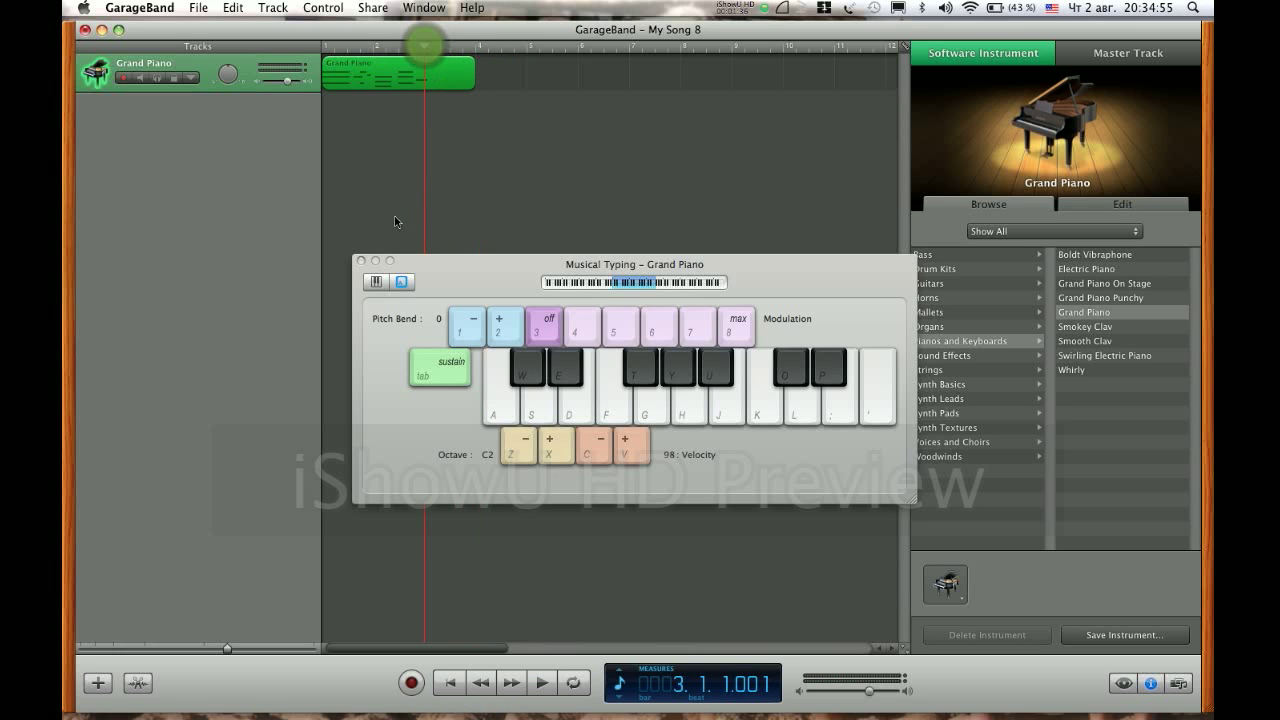
pyautogui.click(361, 261)
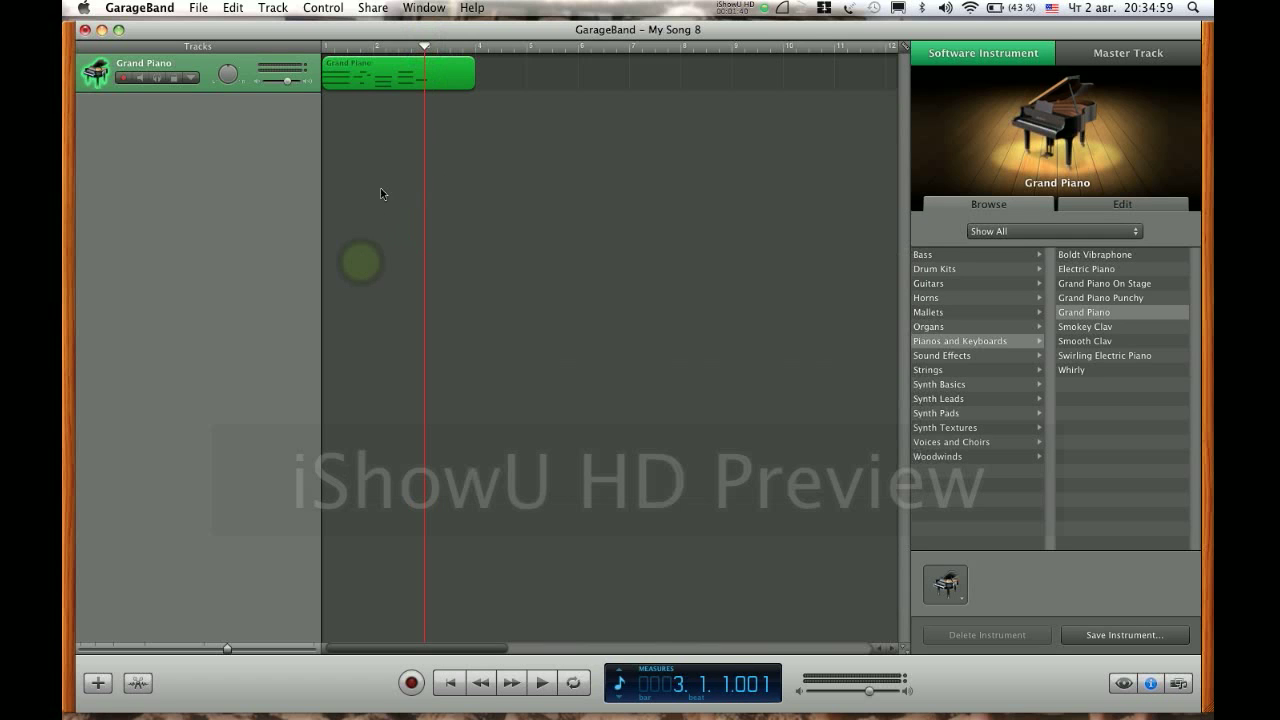
# Open the piano region in the Piano Roll, play it from the start, and shorten the first chord's lowest note.
pyautogui.doubleClick(396, 84)
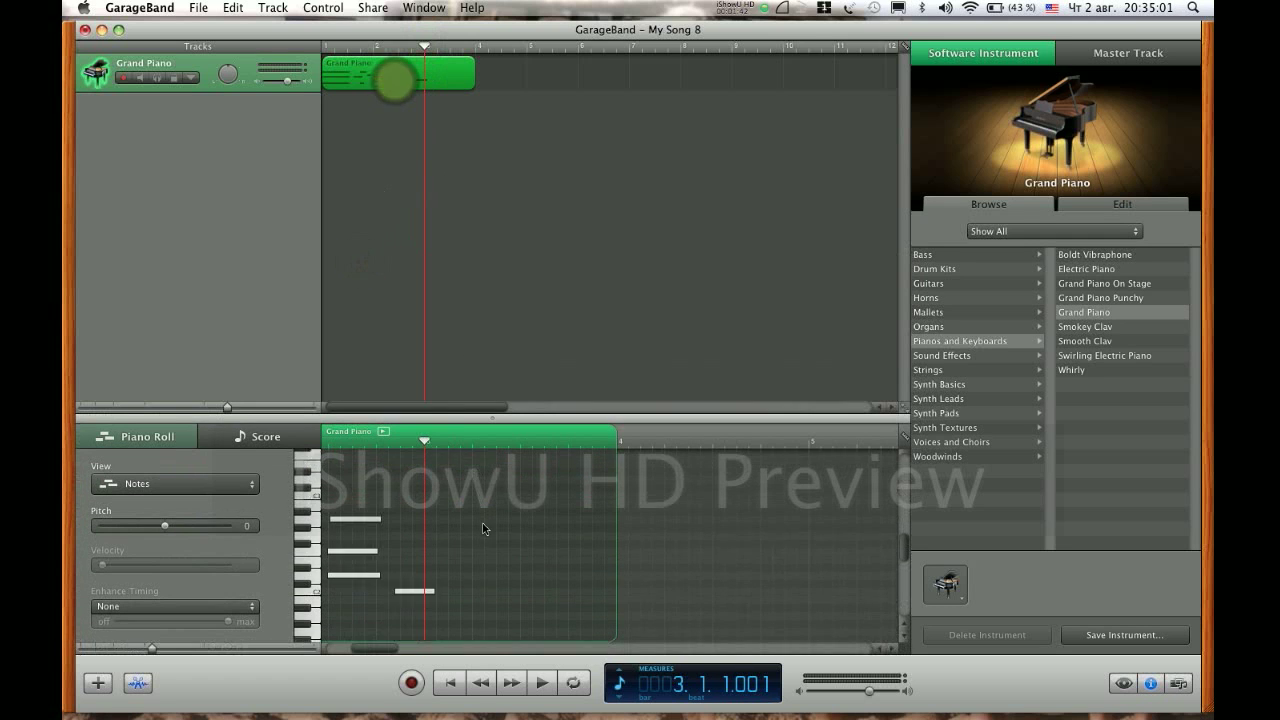
pyautogui.press('Home')
pyautogui.press('space')
pyautogui.moveTo(380, 562); pyautogui.dragTo(374, 561)
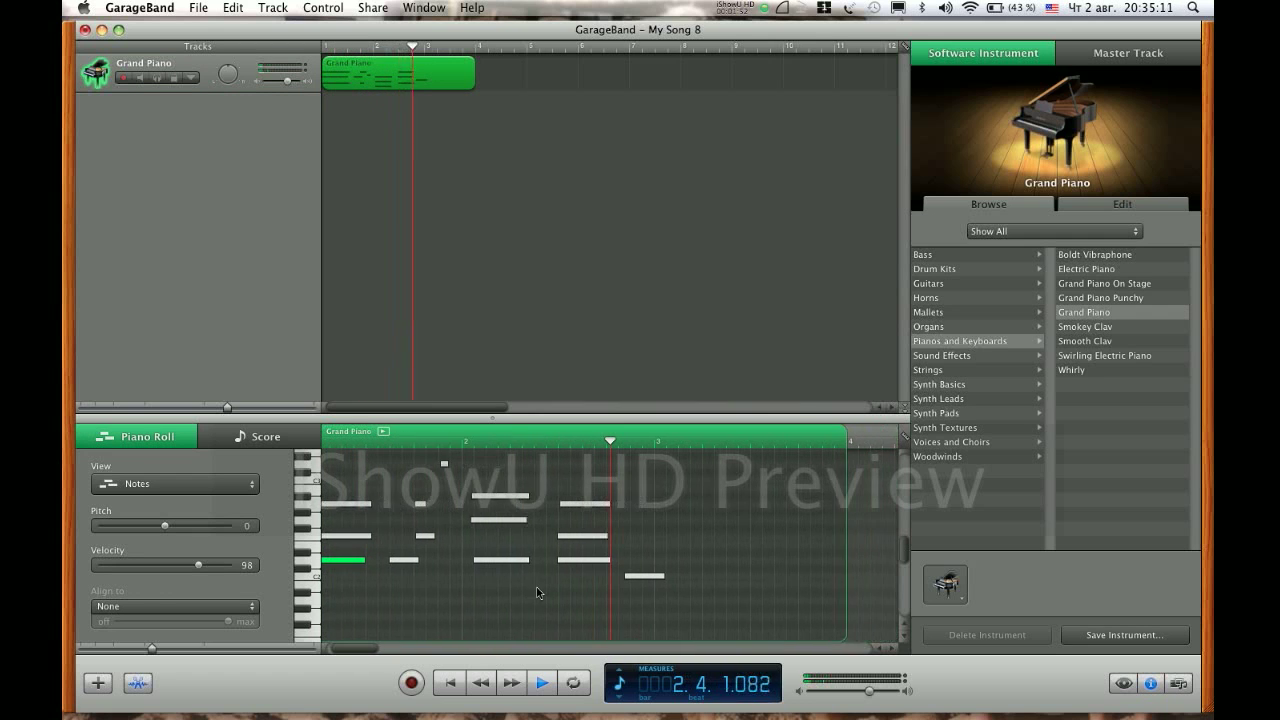
pyautogui.press('space')
# Split the piano region at 3.1.3 and remove the tail, looping the remaining part to the start of bar 5.
pyautogui.click(615, 446)
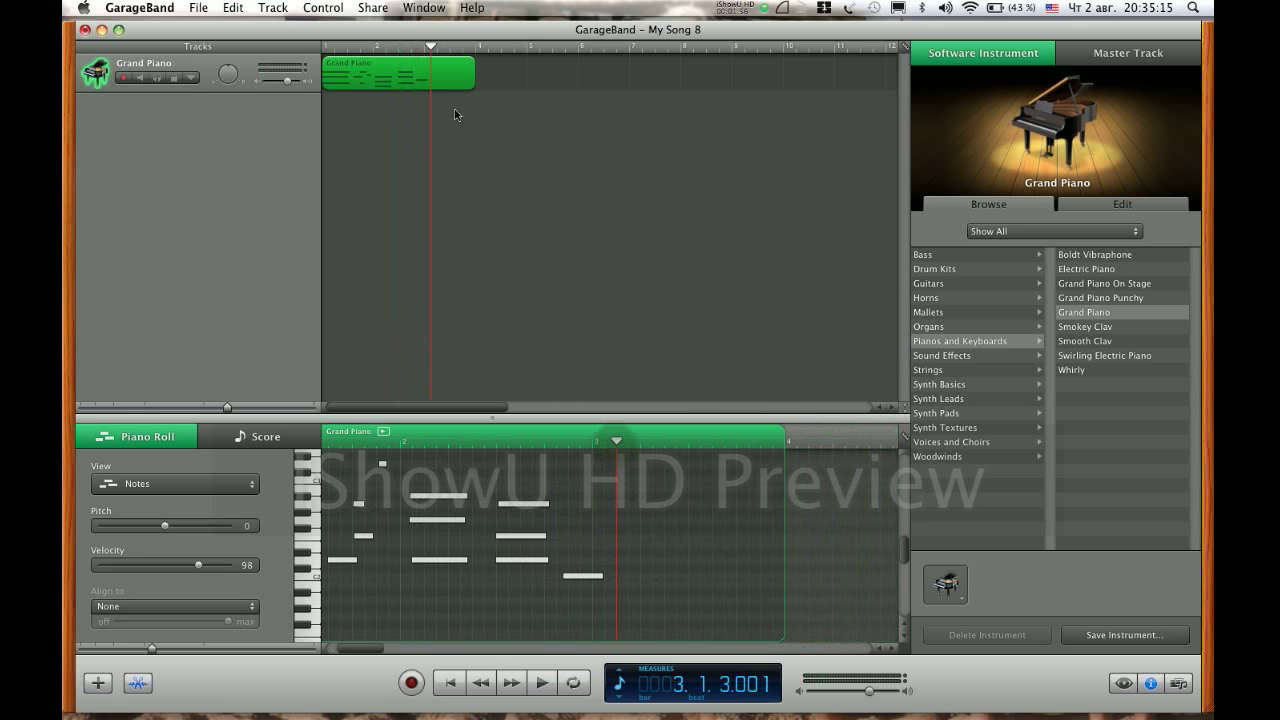
pyautogui.click(434, 76)
pyautogui.press('super+t')
pyautogui.click(469, 149)
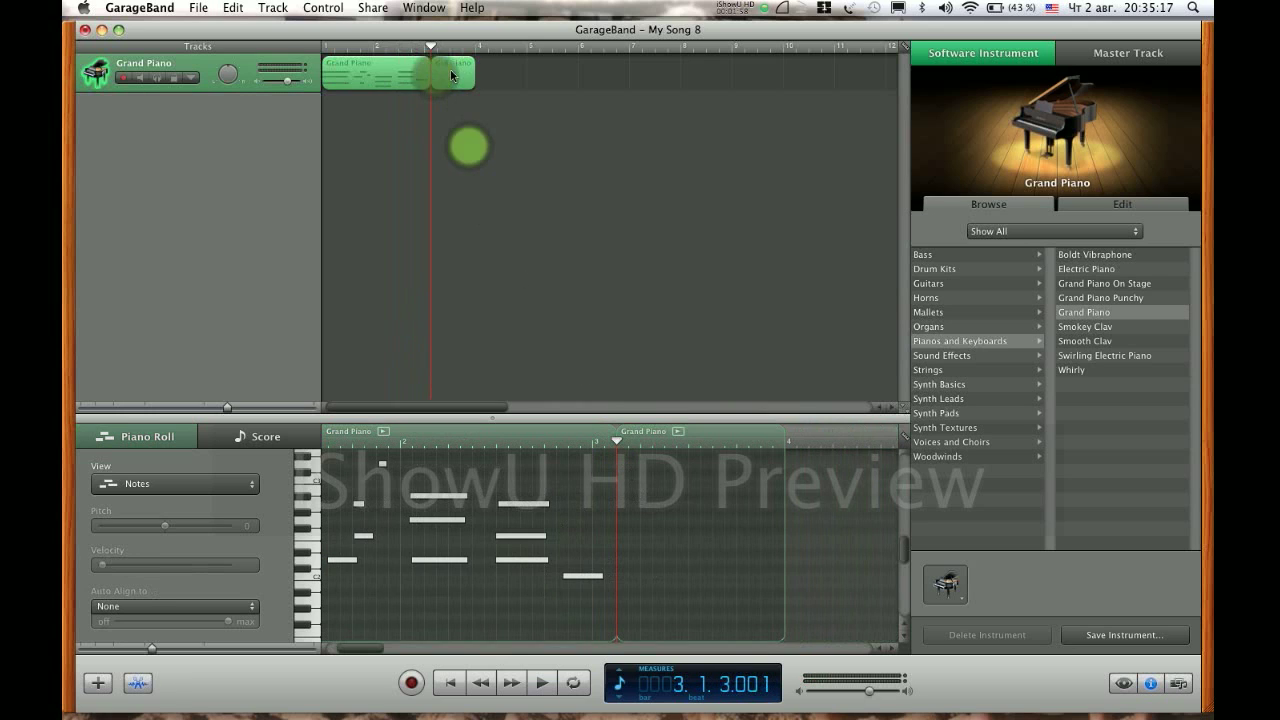
pyautogui.click(450, 72)
pyautogui.press('Delete')
pyautogui.moveTo(427, 61); pyautogui.dragTo(533, 80)
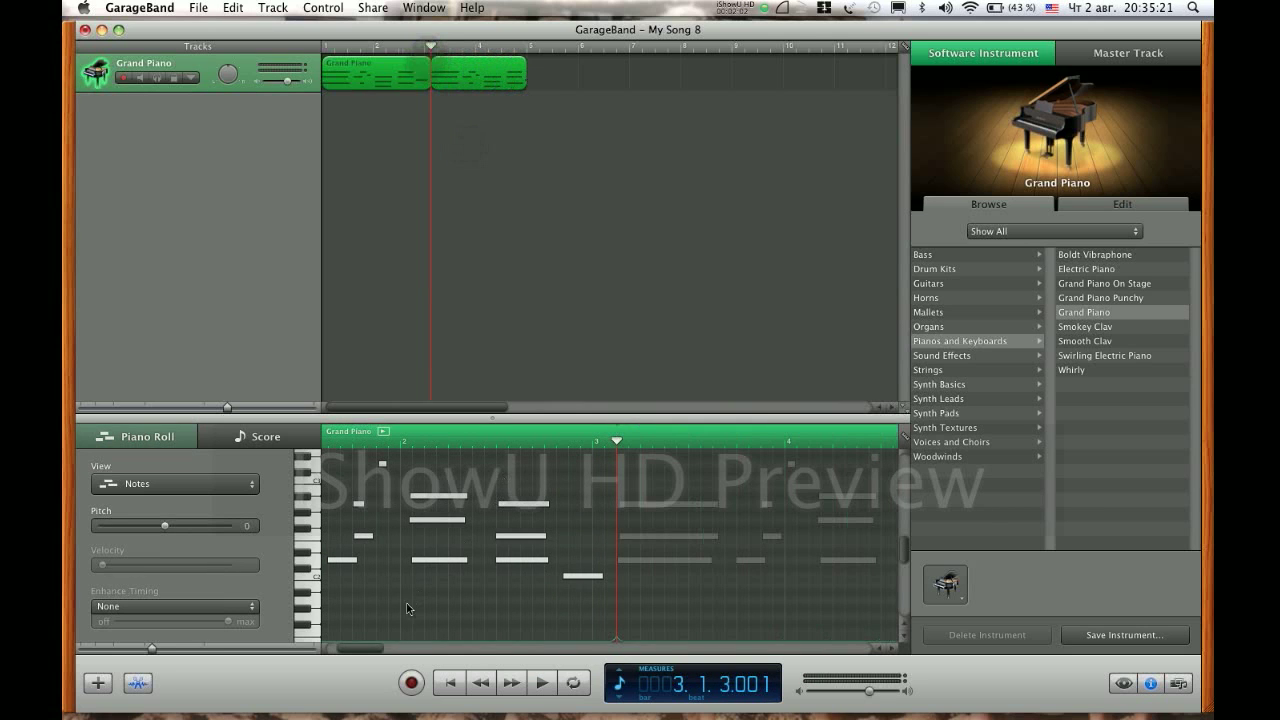
# Shorten the F2 and A2 notes of the first chord so they end together with the lowest note.
pyautogui.moveTo(376, 650); pyautogui.dragTo(340, 651)
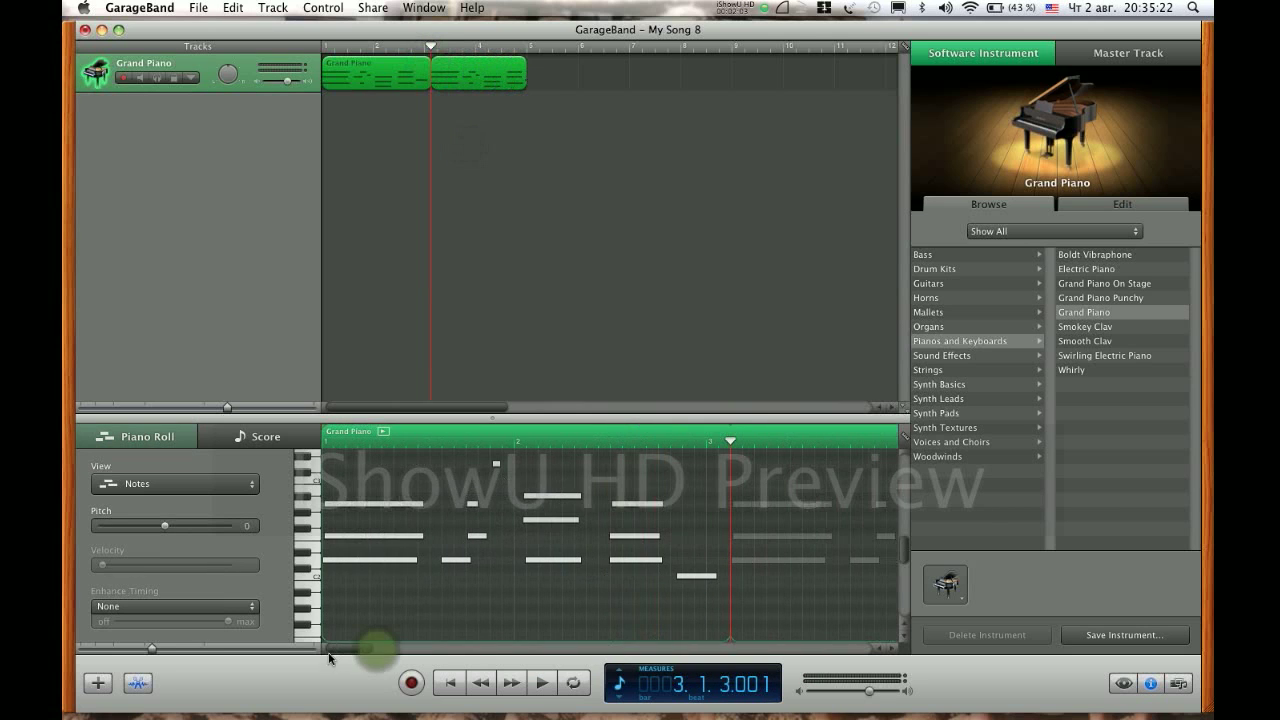
pyautogui.click(419, 536)
pyautogui.moveTo(424, 504); pyautogui.dragTo(416, 505)
# Shorten the short D2 note after the first chord and lengthen the A2 and highest notes just before bar 2.
pyautogui.click(453, 586)
pyautogui.click(472, 538)
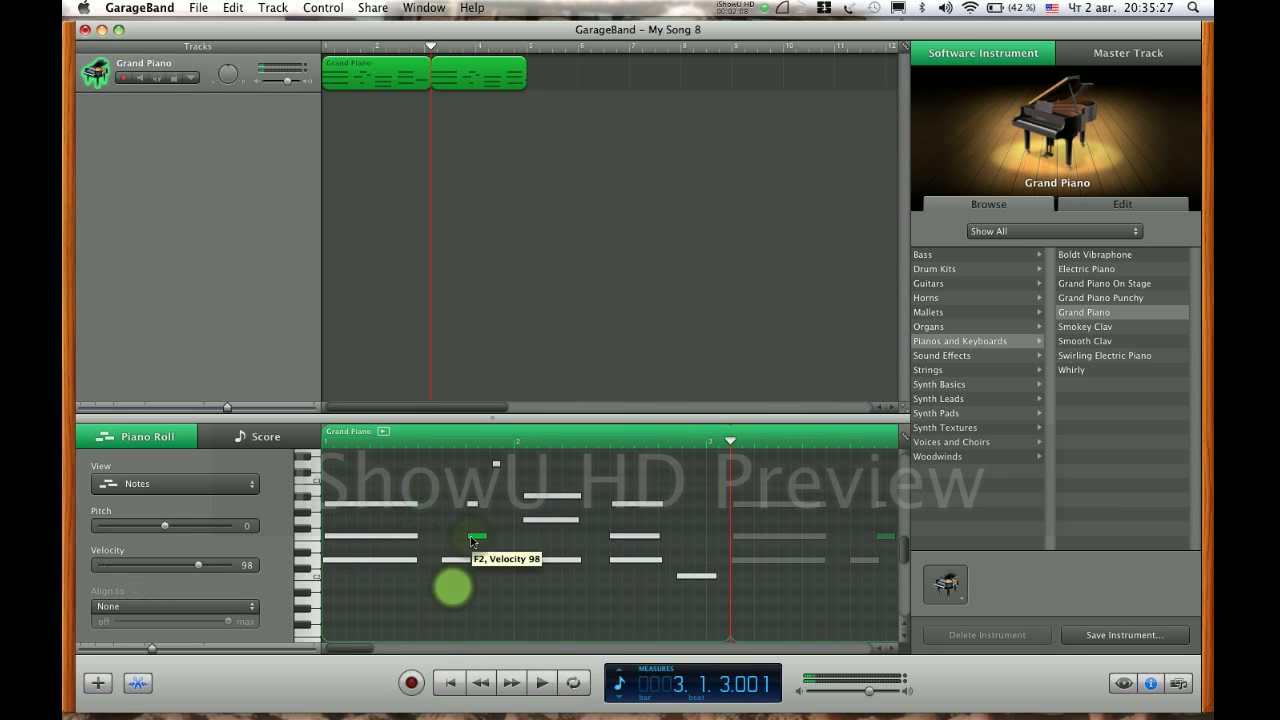
pyautogui.click(472, 561)
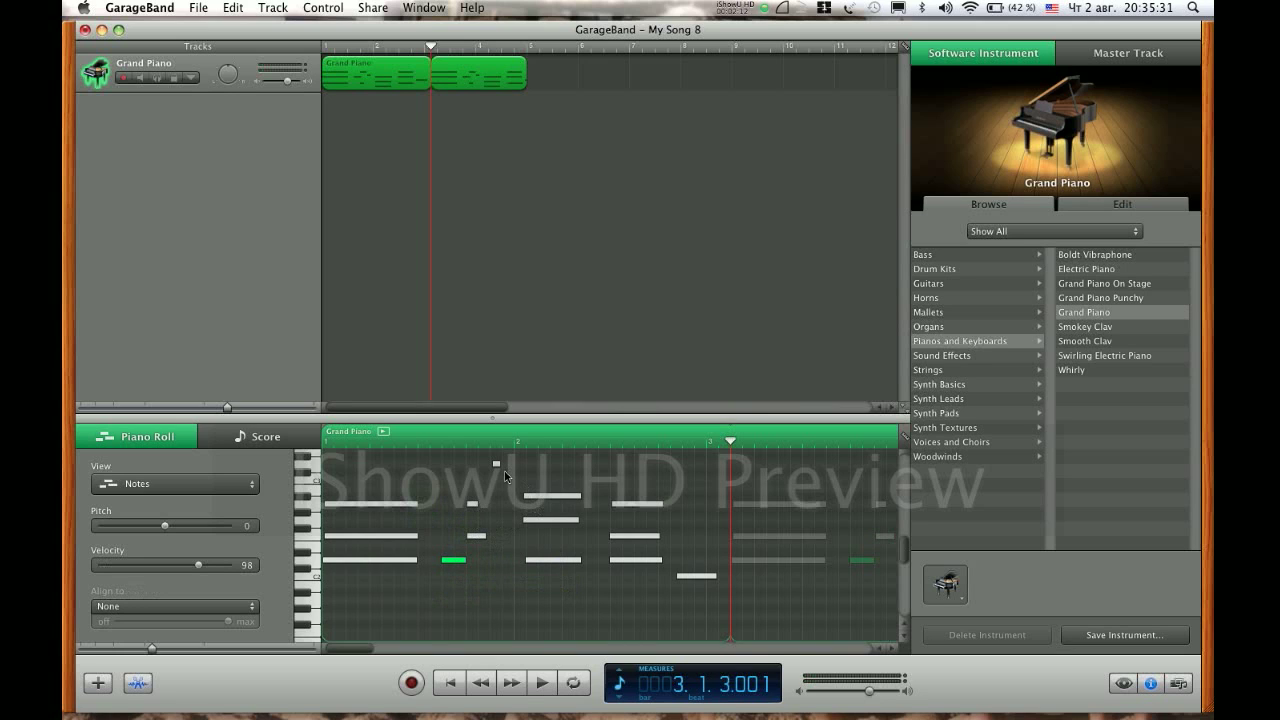
pyautogui.moveTo(477, 506); pyautogui.dragTo(513, 468)
# Align the three notes of the second chord to the start of bar 2 and make them end together.
pyautogui.click(544, 498)
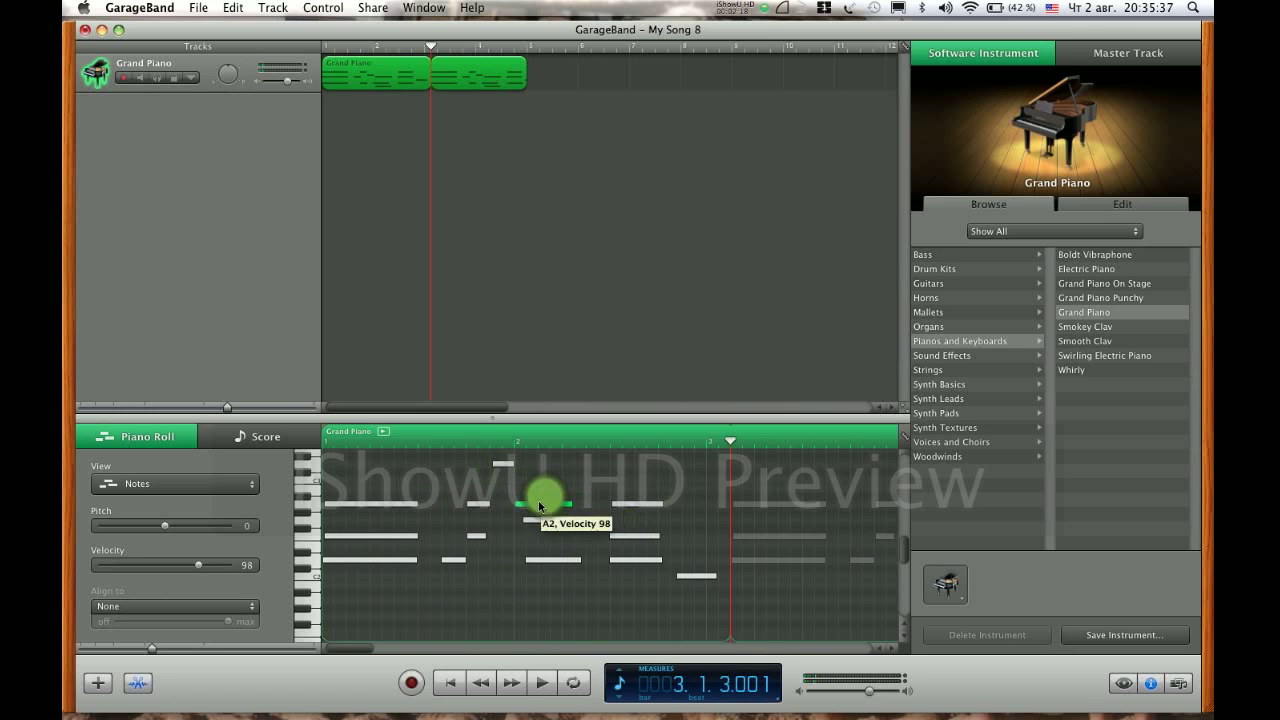
pyautogui.click(548, 520)
pyautogui.moveTo(538, 520); pyautogui.dragTo(535, 562)
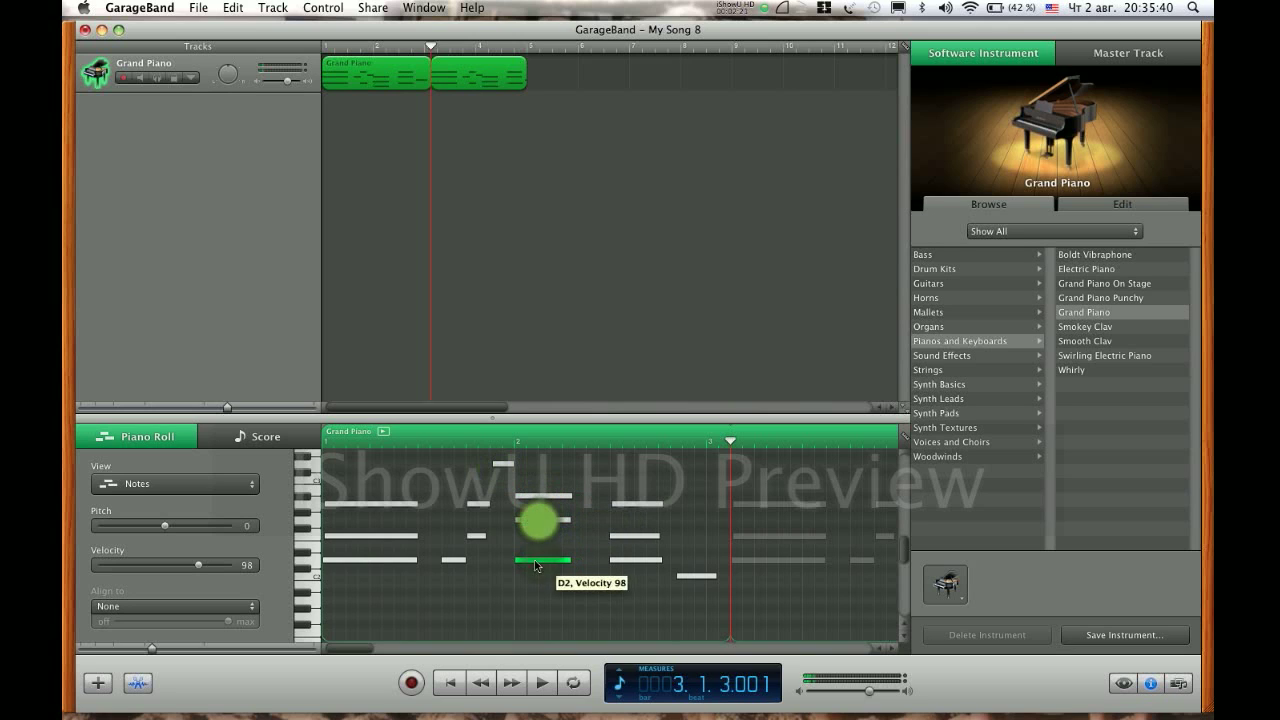
pyautogui.click(563, 520)
pyautogui.click(567, 561)
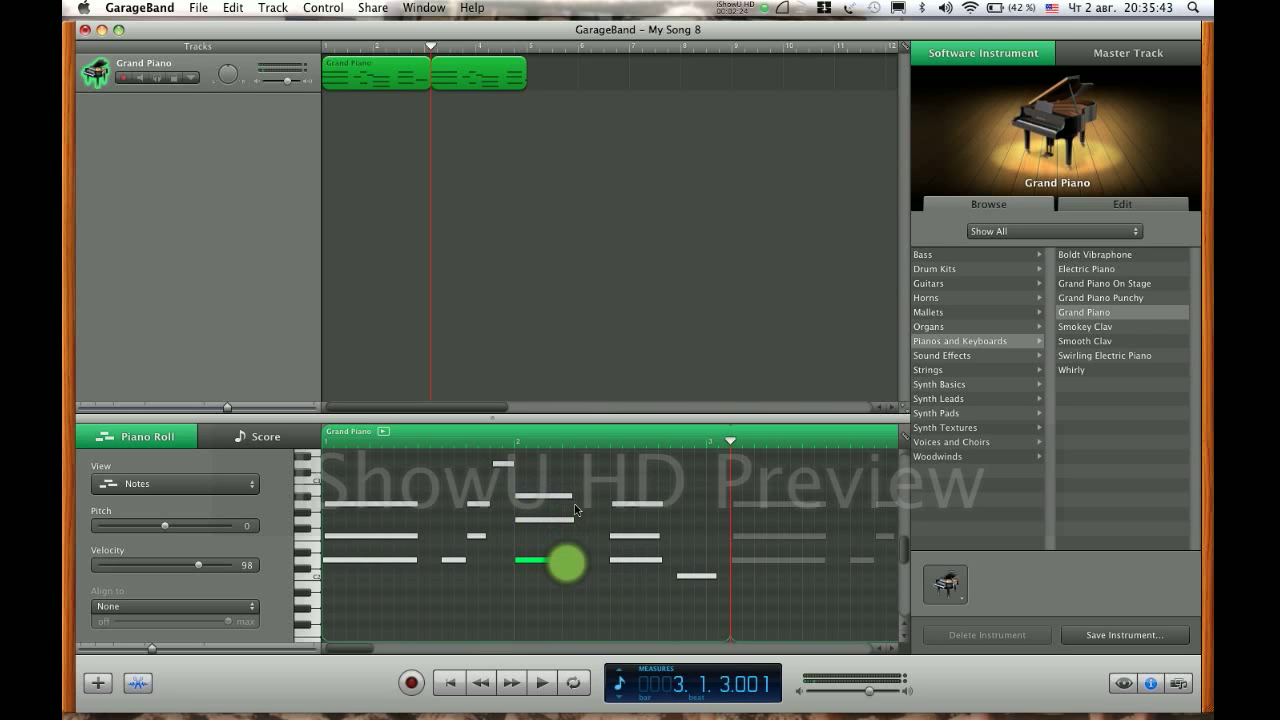
pyautogui.moveTo(573, 498); pyautogui.dragTo(574, 499)
pyautogui.click(690, 533)
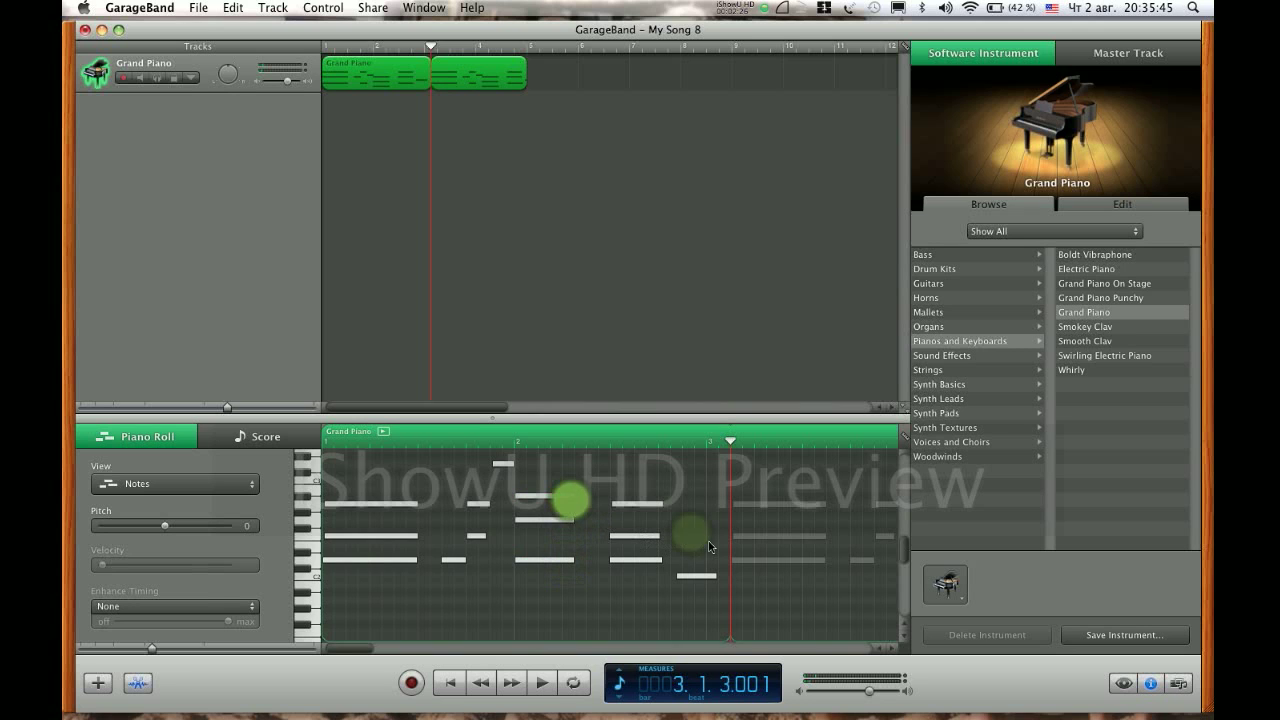
# Play the edited piano region from the start to check the note timing.
pyautogui.press('Return')
pyautogui.press('space')
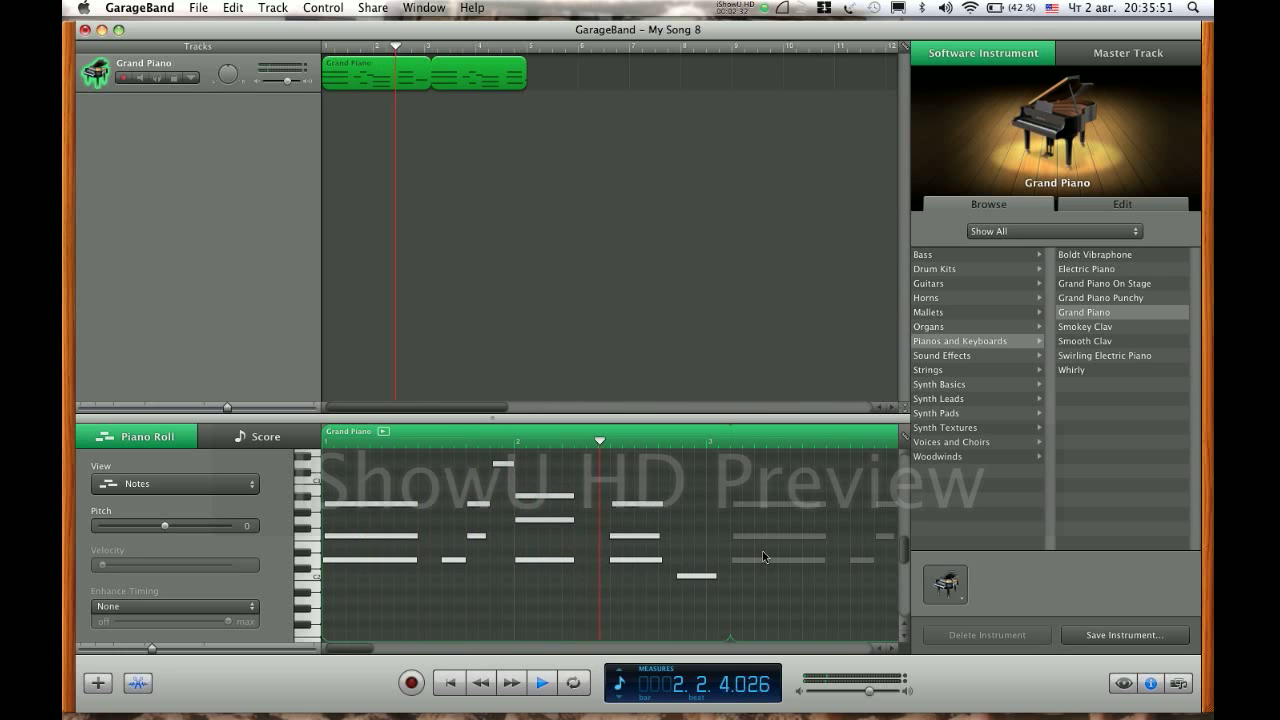
pyautogui.press('space')
# Shift the last chord and the low note after it slightly earlier, and play the region from the start.
pyautogui.moveTo(587, 472); pyautogui.dragTo(598, 565)
pyautogui.click(598, 563)
pyautogui.press('Return')
pyautogui.press('space')
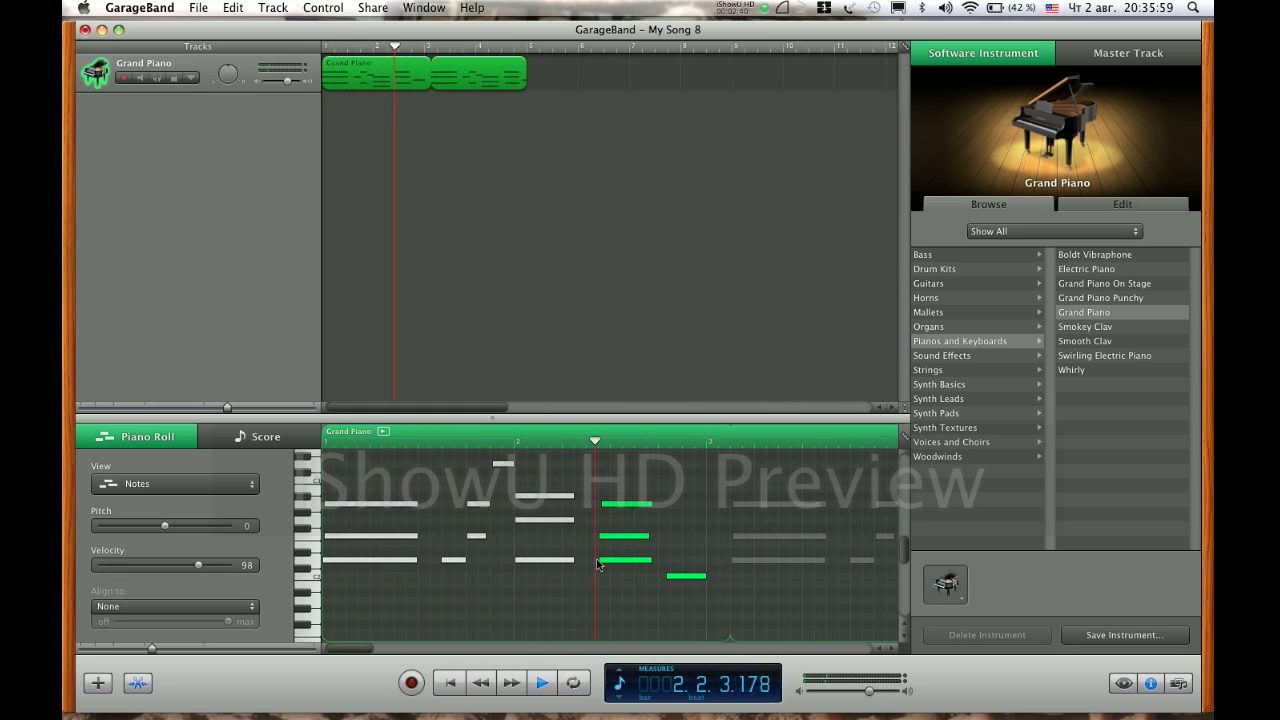
pyautogui.press('space')
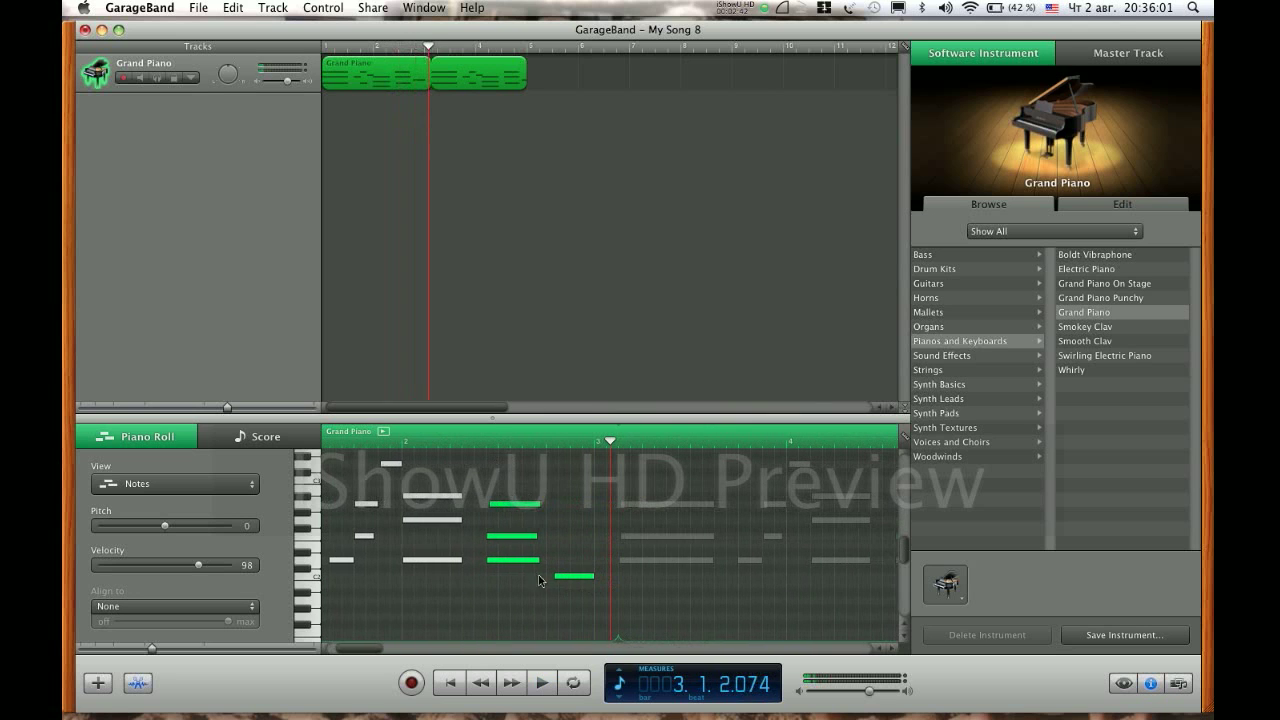
# Move the selected chord and low note a little further ahead in time and replay from the beginning.
pyautogui.moveTo(519, 507); pyautogui.dragTo(510, 507)
pyautogui.press('Return')
pyautogui.press('space')
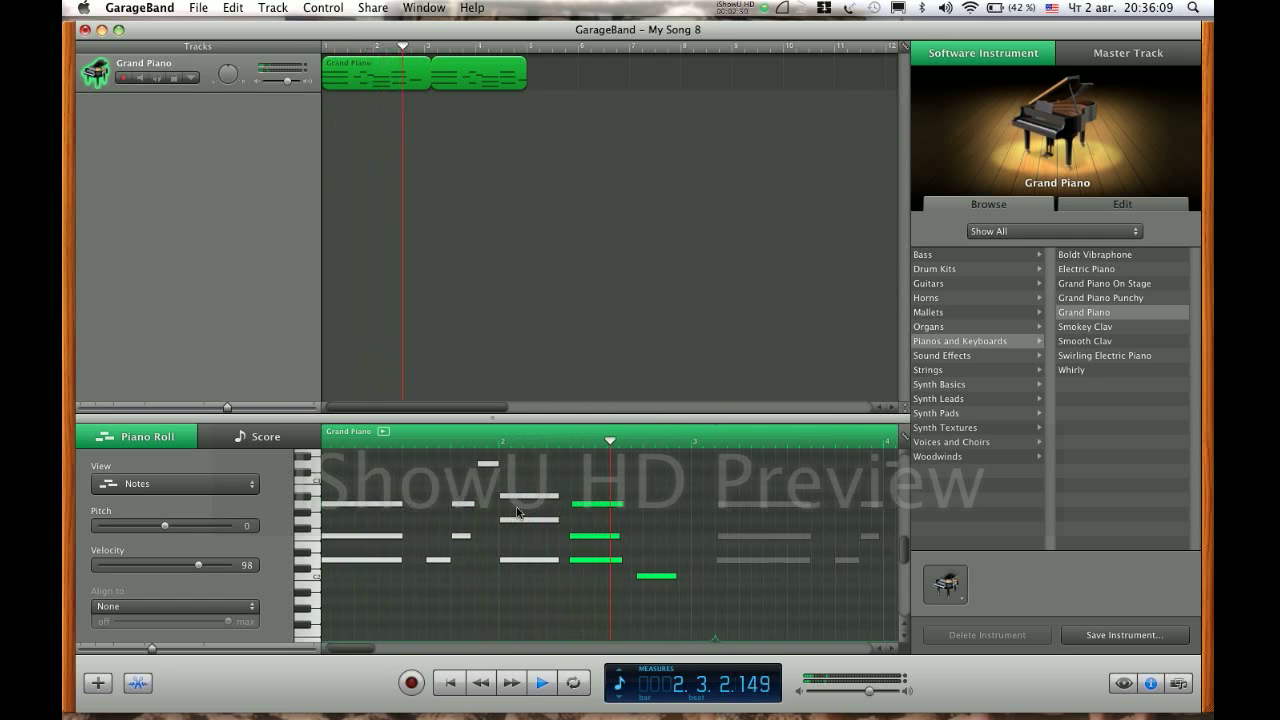
# Stop playback, adjust the piano region so its loop repeats exactly at bar 3, and return to the start.
pyautogui.press('space')
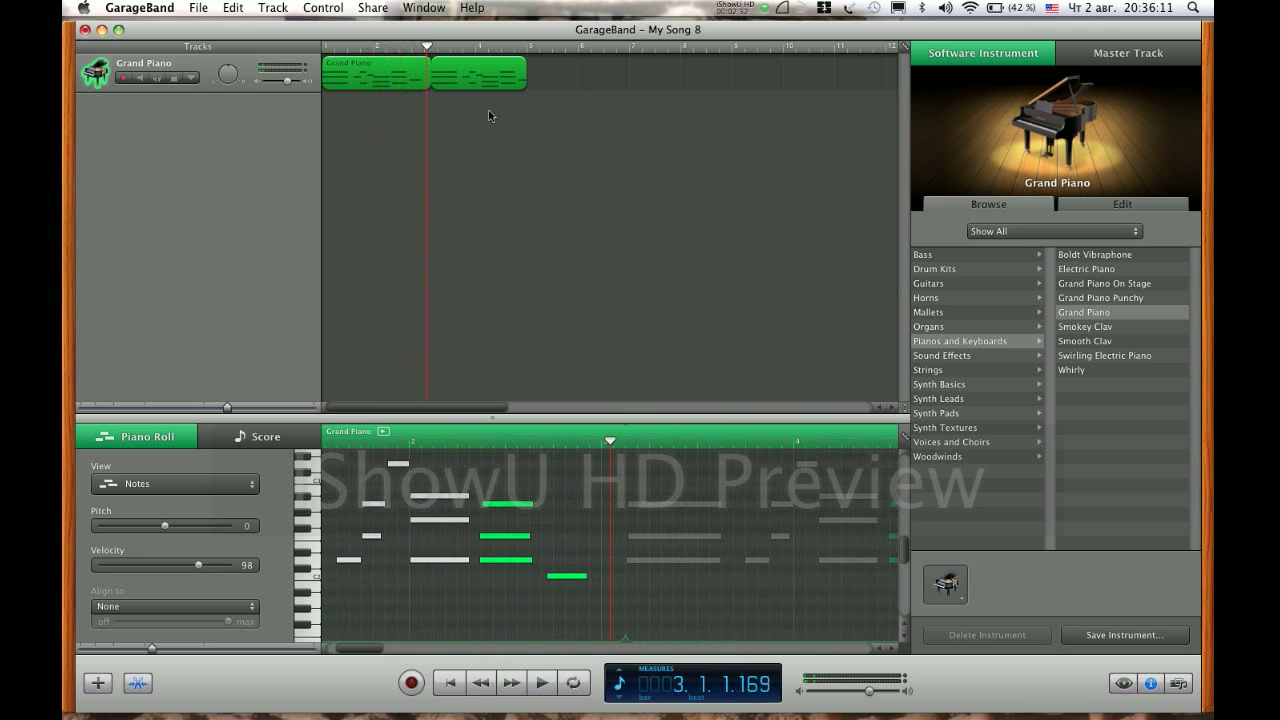
pyautogui.click(427, 88)
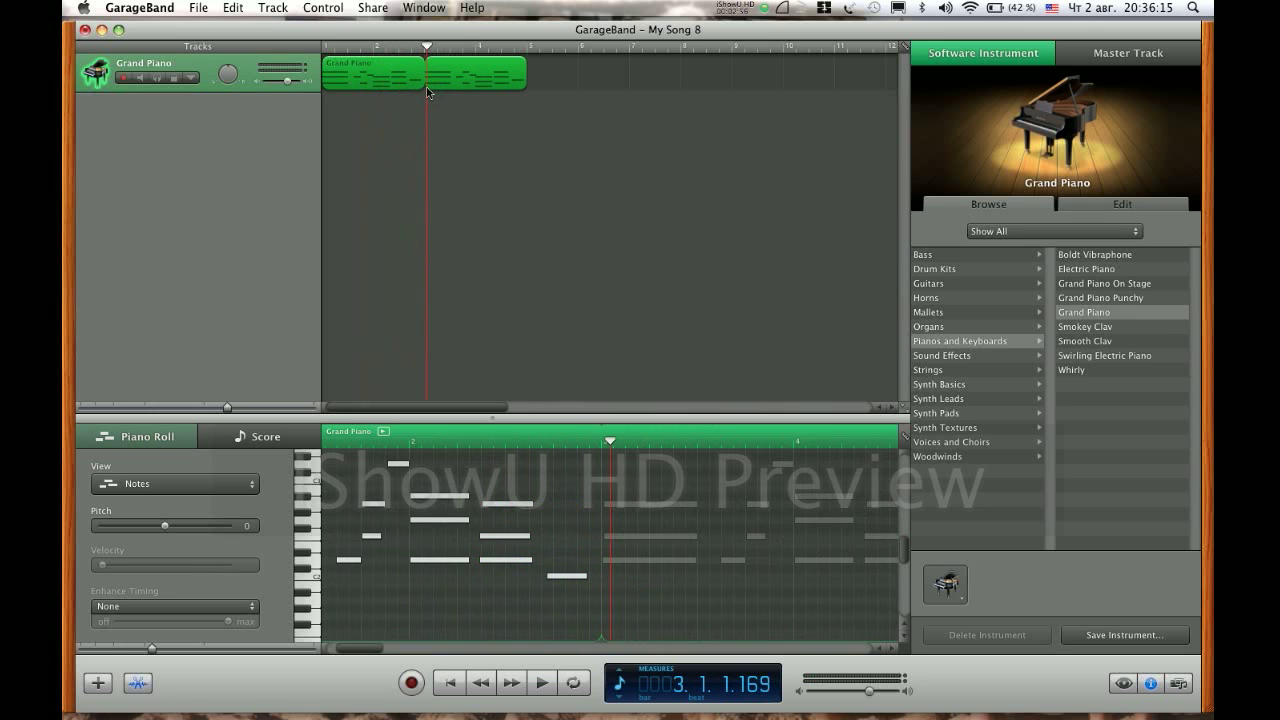
pyautogui.press('Home')
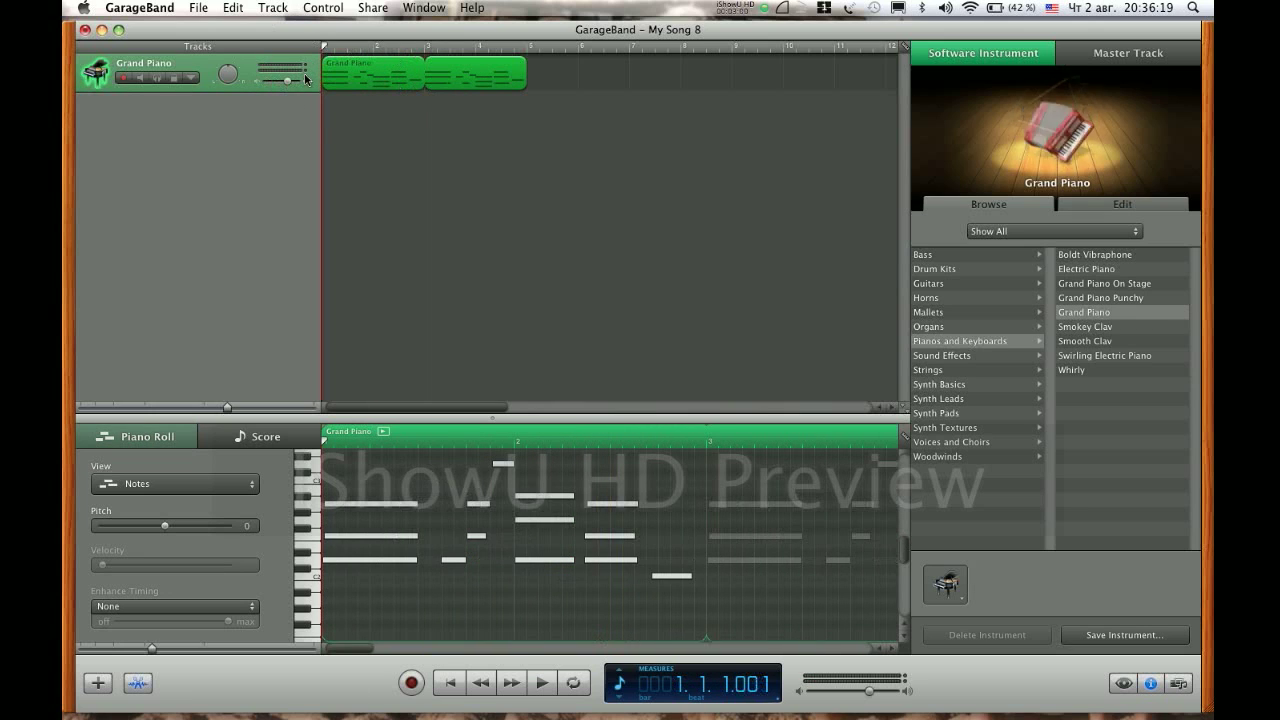
# Duplicate the Grand Piano track, keeping Grand Piano as the instrument of the new track.
pyautogui.press('super+d')
pyautogui.click(270, 12)
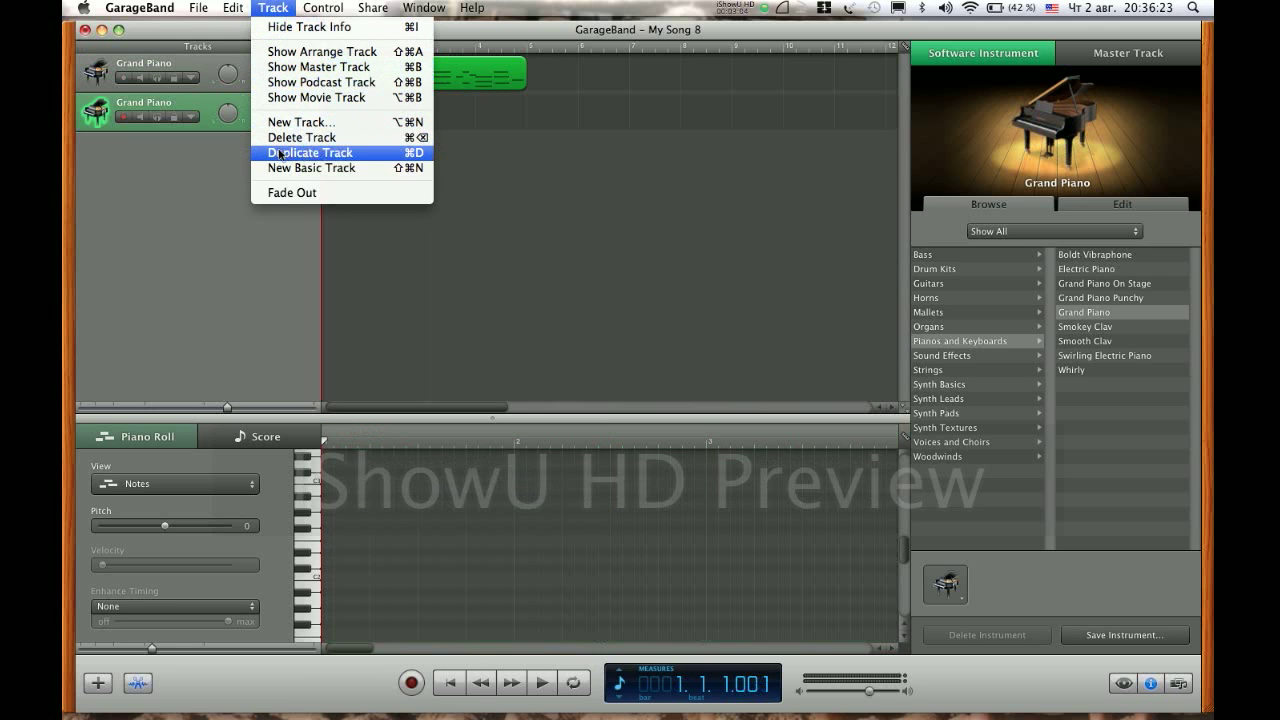
pyautogui.click(187, 178)
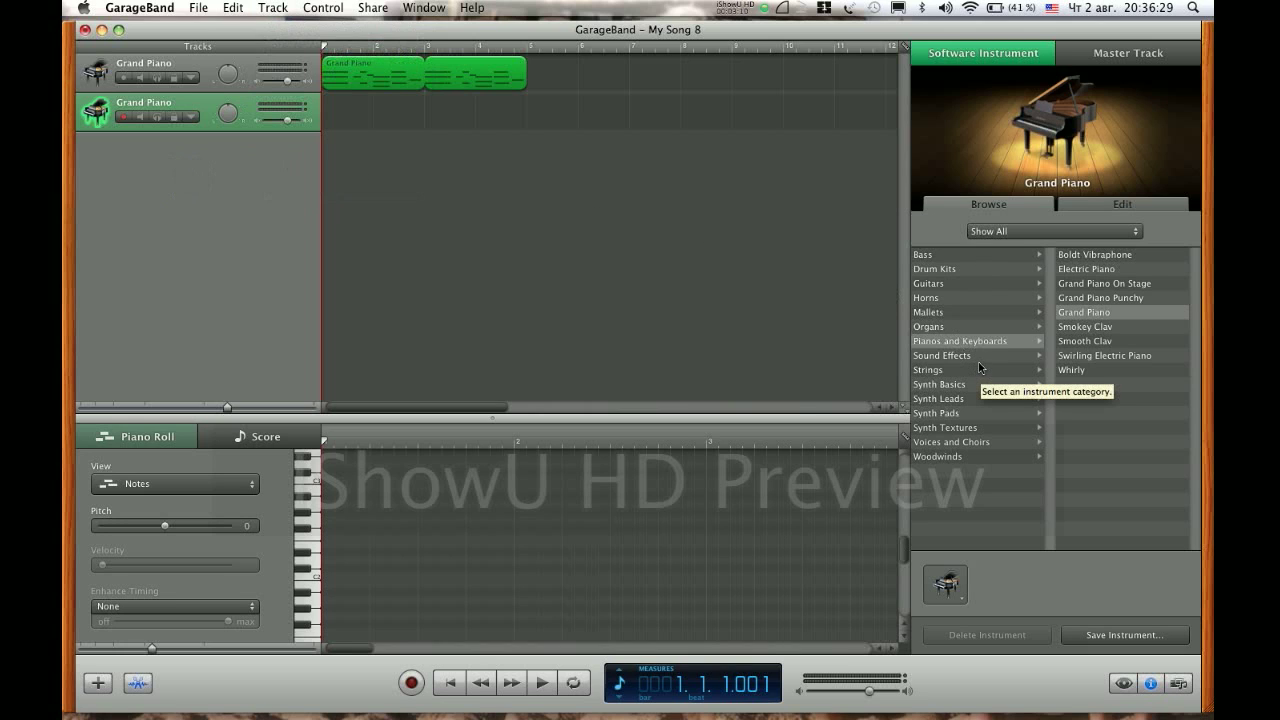
pyautogui.click(1069, 314)
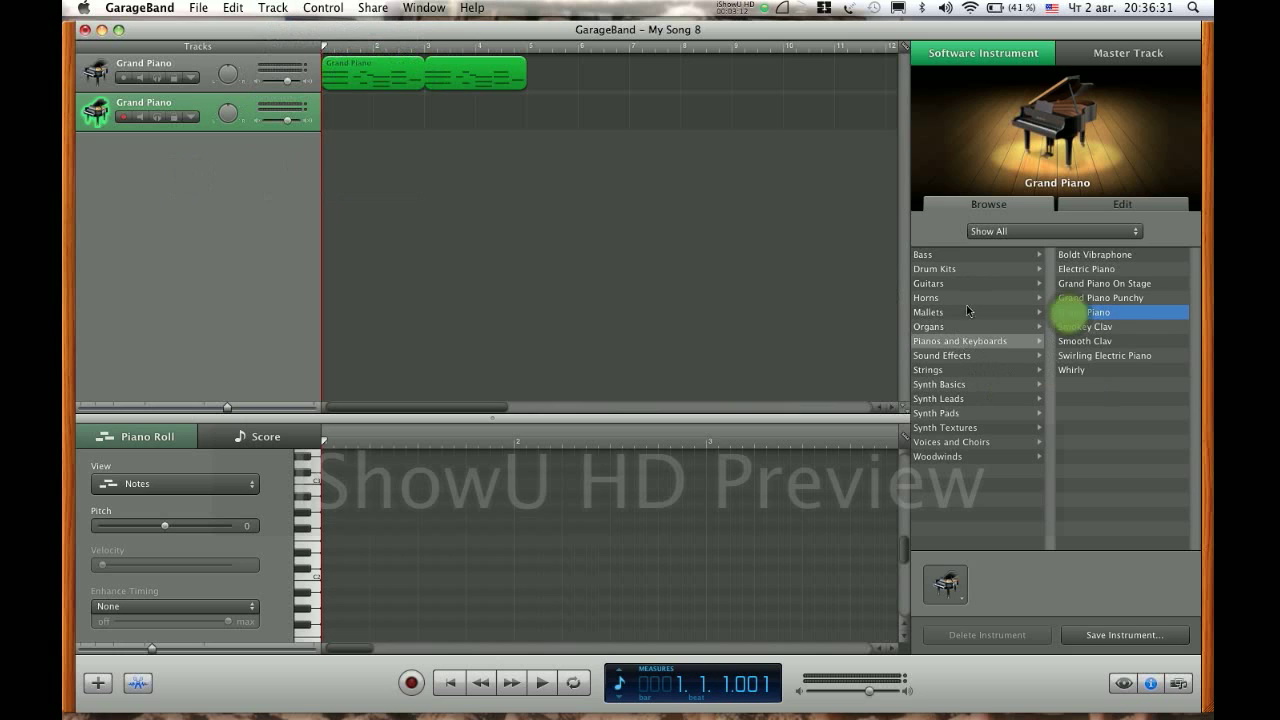
# Copy the looped piano region onto the duplicated track, starting at bar 1.
pyautogui.click(391, 74)
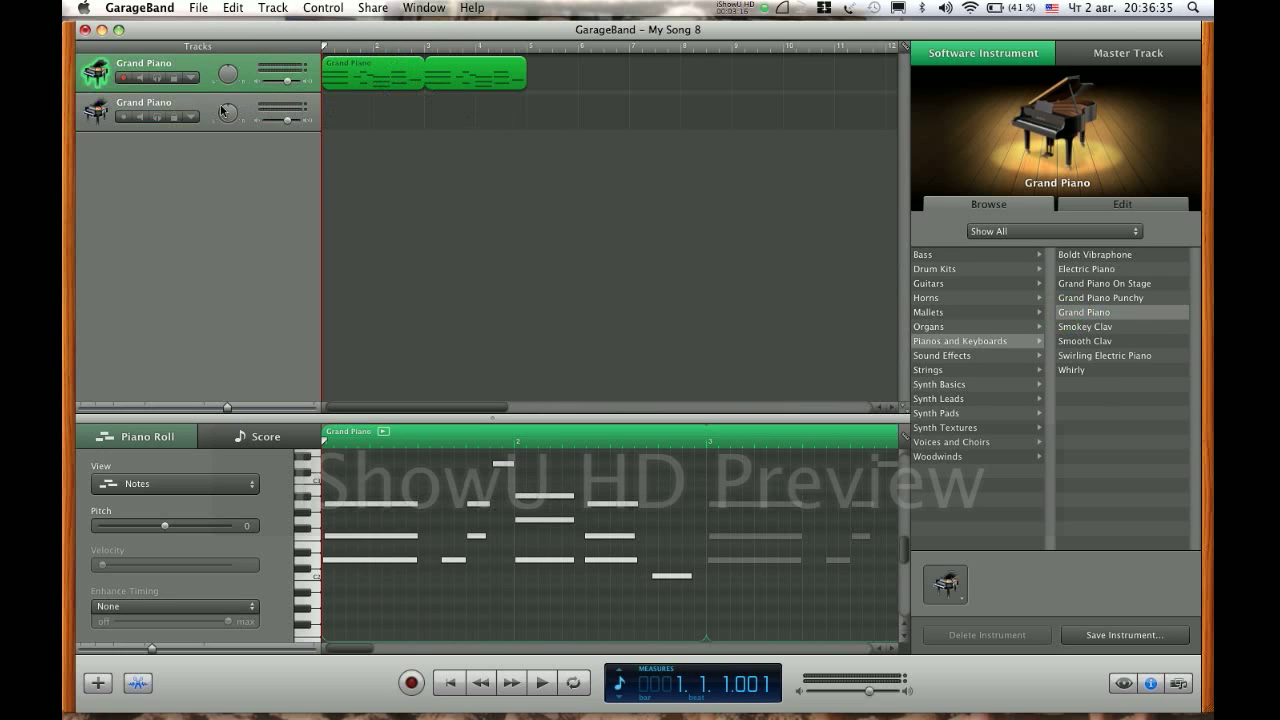
pyautogui.click(180, 104)
pyautogui.press('super+v')
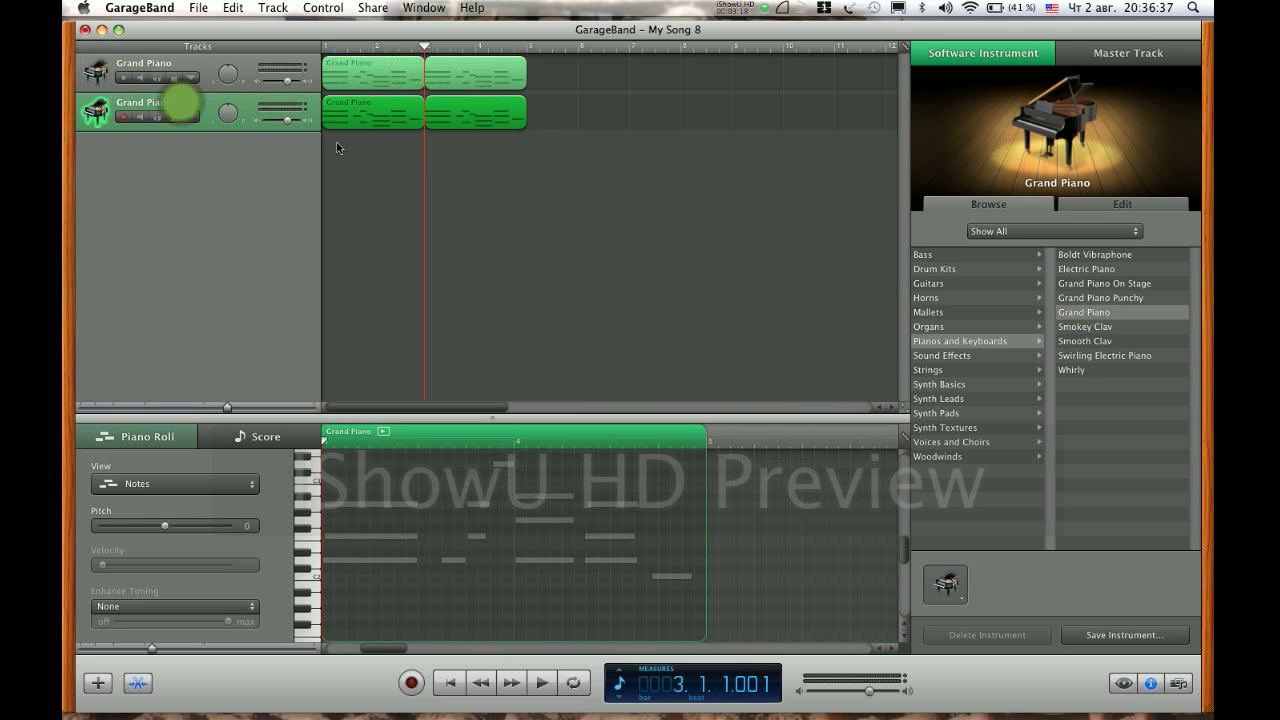
# Transpose all notes of the second track's piano region up one octave.
pyautogui.moveTo(391, 651); pyautogui.dragTo(347, 658)
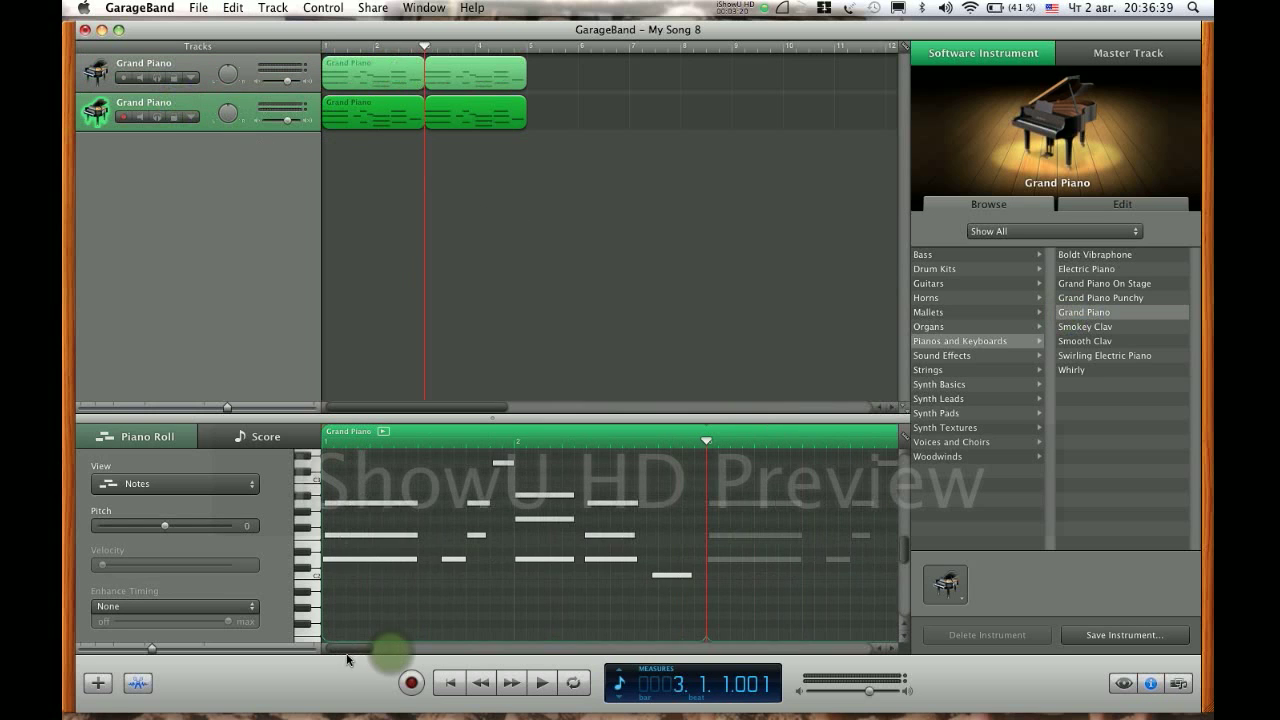
pyautogui.click(365, 629)
pyautogui.press('super+a')
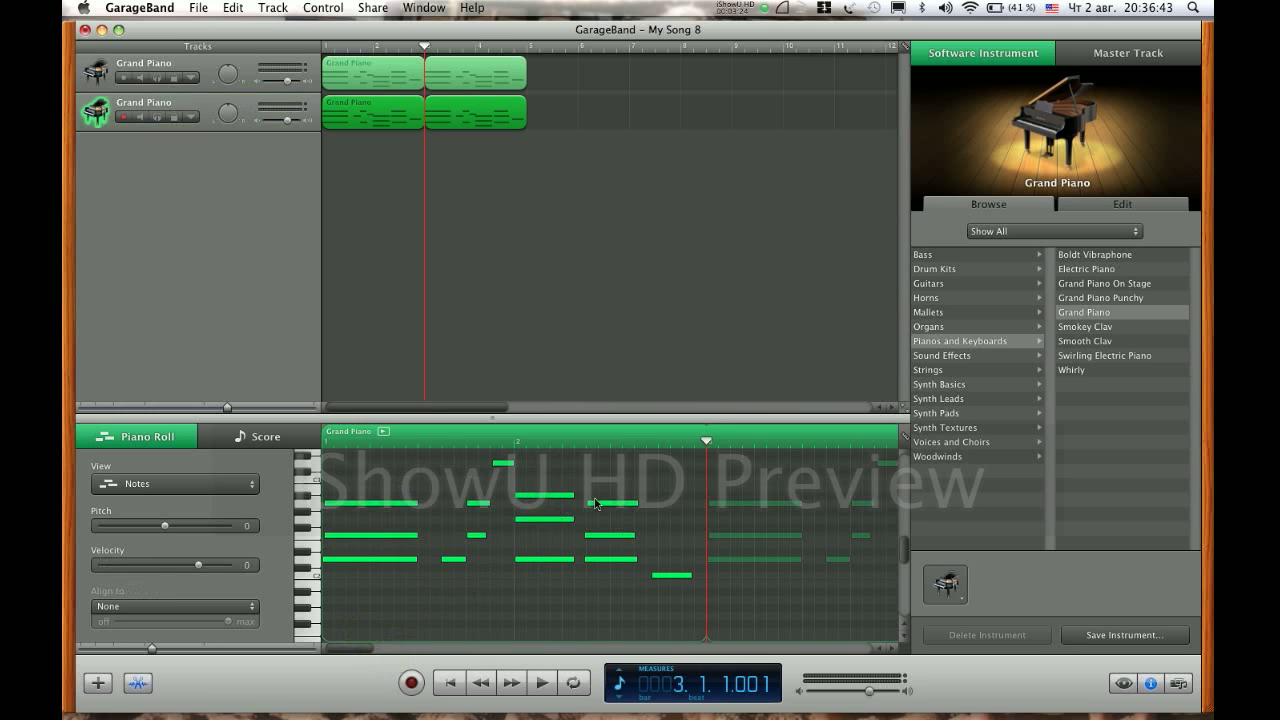
pyautogui.scroll(1, 398, 550)
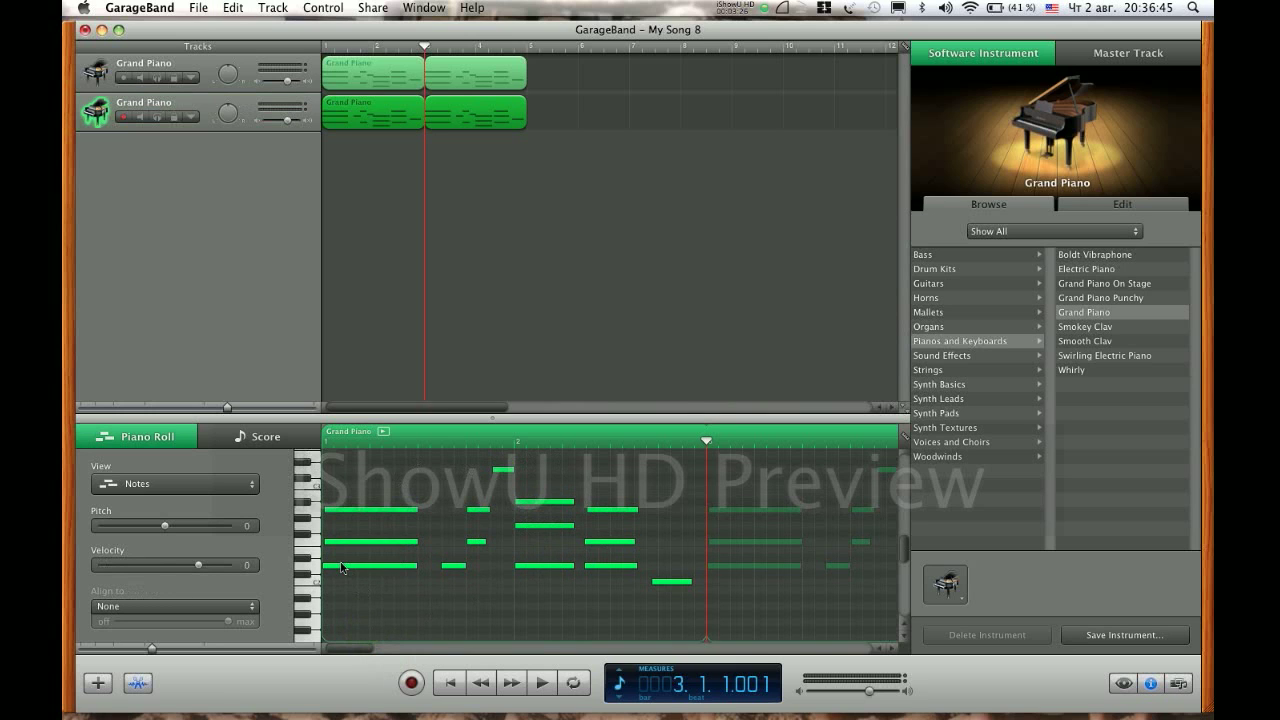
pyautogui.moveTo(338, 570); pyautogui.dragTo(330, 453)
pyautogui.scroll(2, 333, 464)
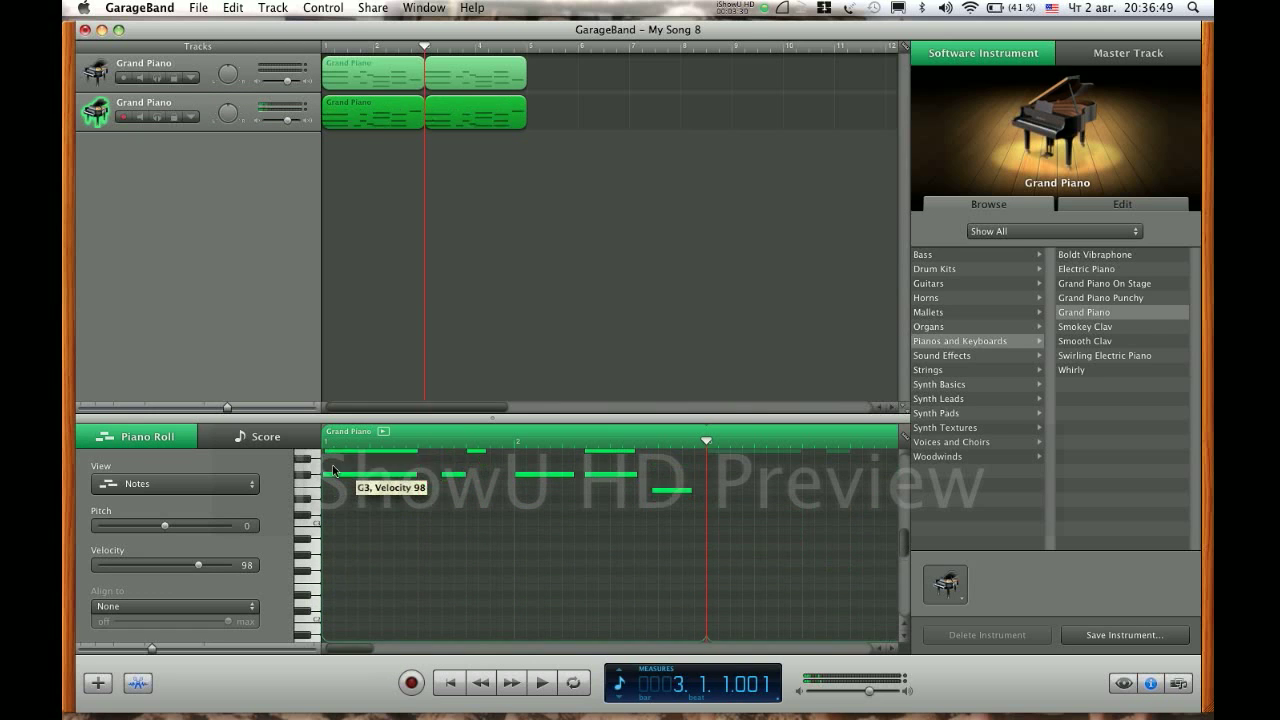
pyautogui.scroll(5, 333, 475)
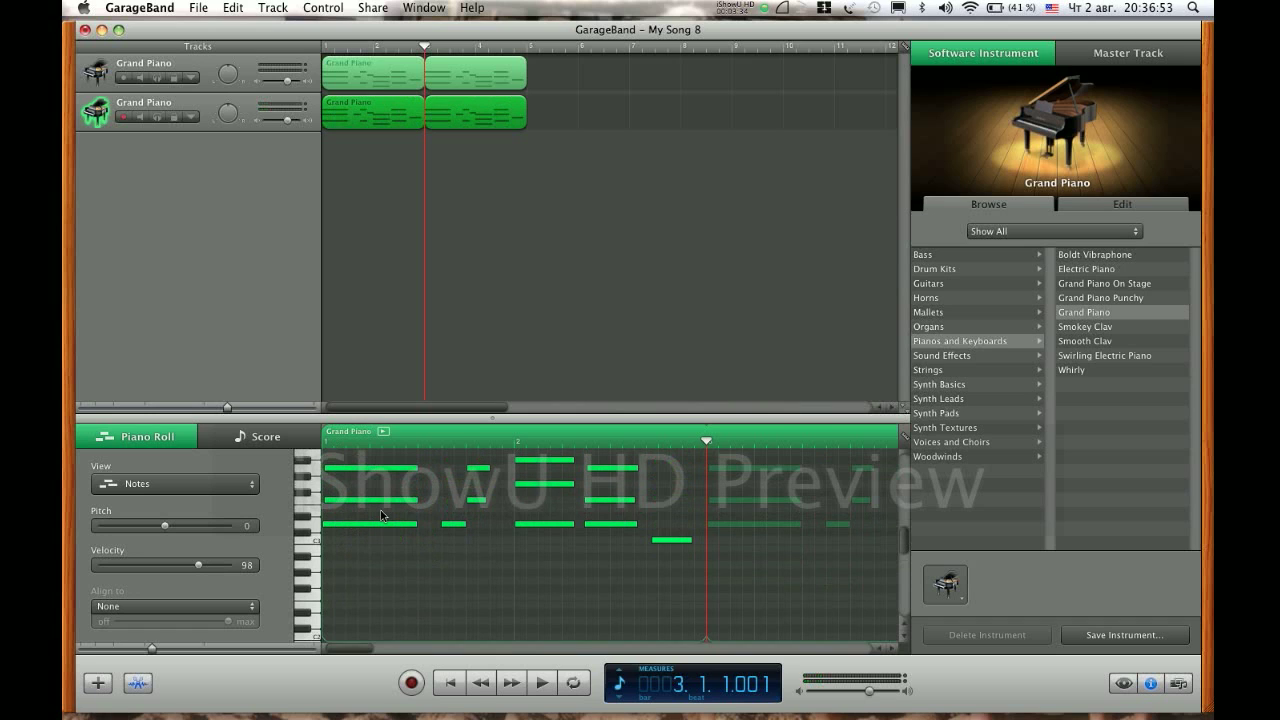
# Play both piano tracks together from the start, then stop and return to the beginning.
pyautogui.press('Home')
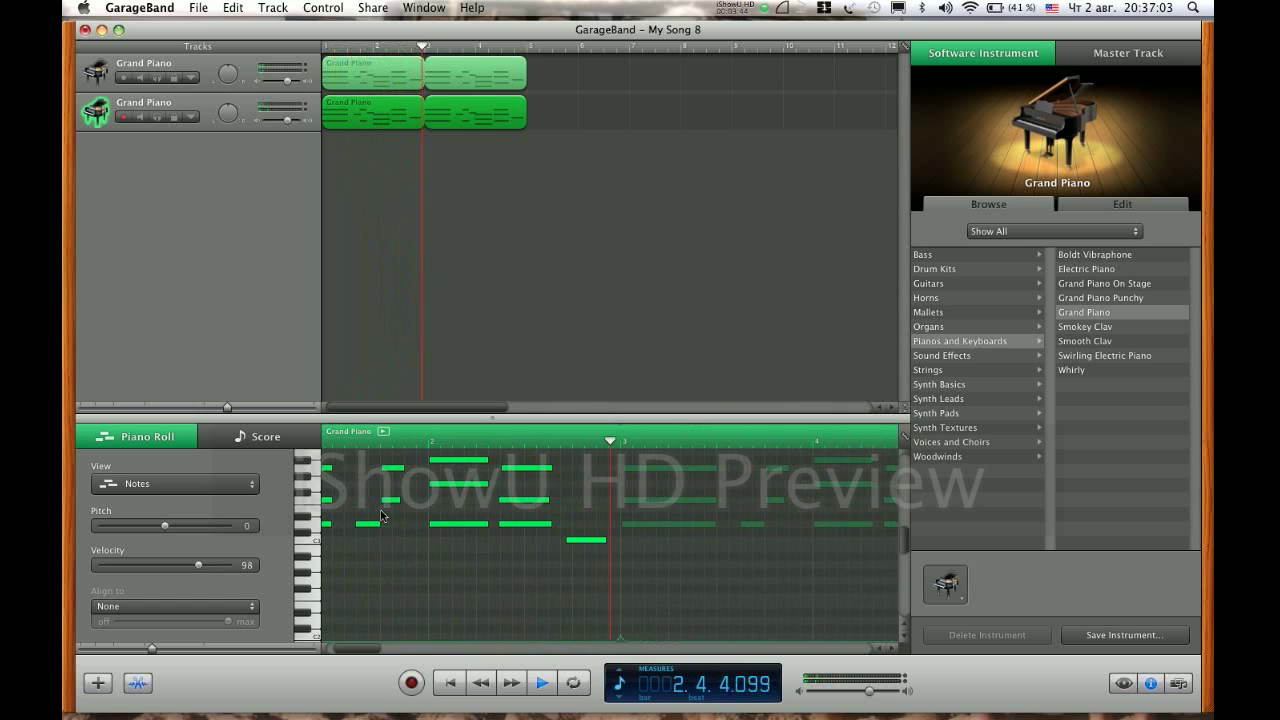
pyautogui.press('space')
pyautogui.scroll(3, 385, 530)
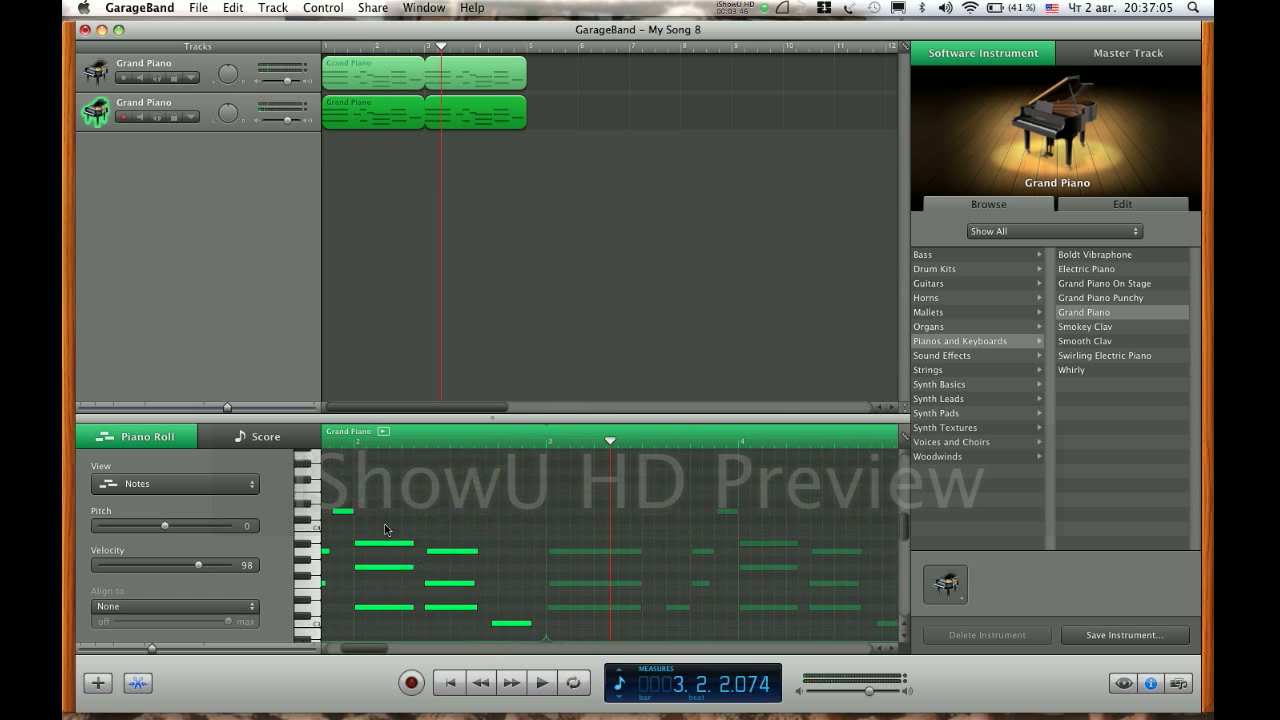
pyautogui.press('Return')
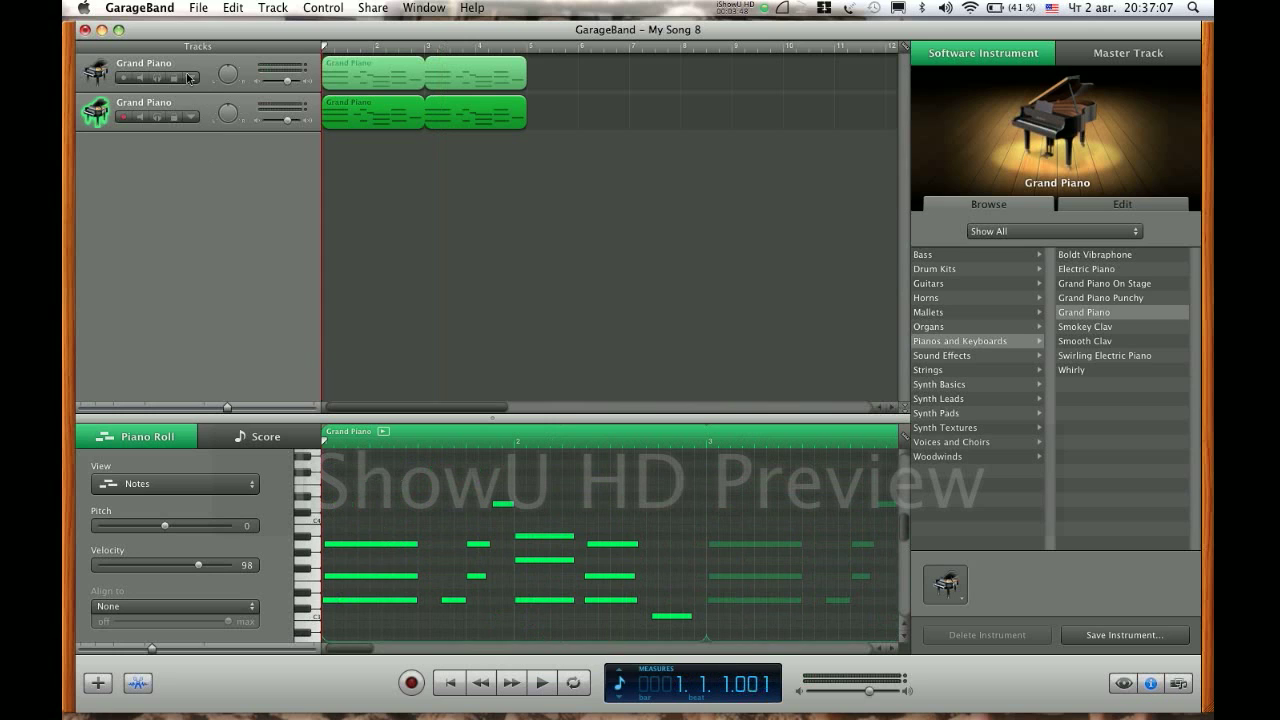
# Add a third track by duplicating the second one, and assign it the Sub Synth Bass instrument.
pyautogui.press('super+d')
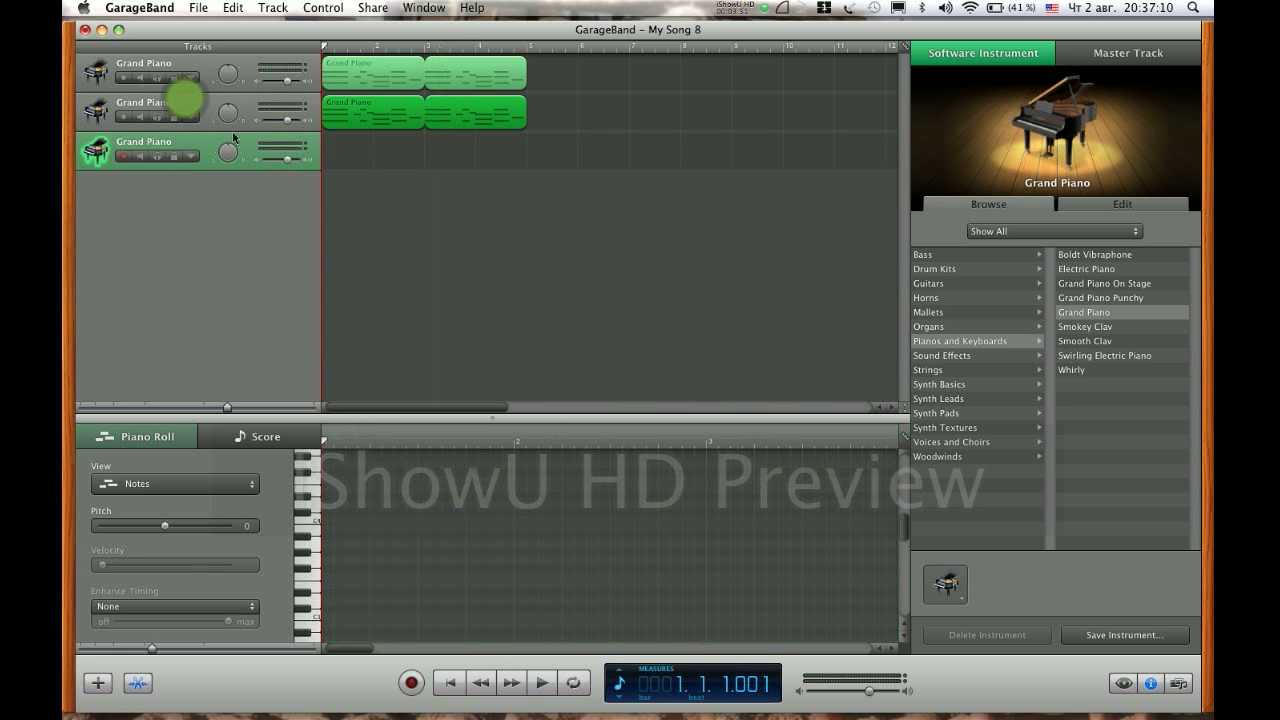
pyautogui.click(950, 254)
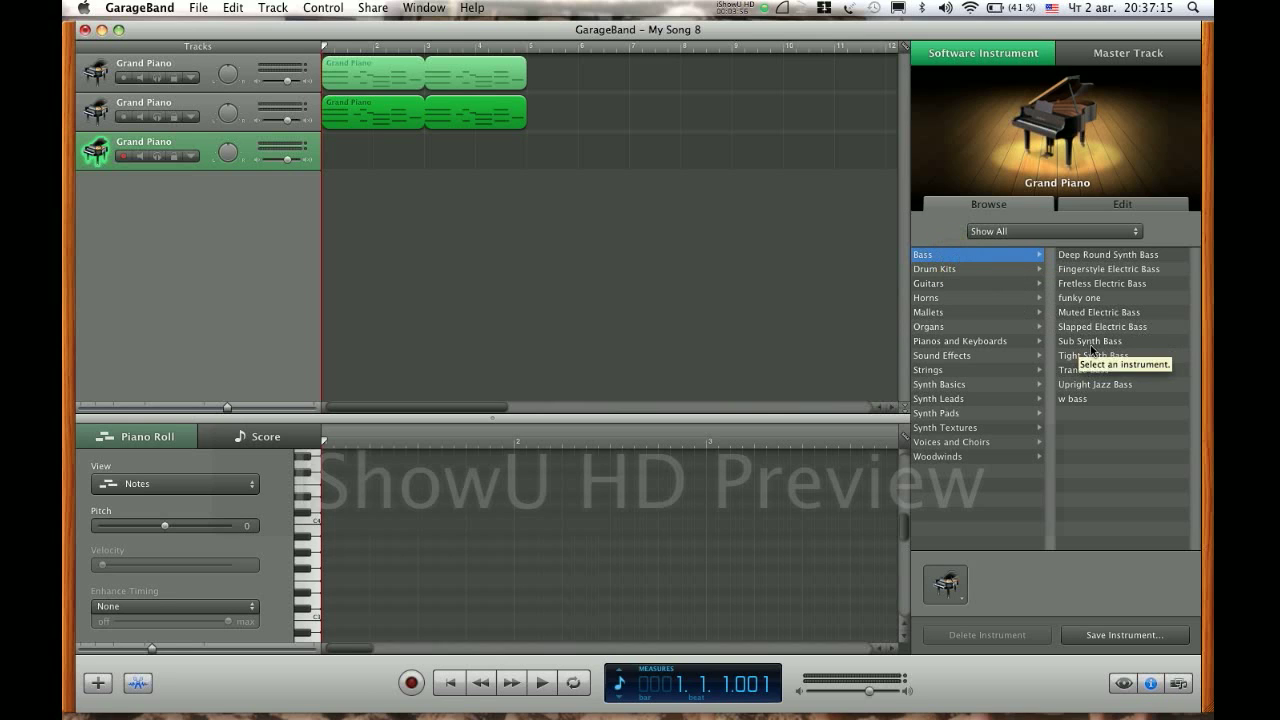
pyautogui.click(1090, 341)
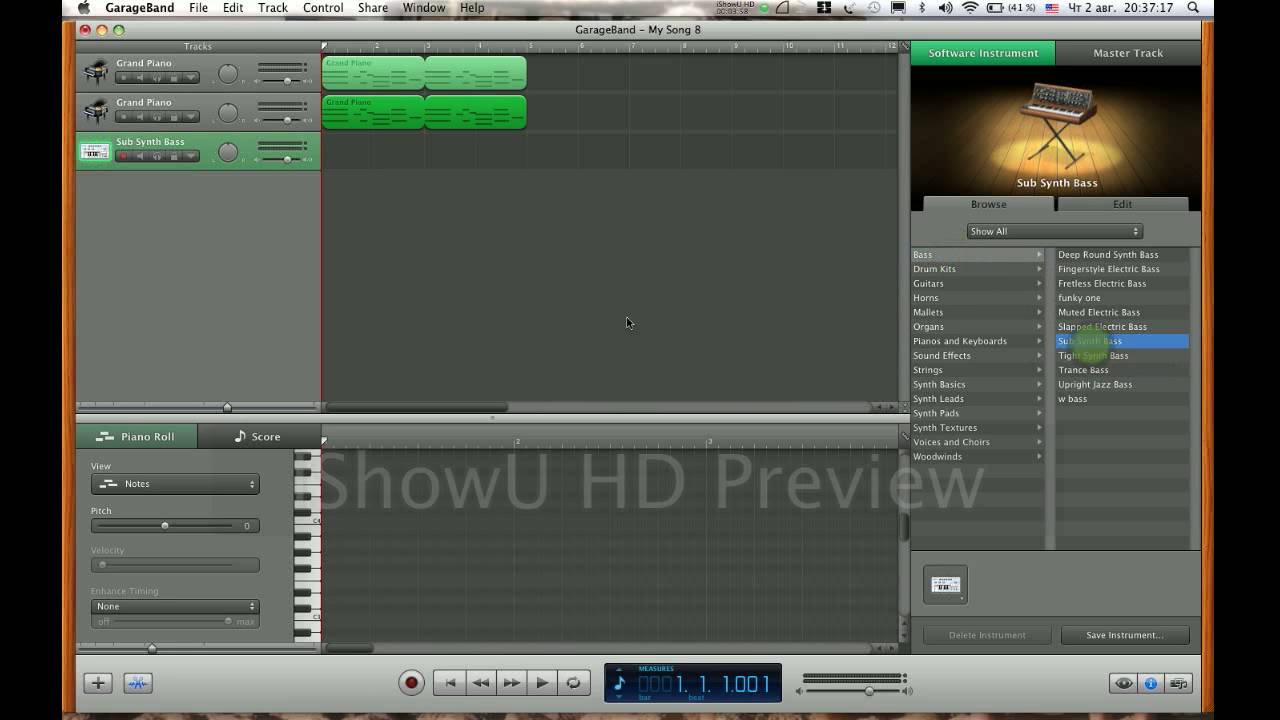
# Open Musical Typing for the Sub Synth Bass track and try out some bass notes.
pyautogui.press('super+shift+k')
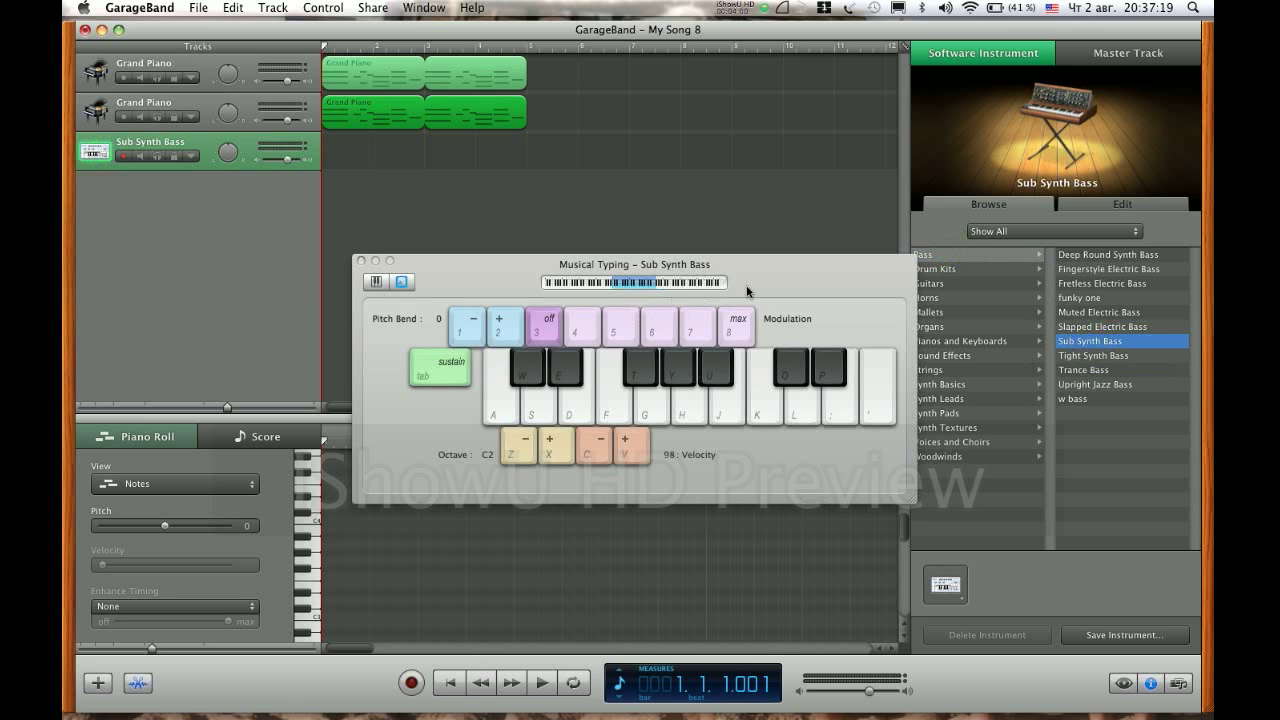
pyautogui.moveTo(754, 281); pyautogui.dragTo(733, 289)
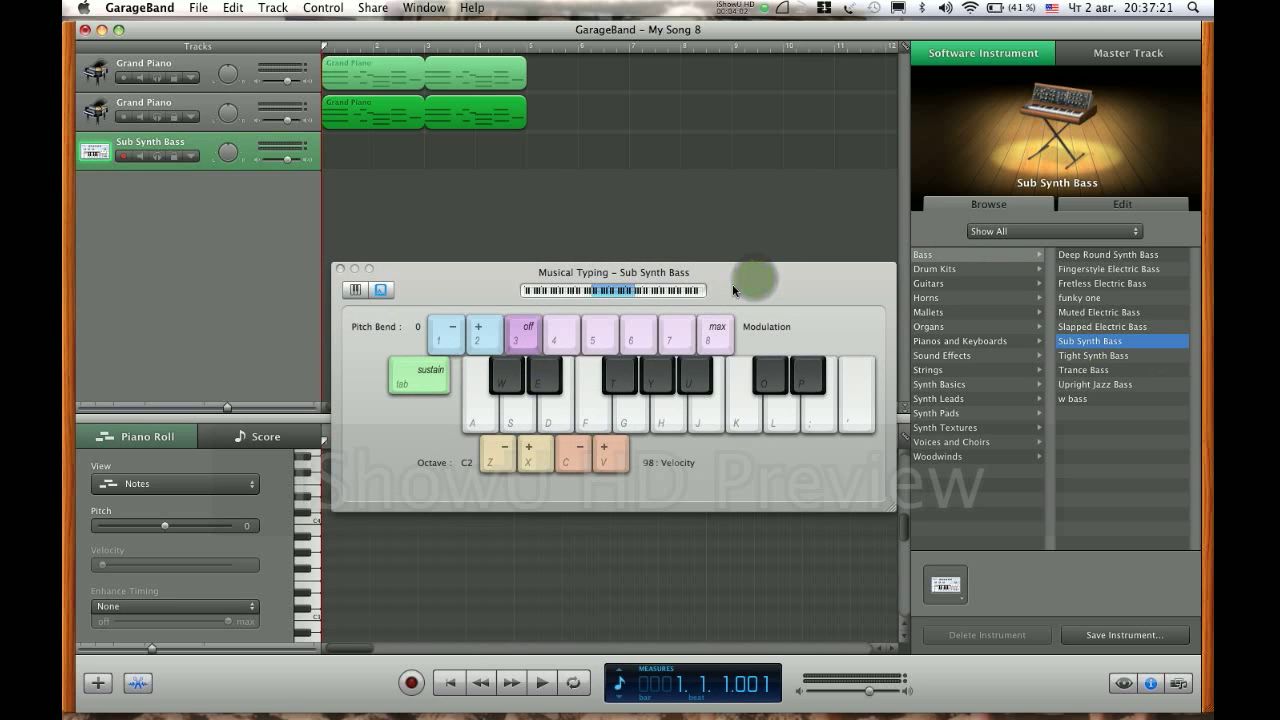
pyautogui.press('w')
pyautogui.press('w')
pyautogui.press('f')
pyautogui.press('g')
pyautogui.press('f')
# Record a two-bar Sub Synth Bass line over the piano tracks using the notes D, F, G and F.
pyautogui.click(411, 684)
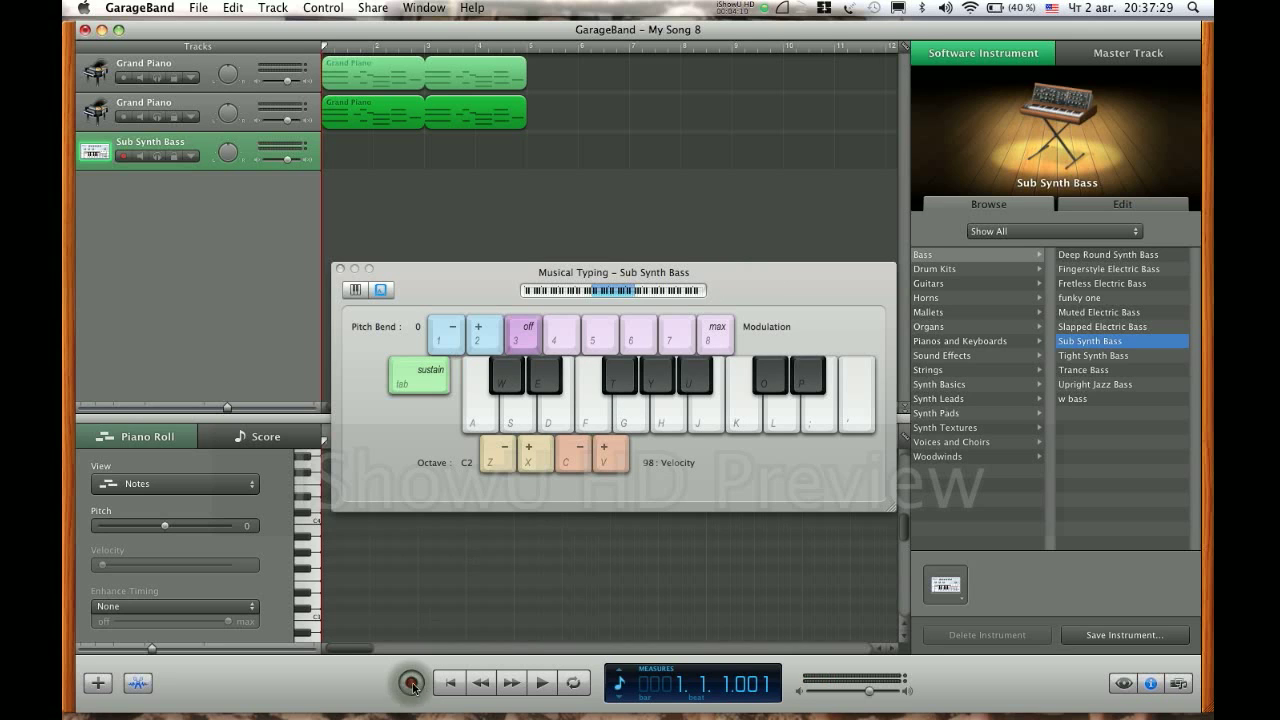
pyautogui.press('s')
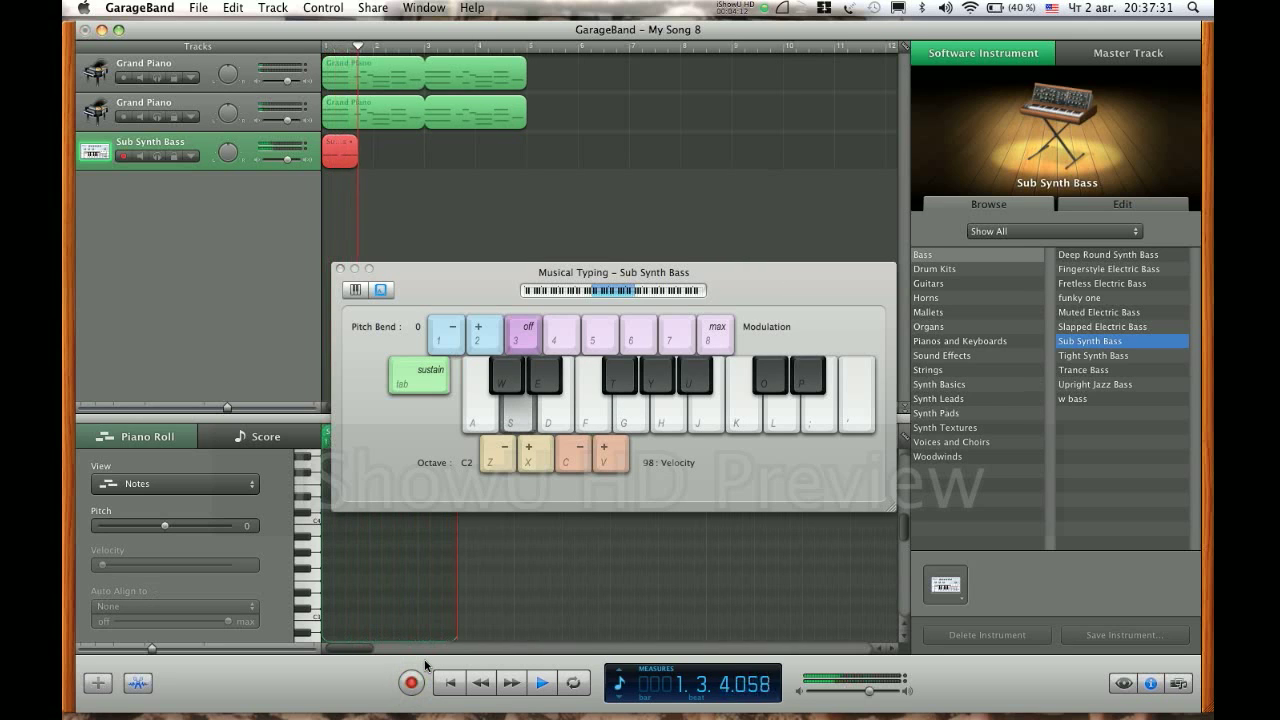
pyautogui.press('f')
pyautogui.press('g')
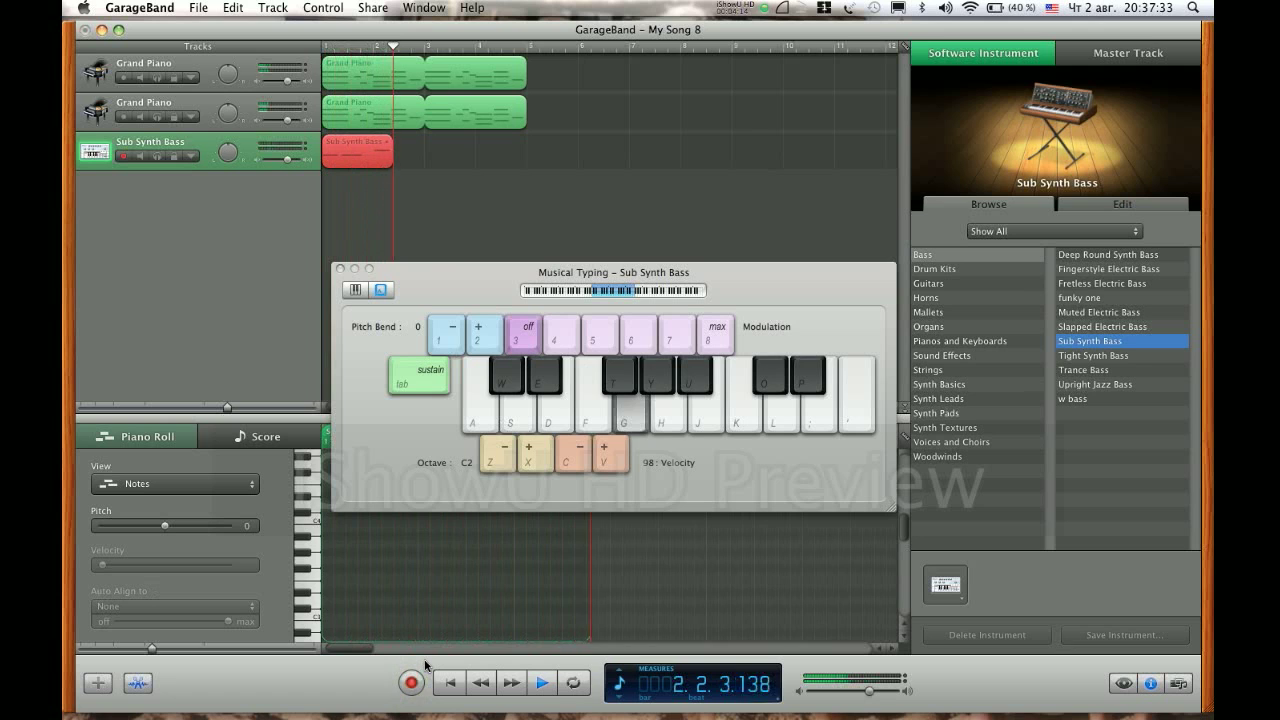
pyautogui.press('f')
pyautogui.press('space')
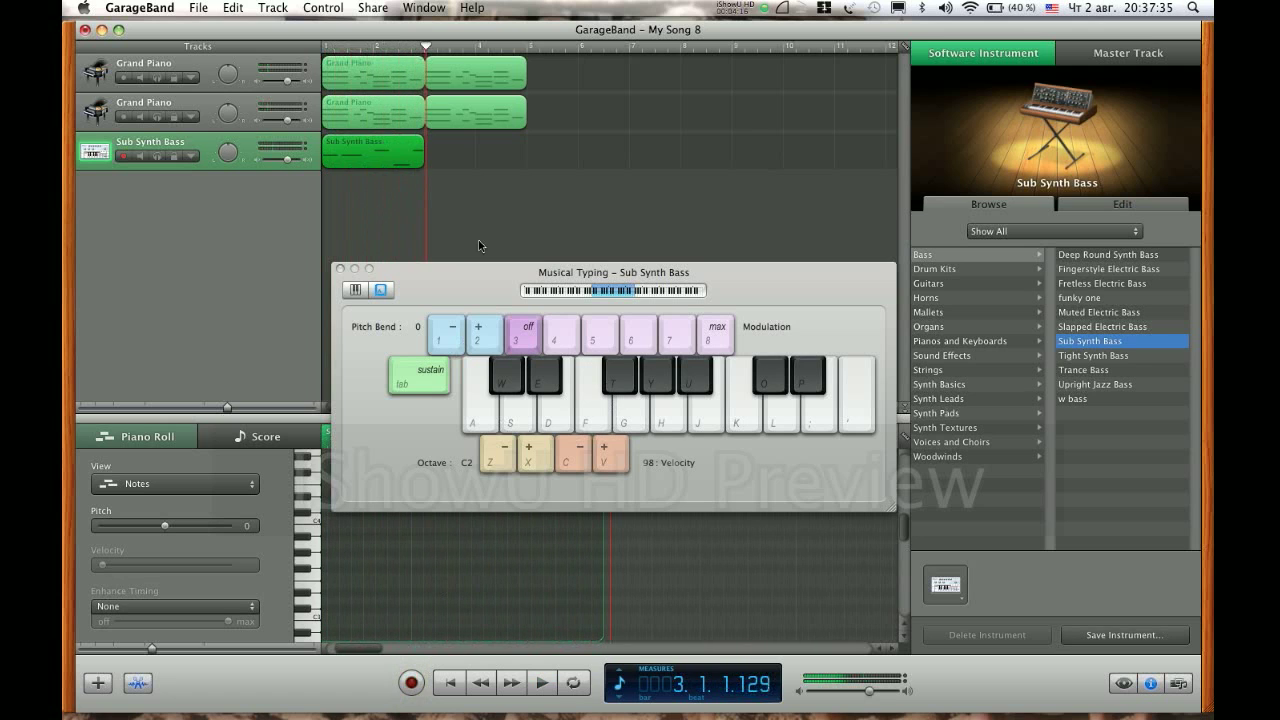
# Close Musical Typing and shift all notes of the recorded bass region slightly earlier.
pyautogui.click(340, 269)
pyautogui.click(461, 287)
pyautogui.click(358, 160)
pyautogui.moveTo(362, 660); pyautogui.dragTo(335, 657)
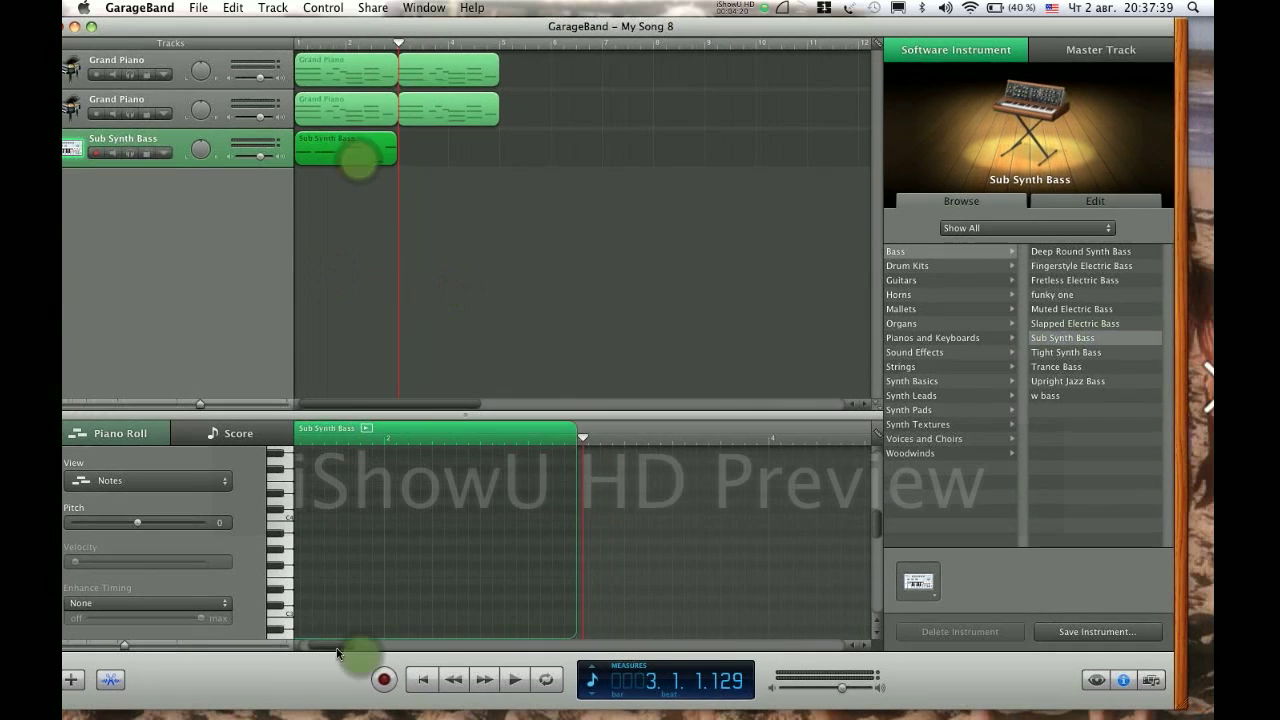
pyautogui.moveTo(320, 21); pyautogui.dragTo(345, 24)
pyautogui.scroll(-3, 353, 608)
pyautogui.click(377, 510)
pyautogui.press('super+a')
pyautogui.moveTo(354, 559); pyautogui.dragTo(349, 559)
pyautogui.click(351, 518)
pyautogui.click(351, 518)
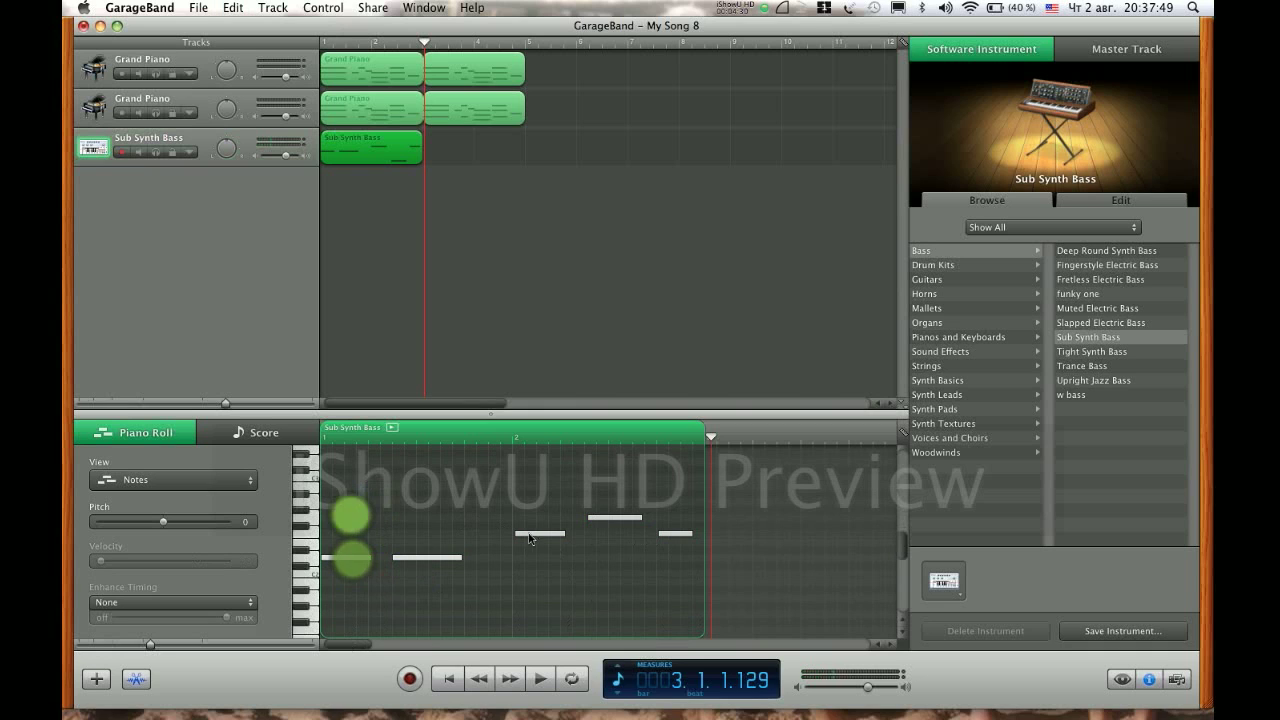
# Extend the last bass note to the end of bar 2 and loop the bass region up to bar 5.
pyautogui.moveTo(696, 536); pyautogui.dragTo(704, 538)
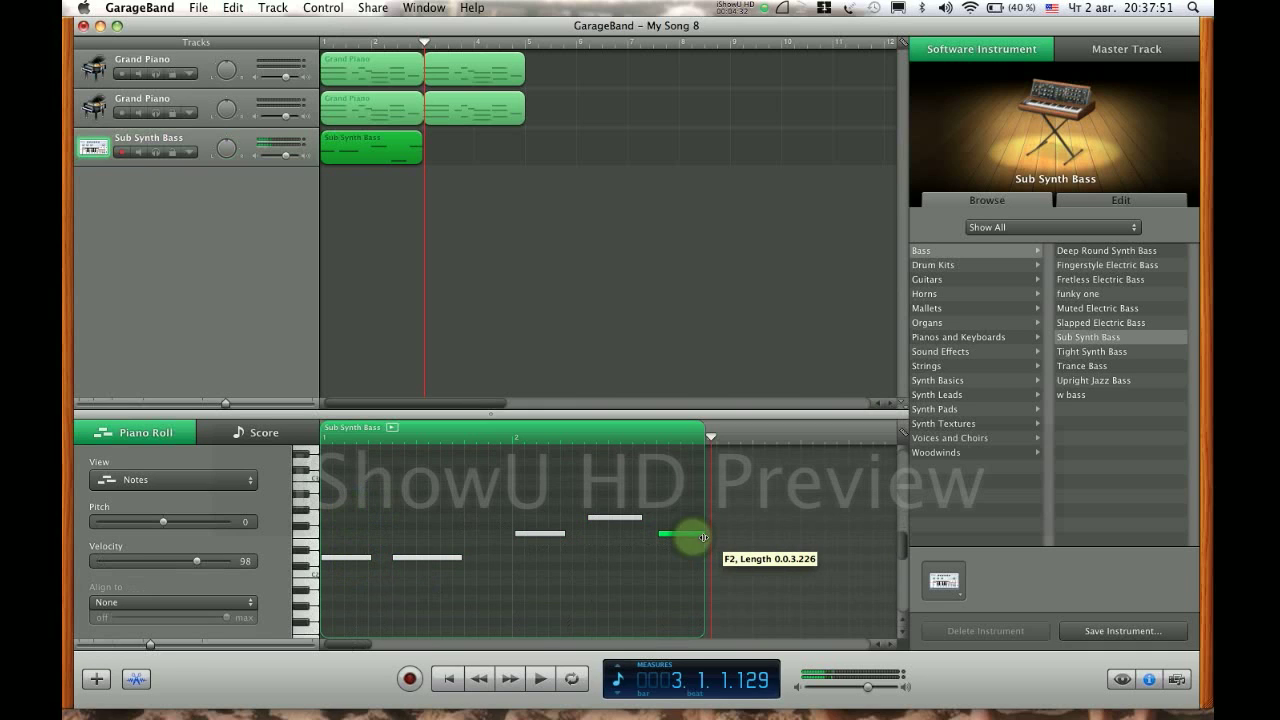
pyautogui.click(601, 487)
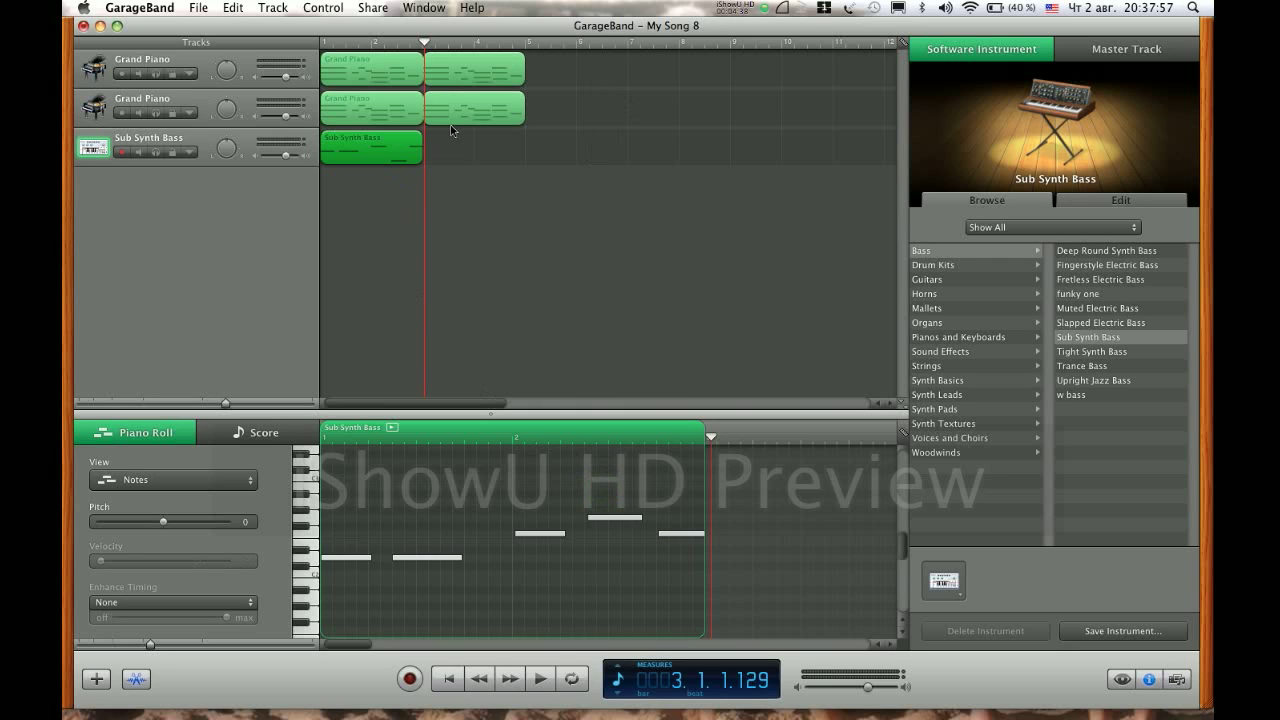
pyautogui.moveTo(422, 135); pyautogui.dragTo(531, 158)
# Select the regions on all three tracks and set their timing enhancement to 1/8 Note.
pyautogui.moveTo(595, 67); pyautogui.dragTo(451, 153)
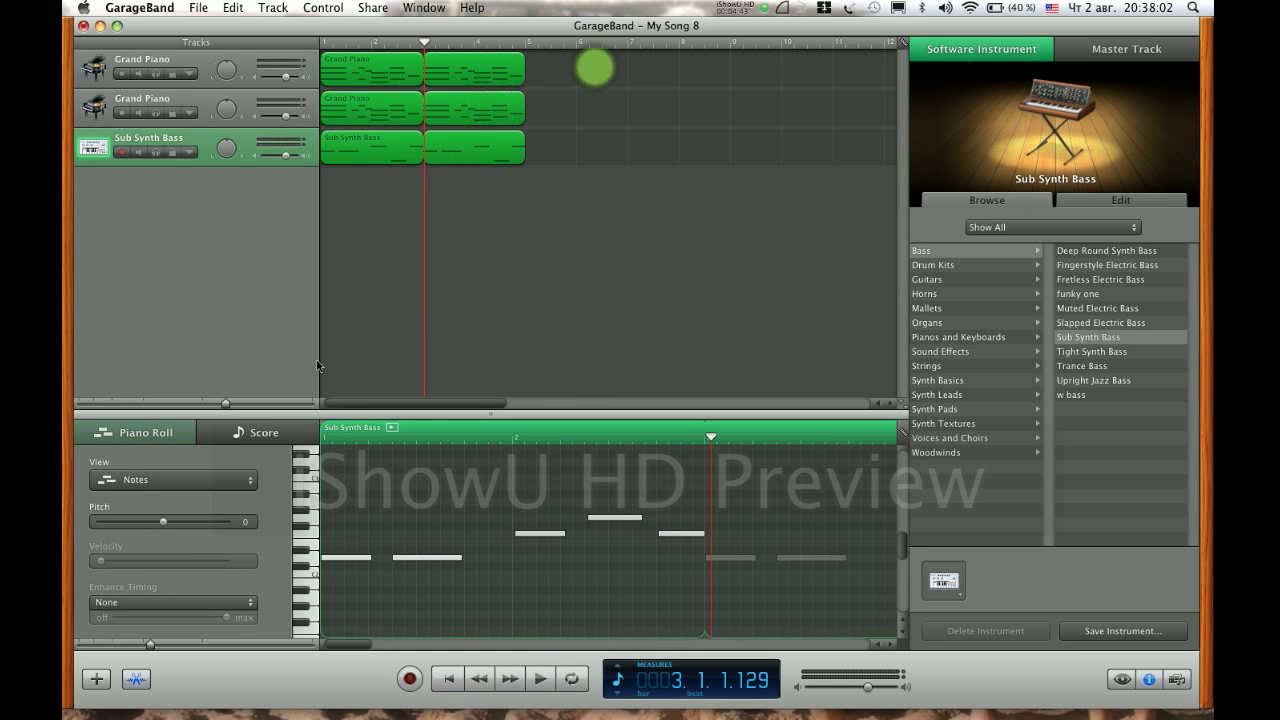
pyautogui.click(601, 257)
pyautogui.moveTo(630, 66); pyautogui.dragTo(468, 187)
pyautogui.click(227, 604)
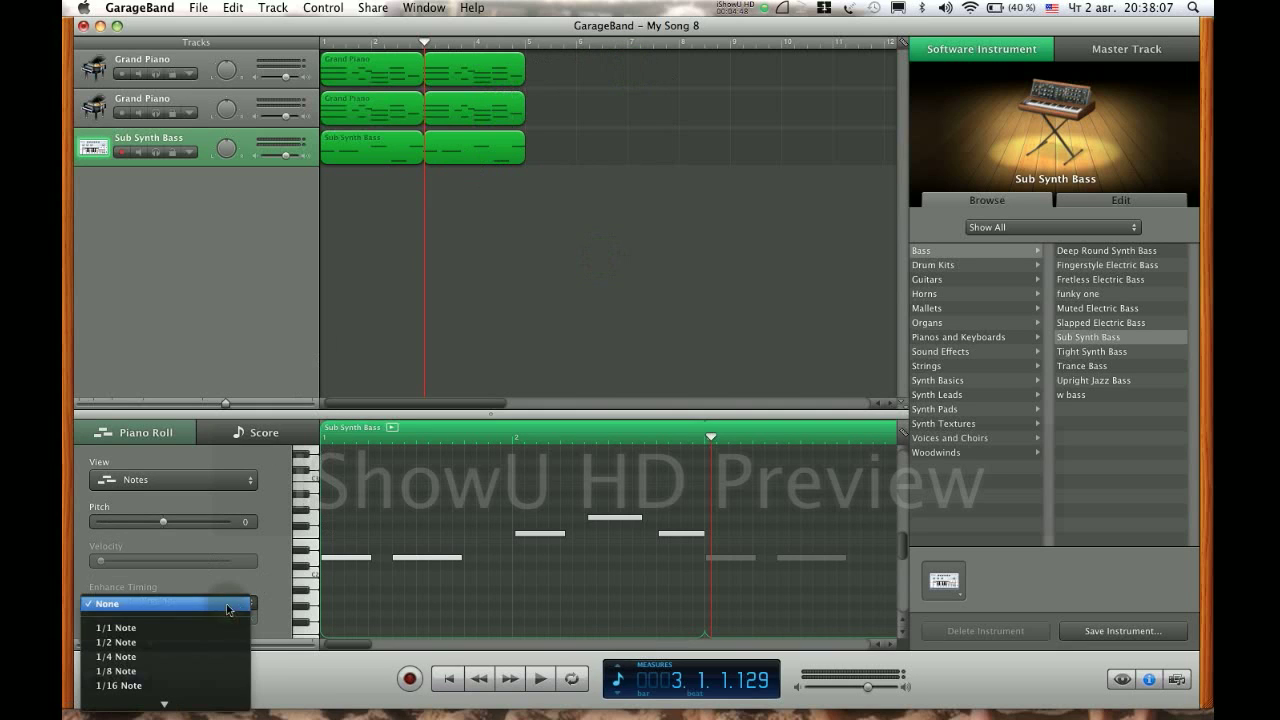
pyautogui.click(185, 672)
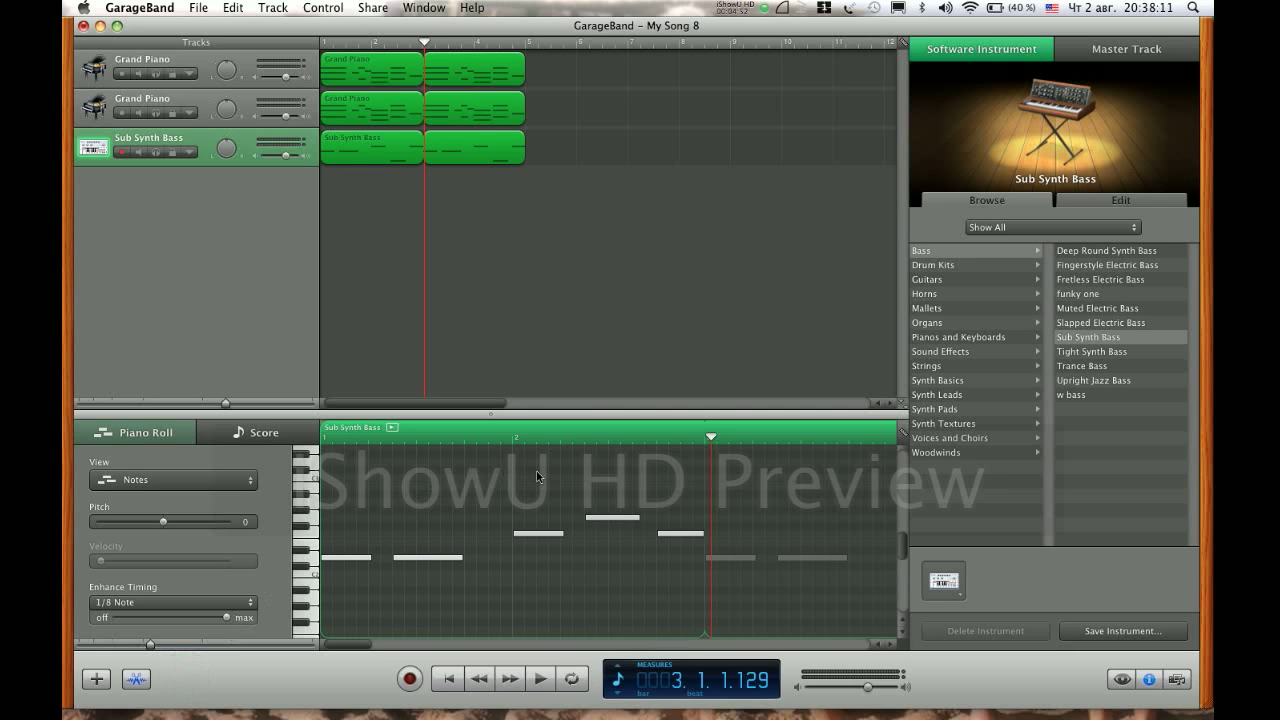
# Shorten the second bass note and play the arrangement from the start to check it.
pyautogui.press('Return')
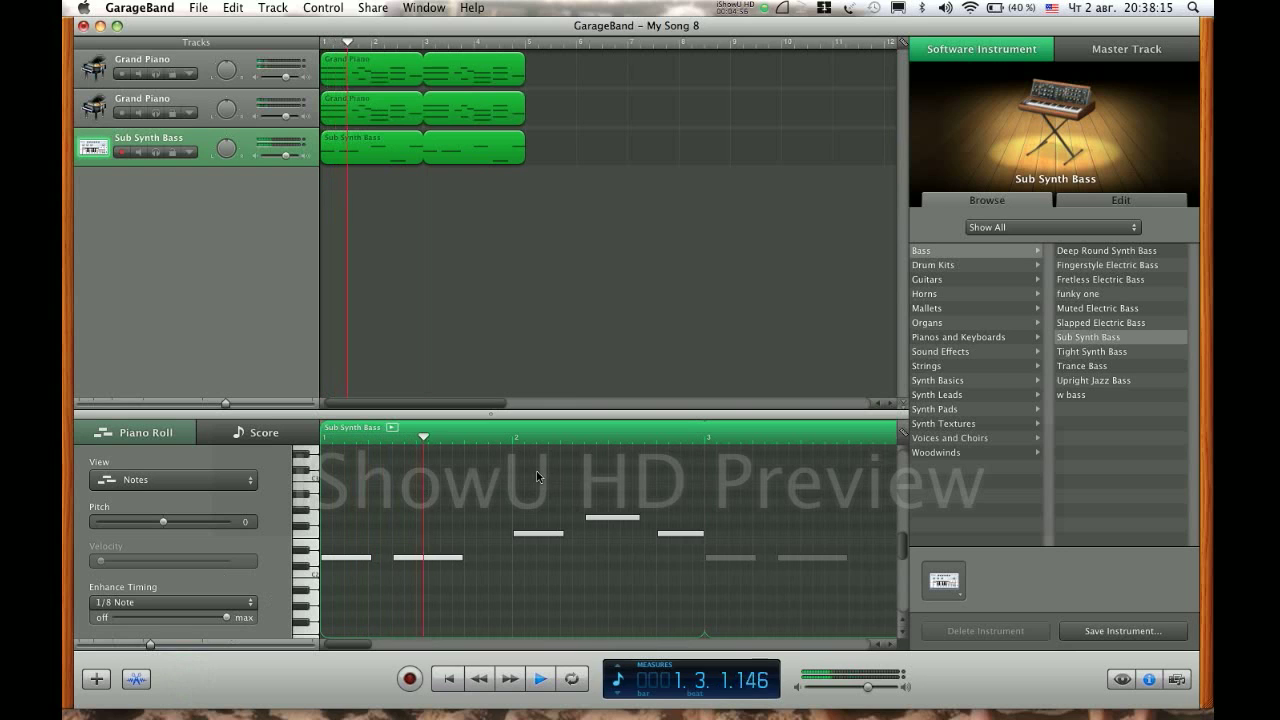
pyautogui.press('space')
pyautogui.moveTo(461, 567); pyautogui.dragTo(463, 565)
pyautogui.press('Return')
pyautogui.press('space')
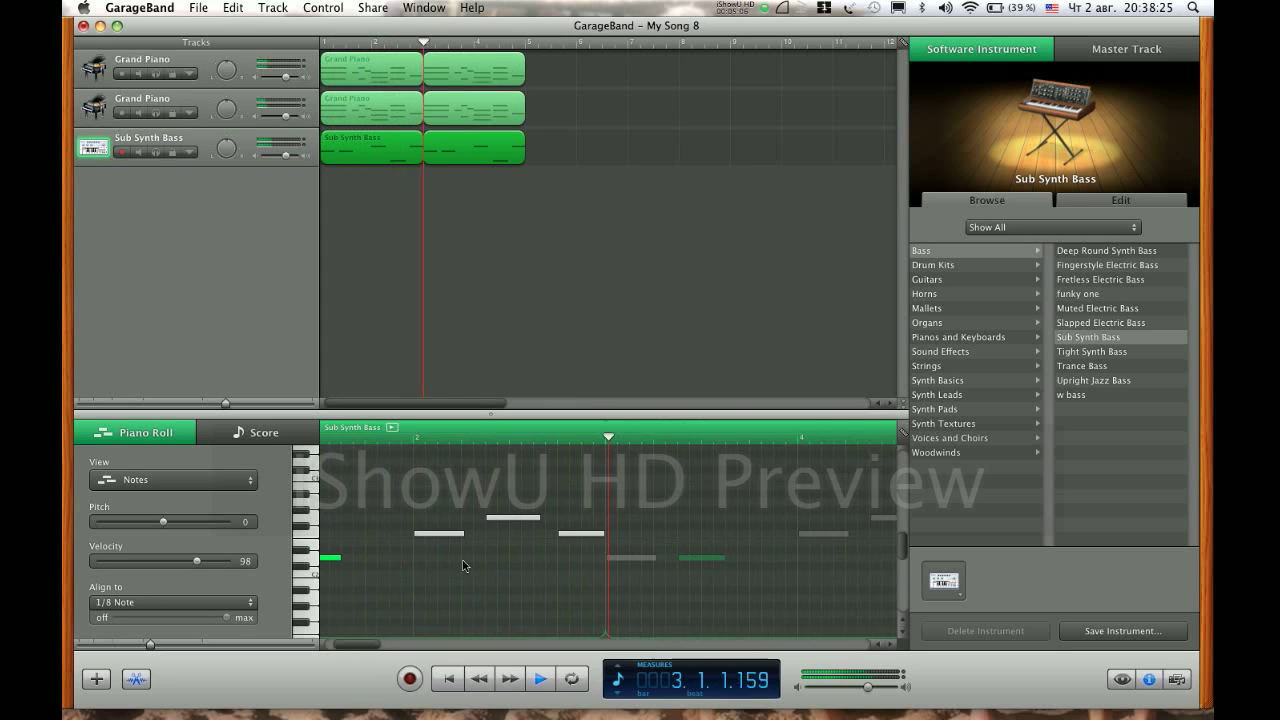
pyautogui.press('space')
pyautogui.click(188, 139)
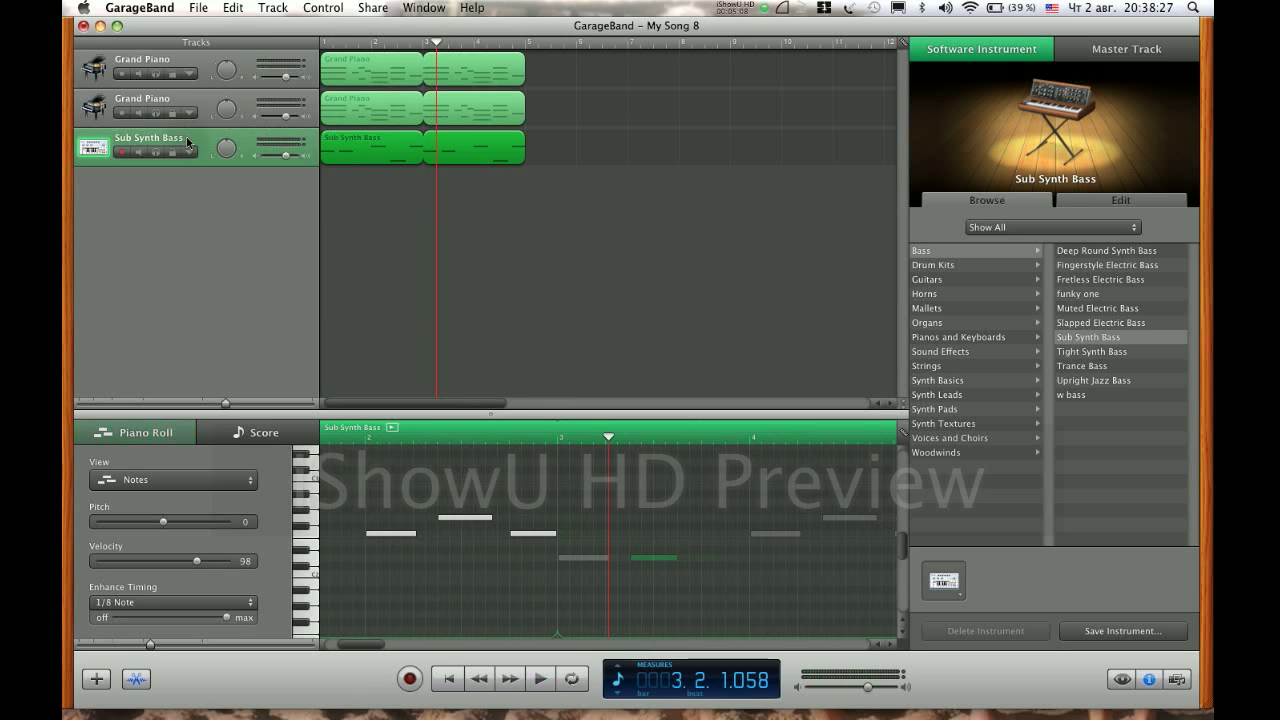
# Duplicate the Sub Synth Bass track and change the new track's instrument to the Hip Hop Kit from Drum Kits.
pyautogui.press('super+d')
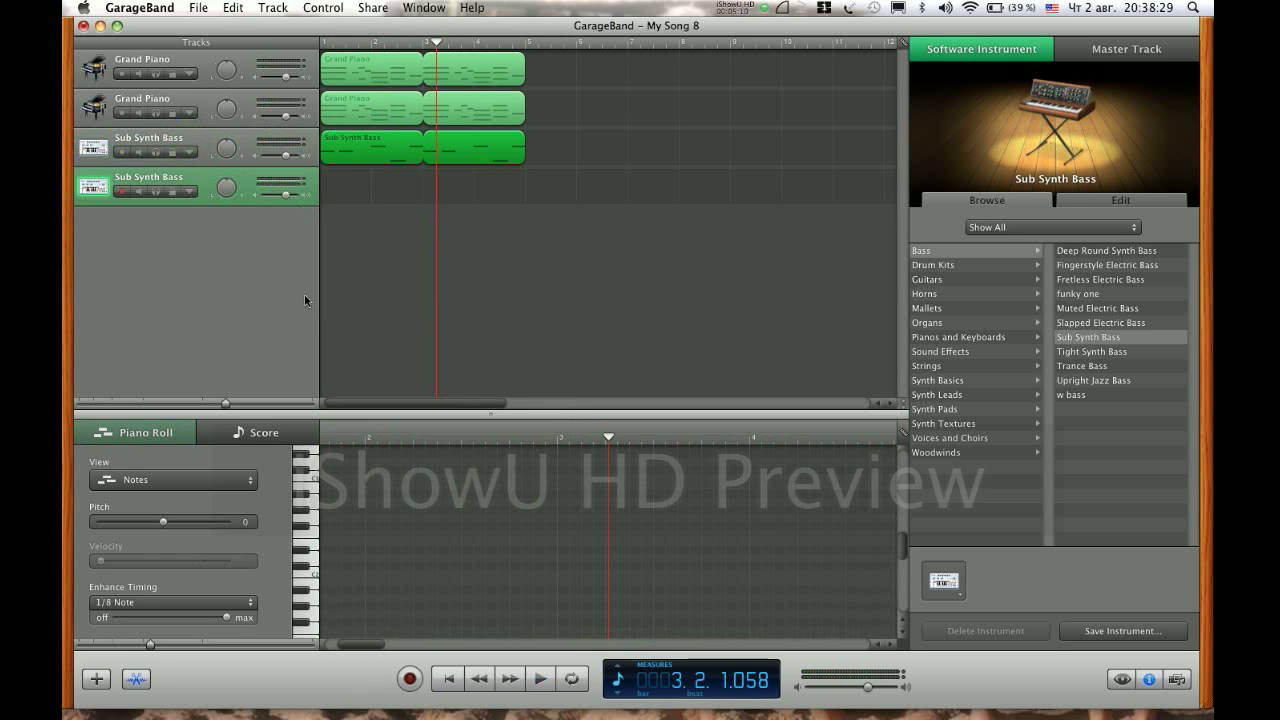
pyautogui.click(963, 266)
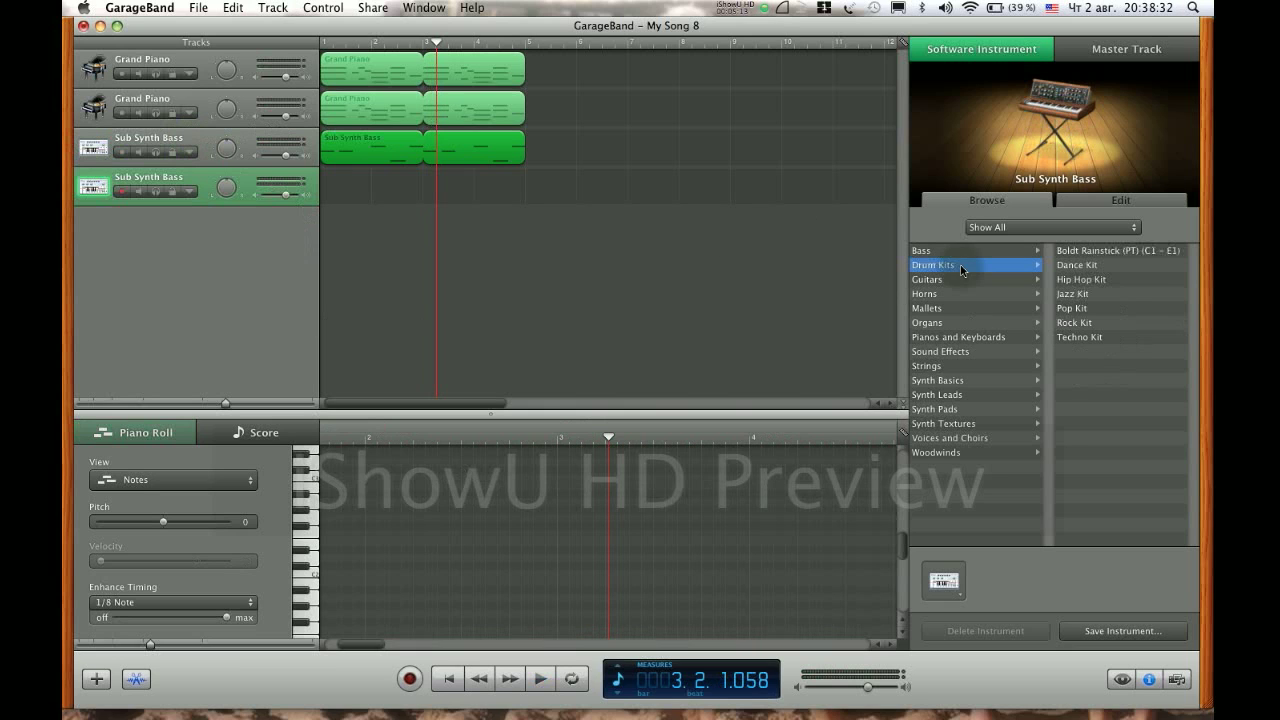
pyautogui.click(1100, 282)
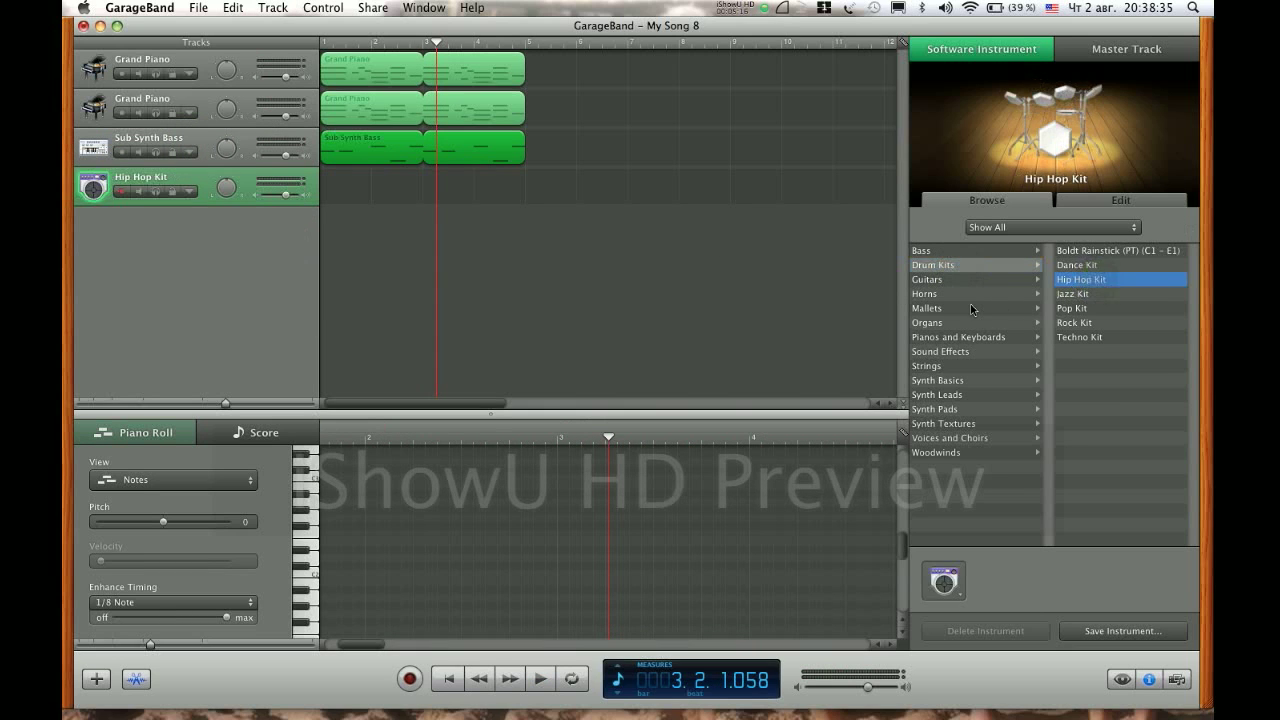
# Enable the Compressor on the Hip Hop Kit track and set its gain to 12.5 dB.
pyautogui.click(1119, 202)
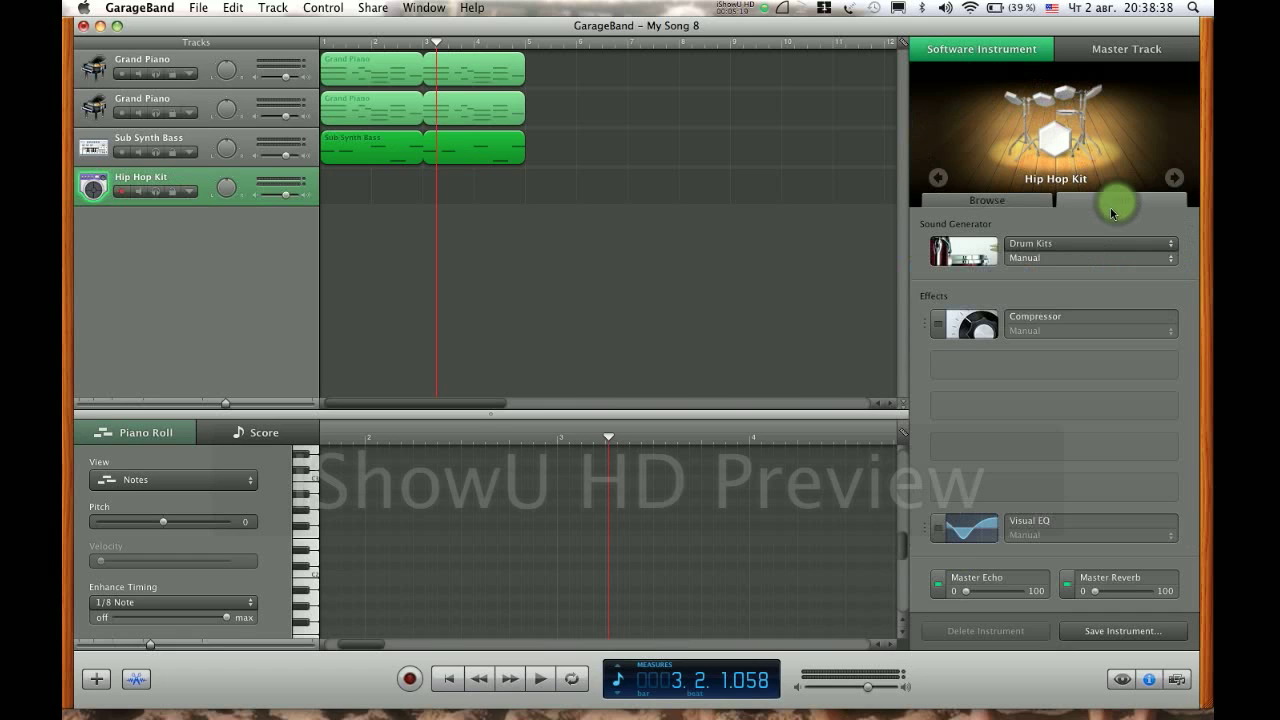
pyautogui.click(939, 328)
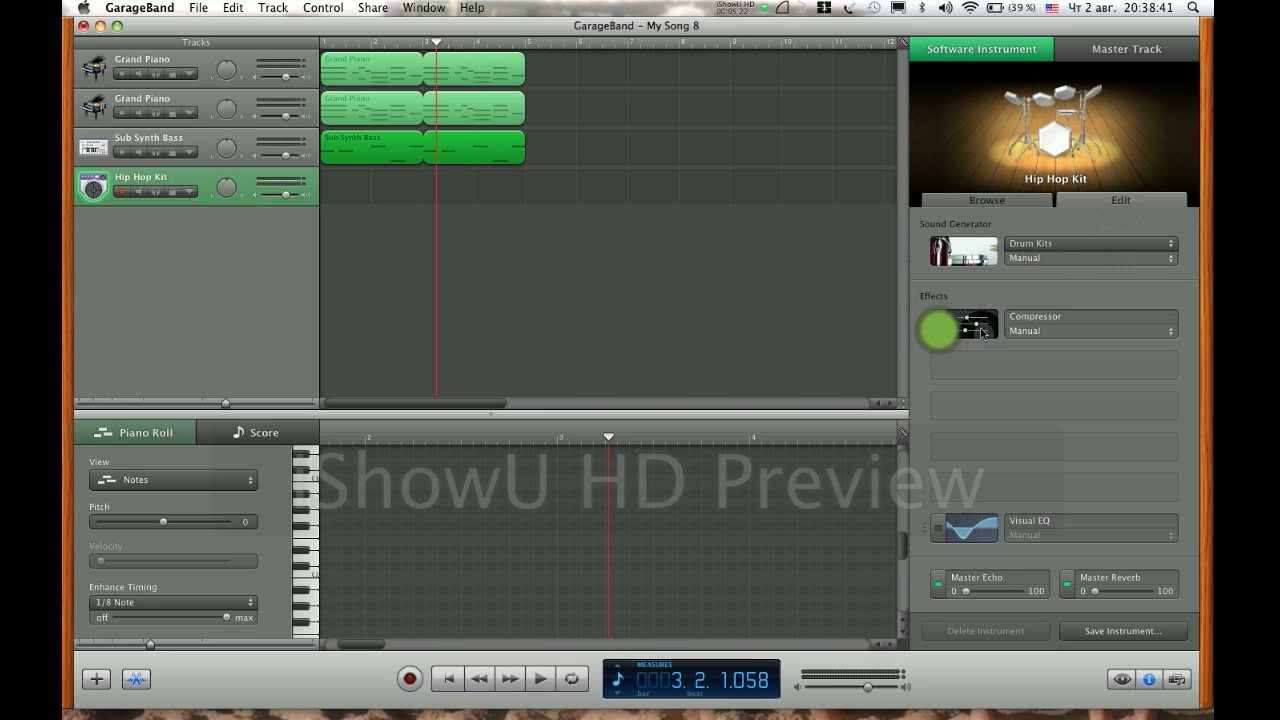
pyautogui.click(981, 331)
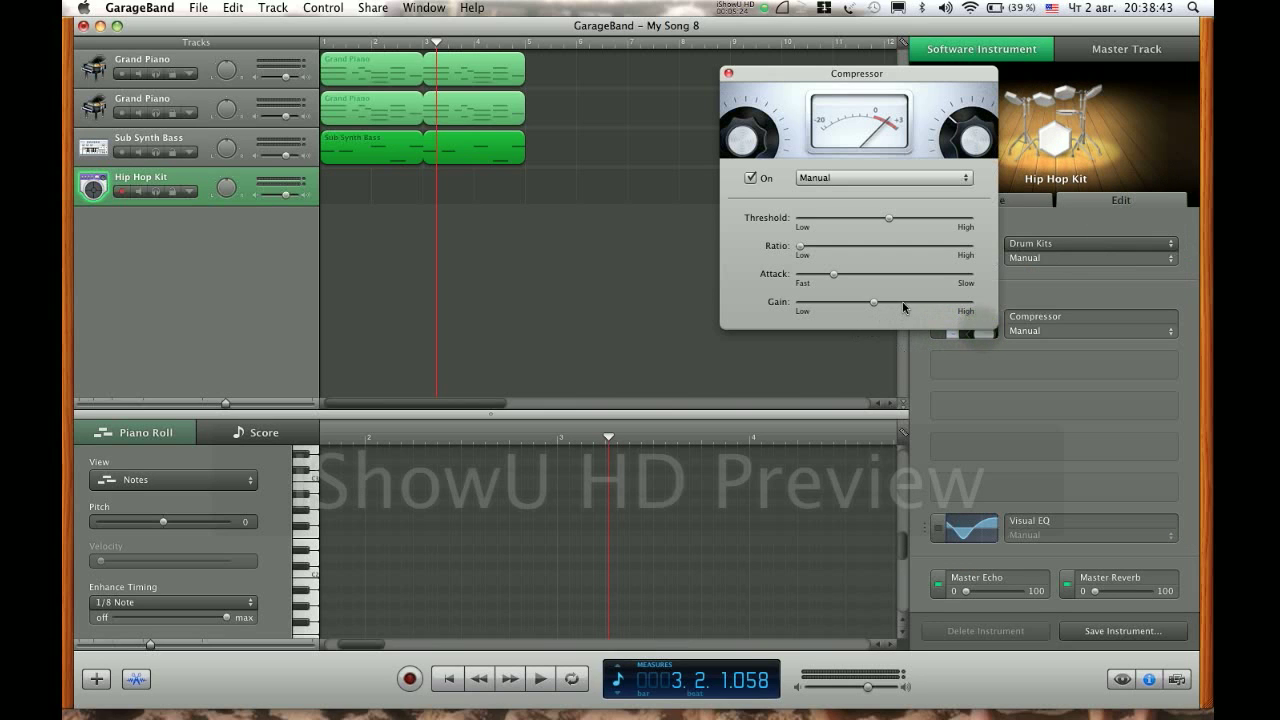
pyautogui.click(899, 307)
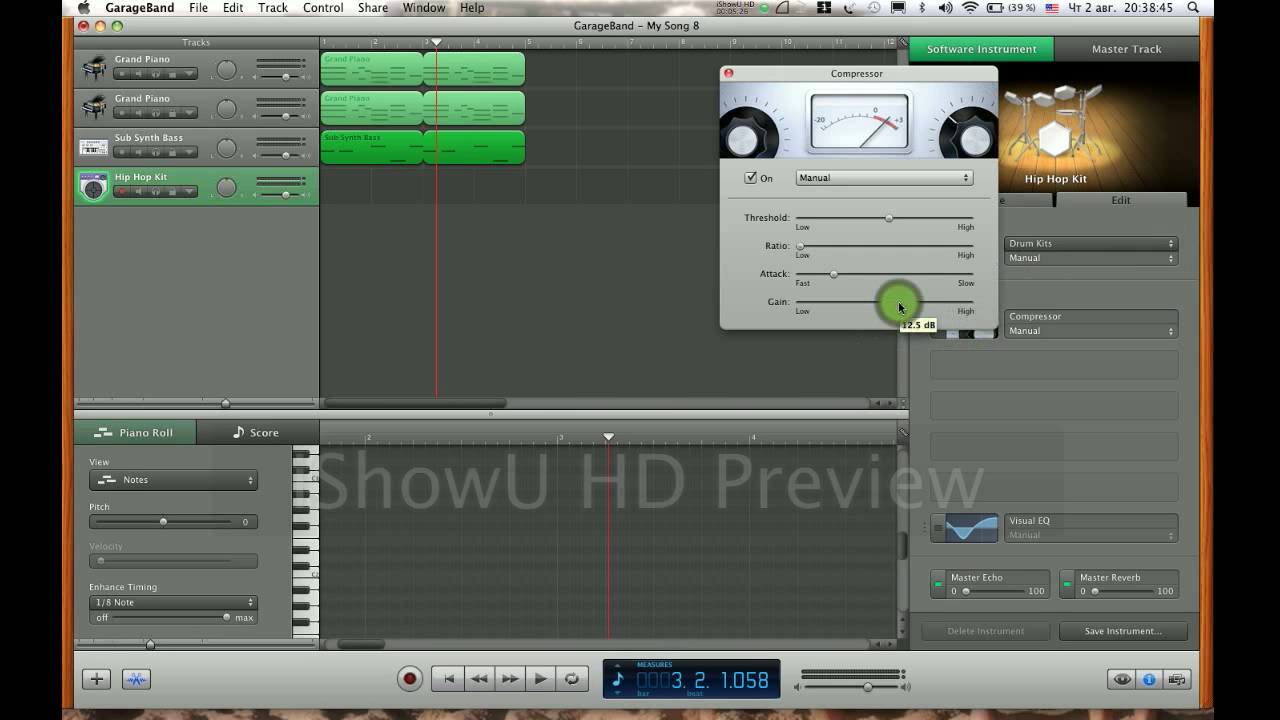
pyautogui.click(729, 73)
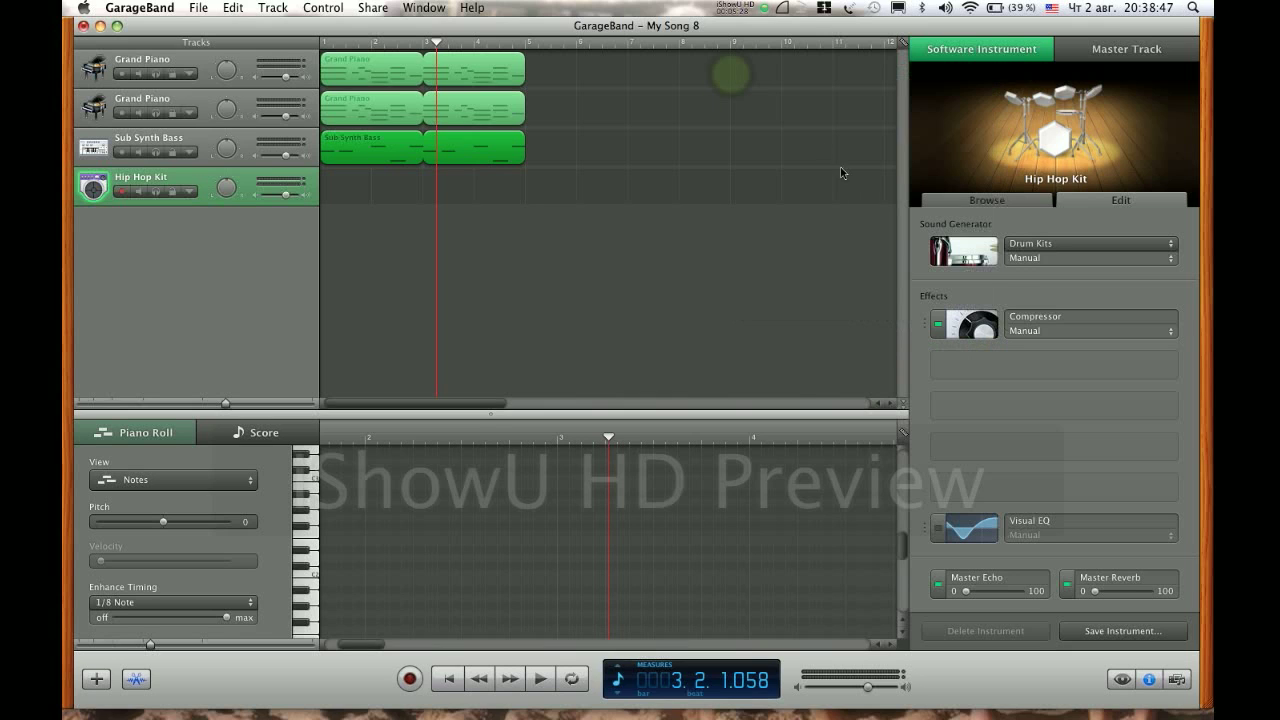
# Enable the Visual EQ on the Hip Hop Kit track and slightly boost its treble and bass ranges.
pyautogui.click(937, 530)
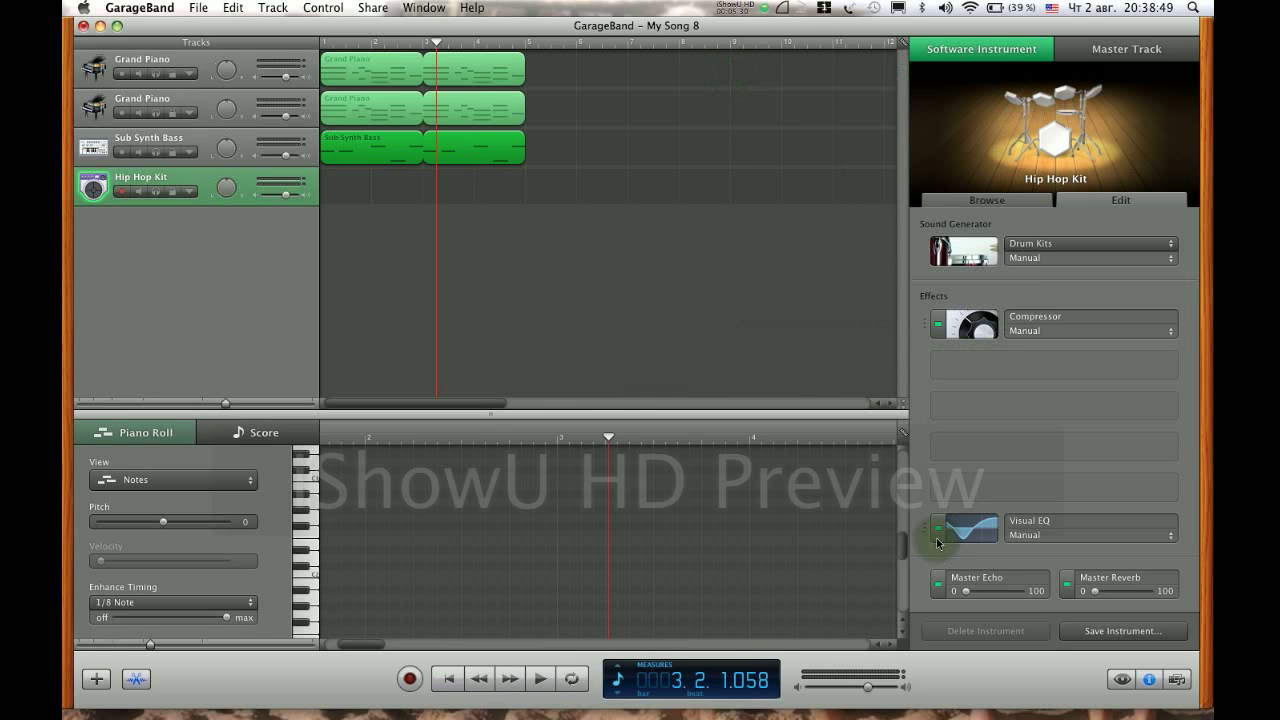
pyautogui.click(937, 541)
pyautogui.click(985, 539)
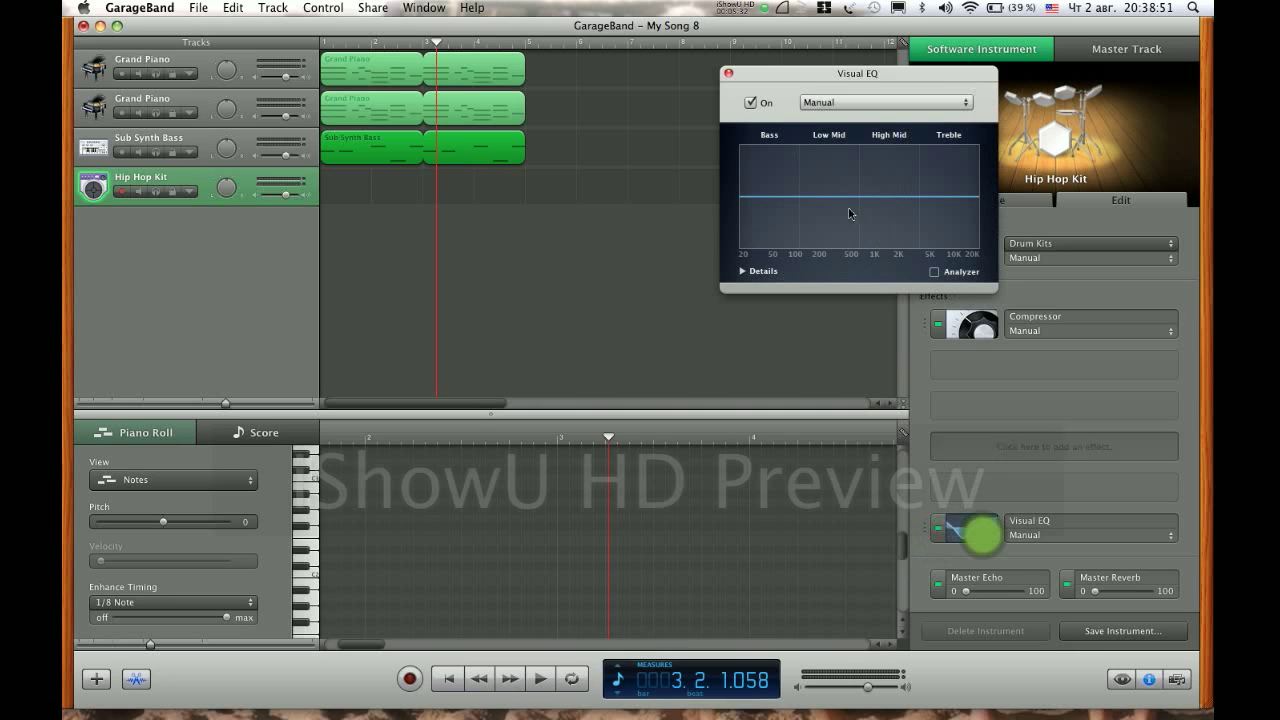
pyautogui.moveTo(944, 200); pyautogui.dragTo(897, 193)
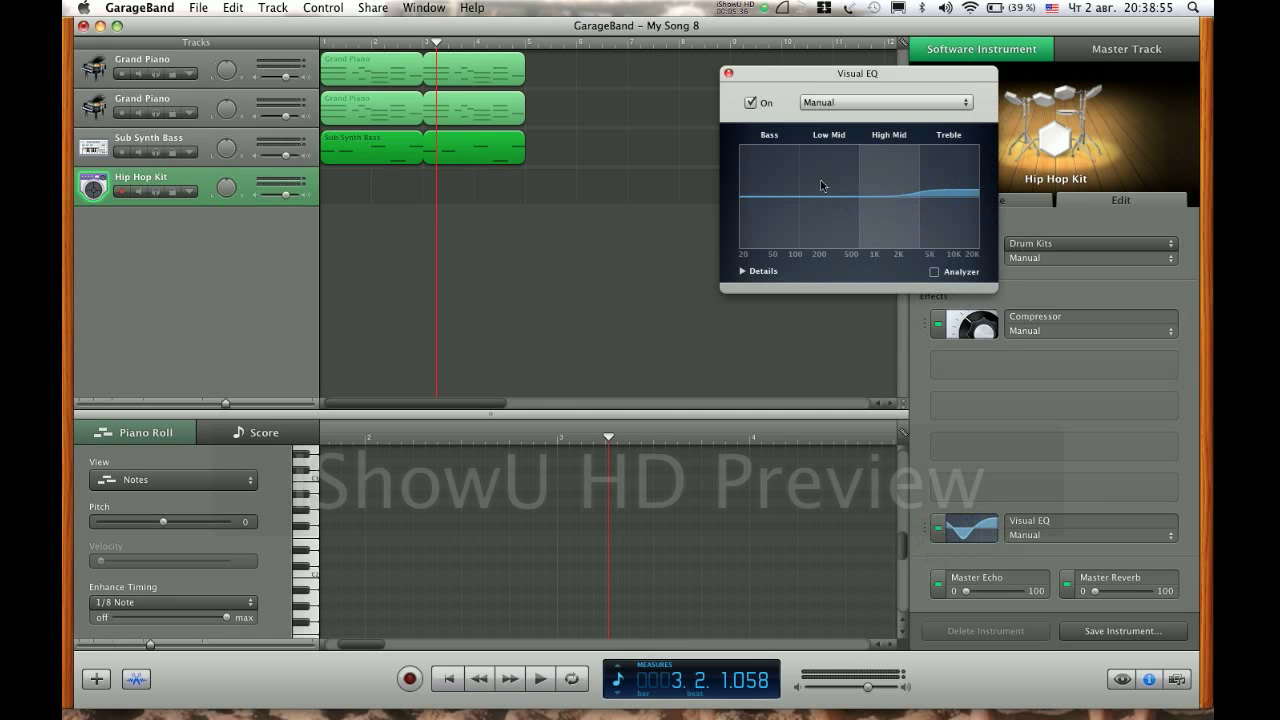
pyautogui.moveTo(783, 199); pyautogui.dragTo(797, 192)
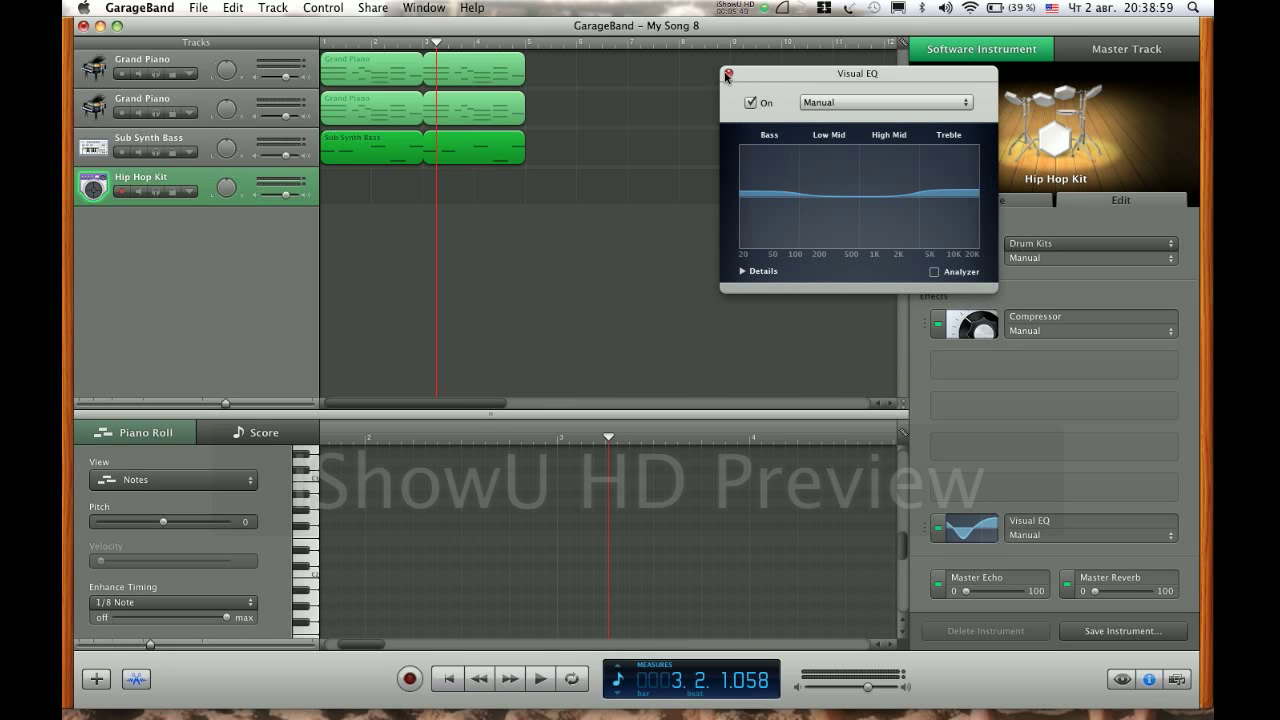
pyautogui.click(727, 76)
# Open Musical Typing at octave C1, try out the kick and snare sounds, and return to the song start.
pyautogui.press('super+shift+k')
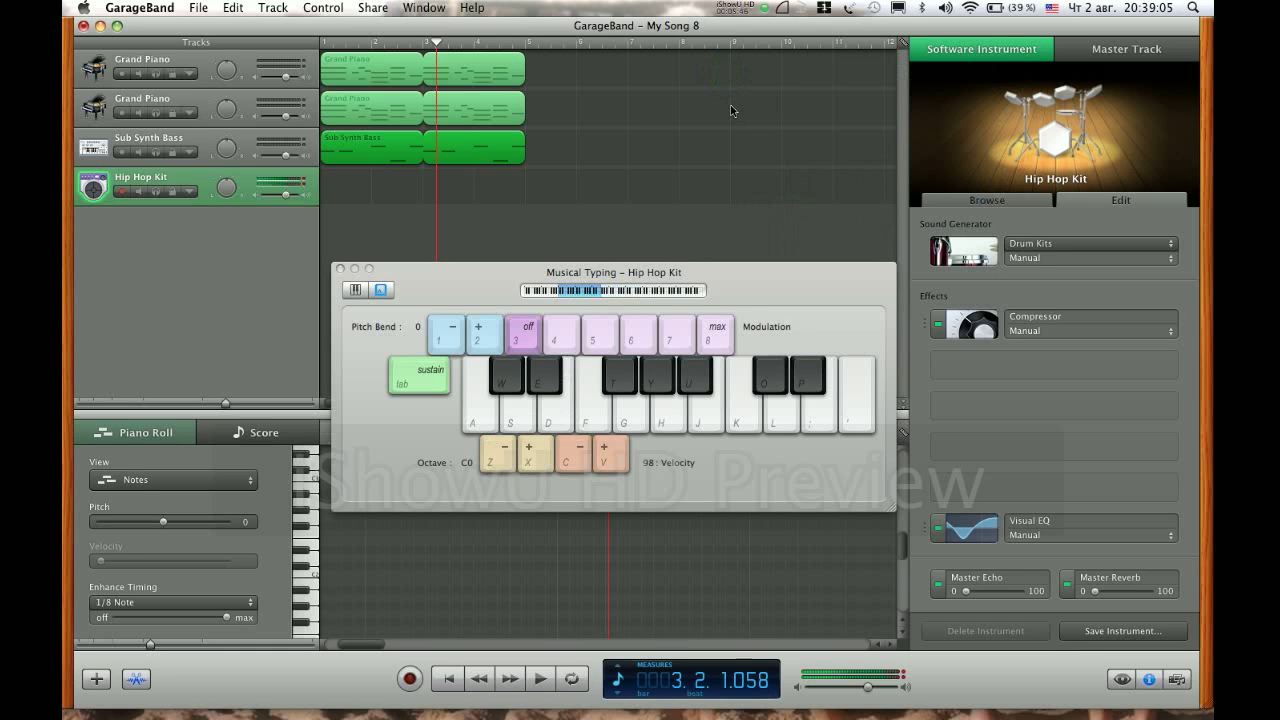
pyautogui.press('a')
pyautogui.press('s')
pyautogui.press('a')
pyautogui.press('a')
pyautogui.press('s')
pyautogui.press('Home')
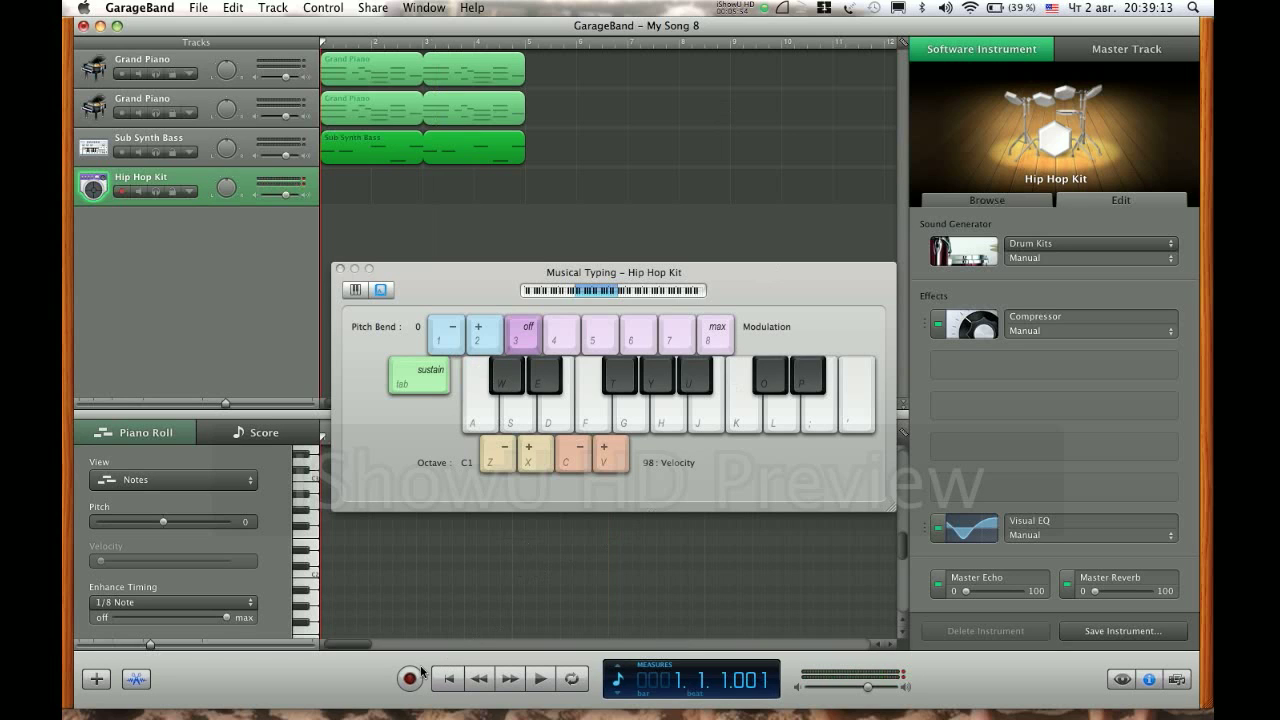
# Play the arrangement from the start and rehearse a kick-and-snare pattern along with it.
pyautogui.press('space')
pyautogui.press('a')
pyautogui.press('s')
pyautogui.press('a')
pyautogui.press('a')
pyautogui.press('s')
pyautogui.press('a')
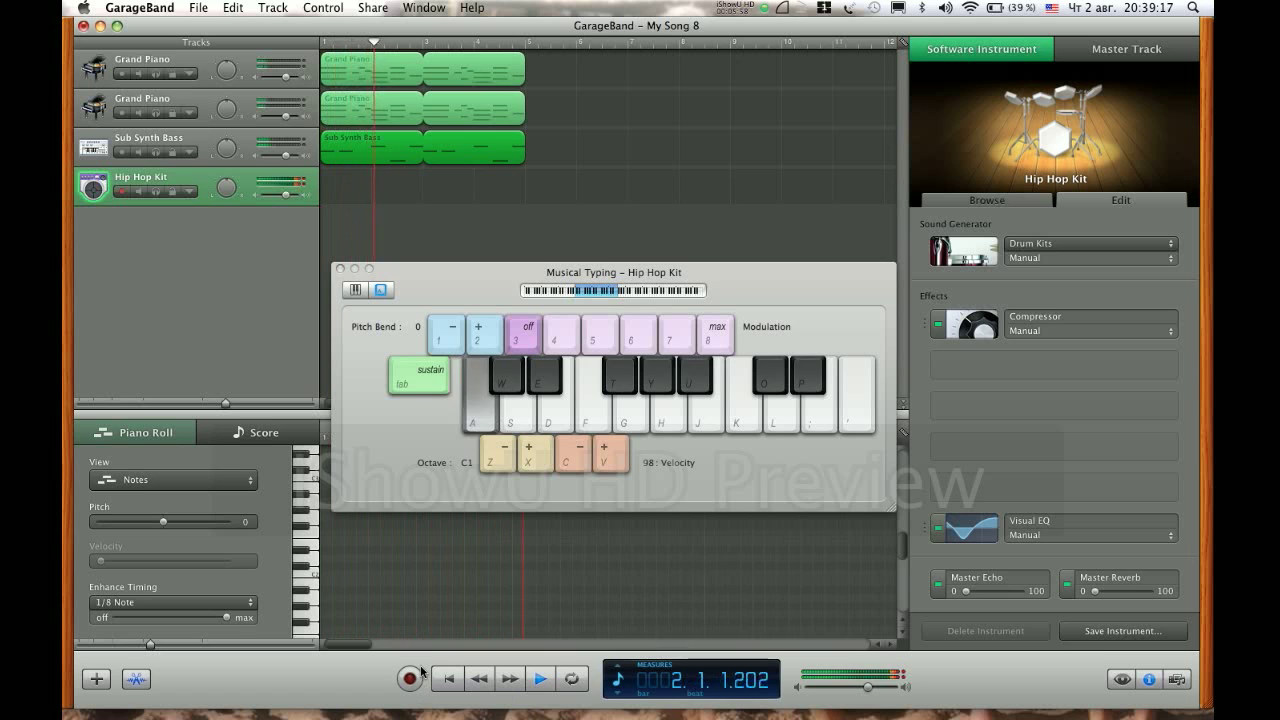
pyautogui.press('a')
pyautogui.press('a')
pyautogui.press('s')
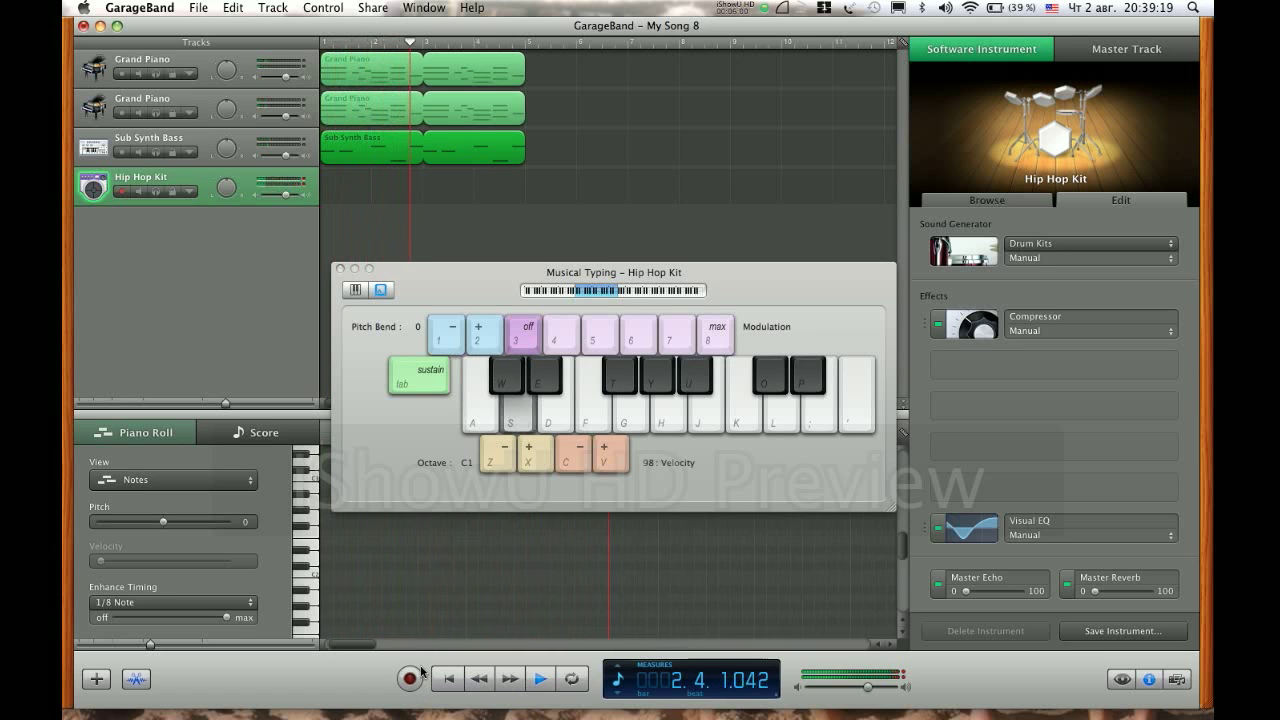
pyautogui.press('a')
pyautogui.press('s')
pyautogui.press('a')
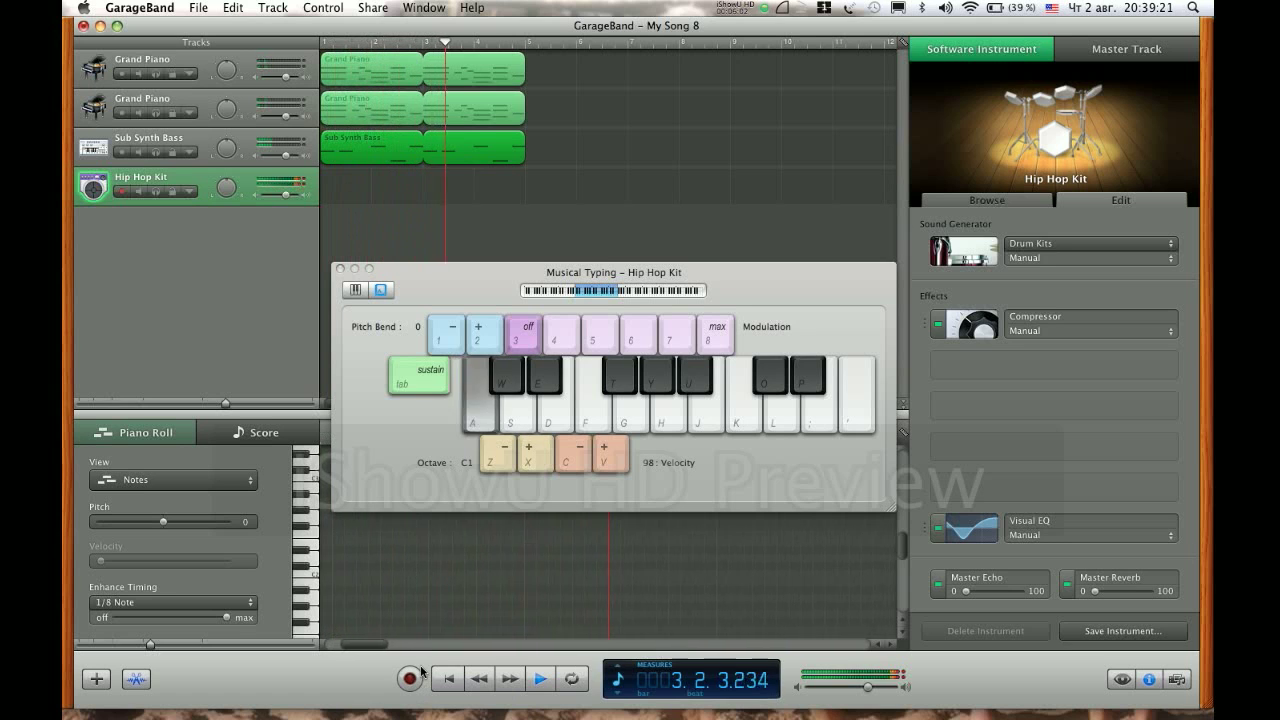
pyautogui.press('a')
pyautogui.press('s')
pyautogui.press('a')
pyautogui.press('space')
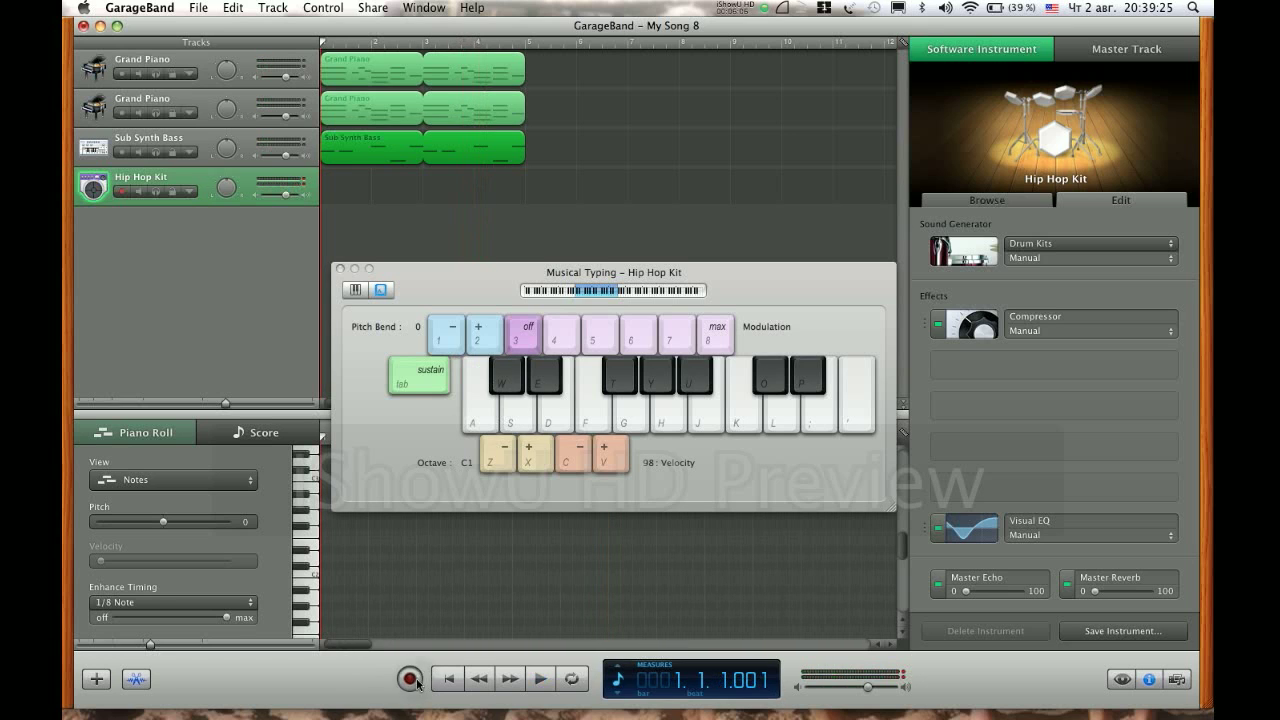
pyautogui.click(418, 684)
pyautogui.press('a')
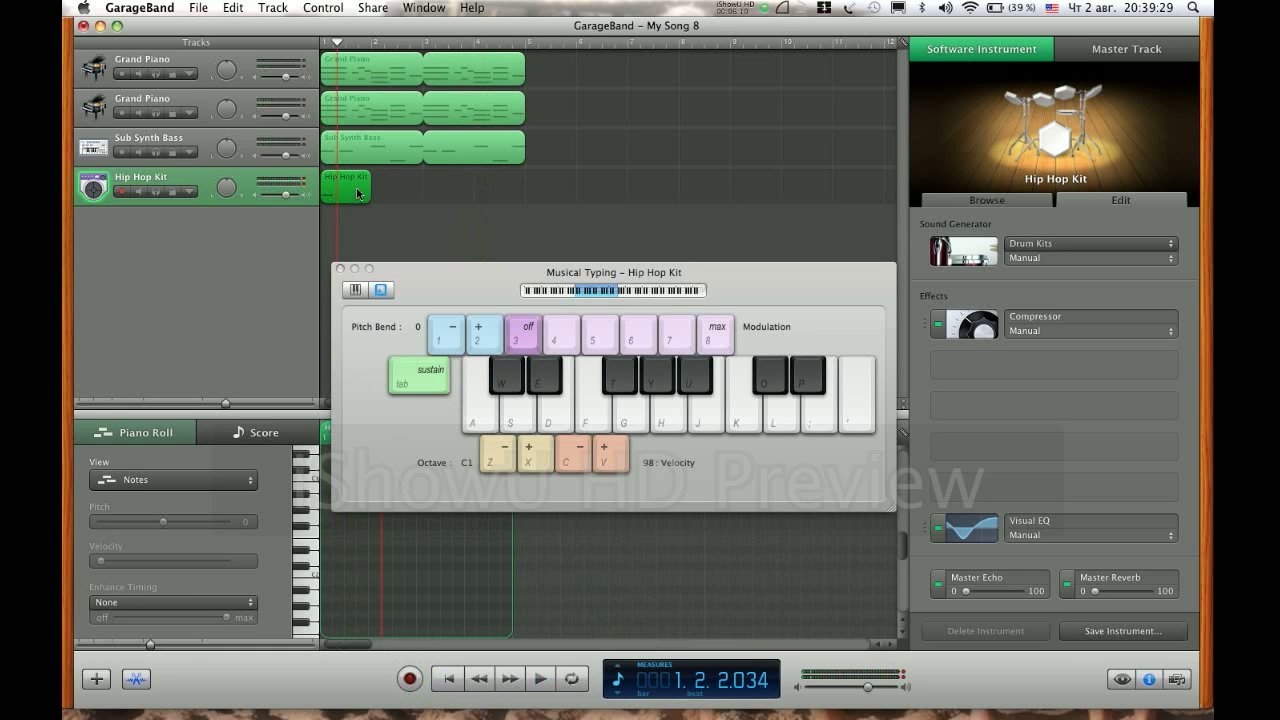
pyautogui.press('Delete')
pyautogui.press('Return')
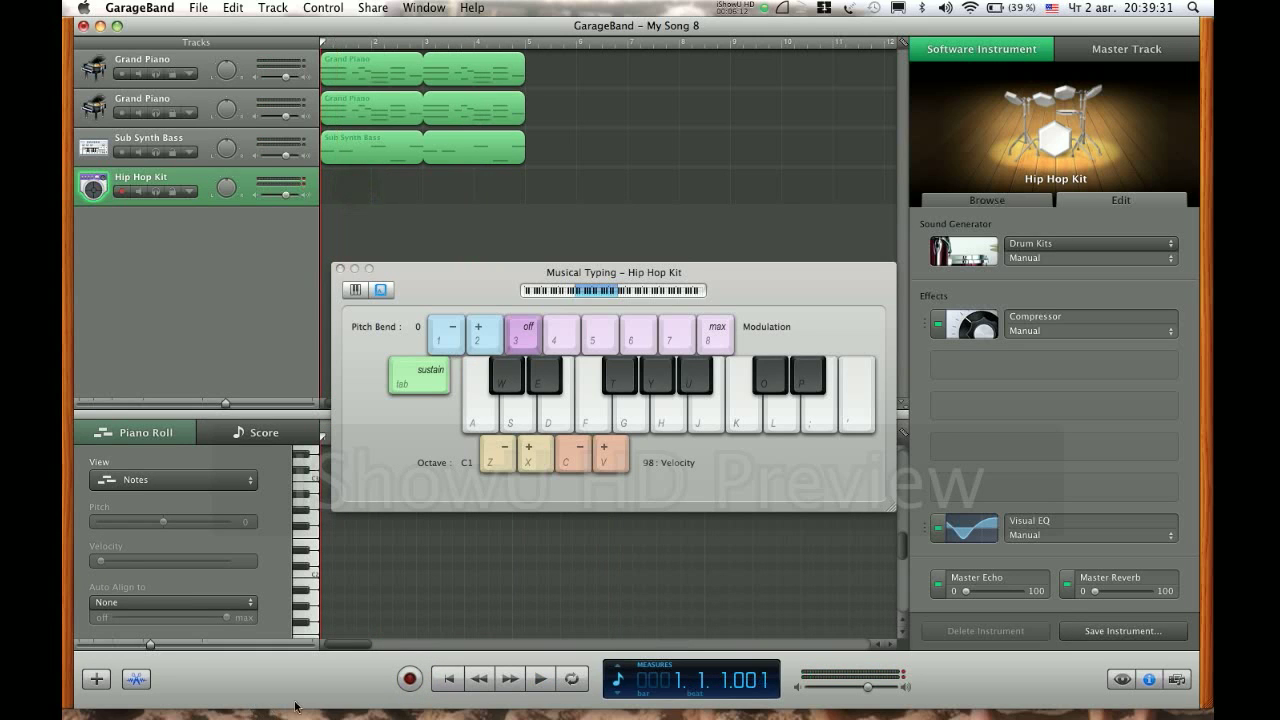
# Try recording a kick-and-snare take over bars 3 and 4, delete the take and return to the song start.
pyautogui.click(411, 682)
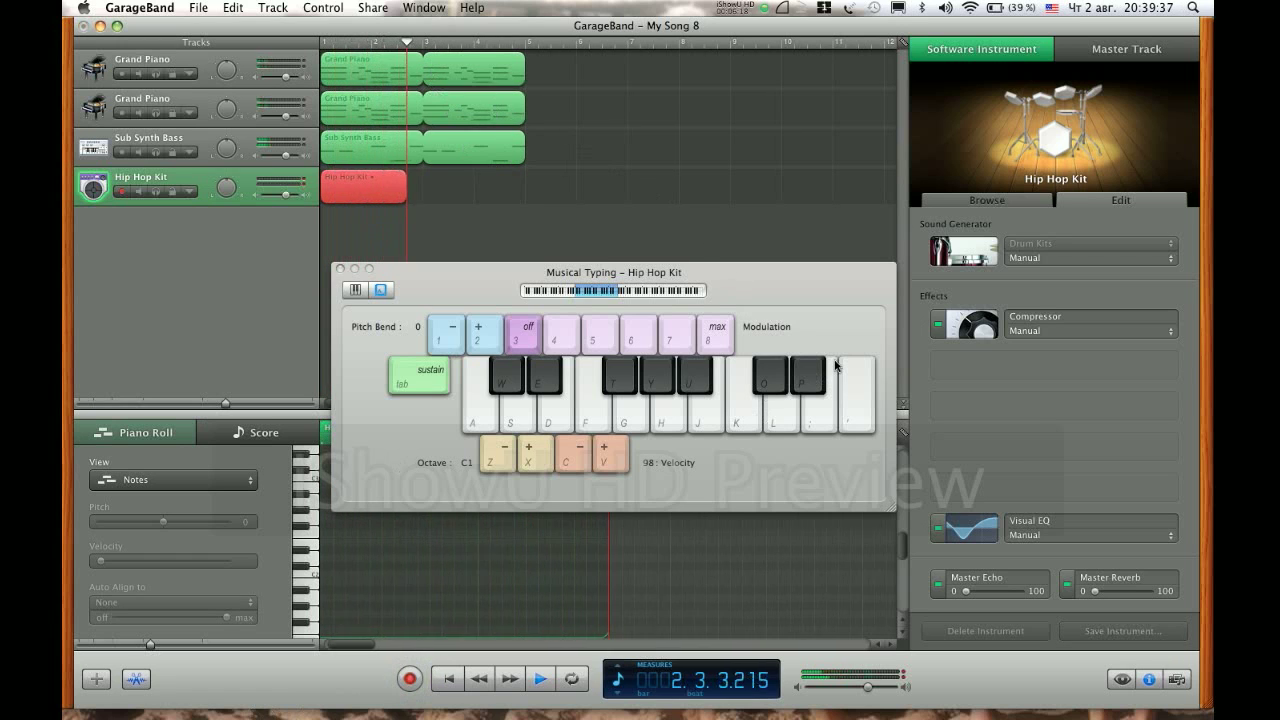
pyautogui.press('a')
pyautogui.press('a')
pyautogui.press('a')
pyautogui.press('s')
pyautogui.press('a')
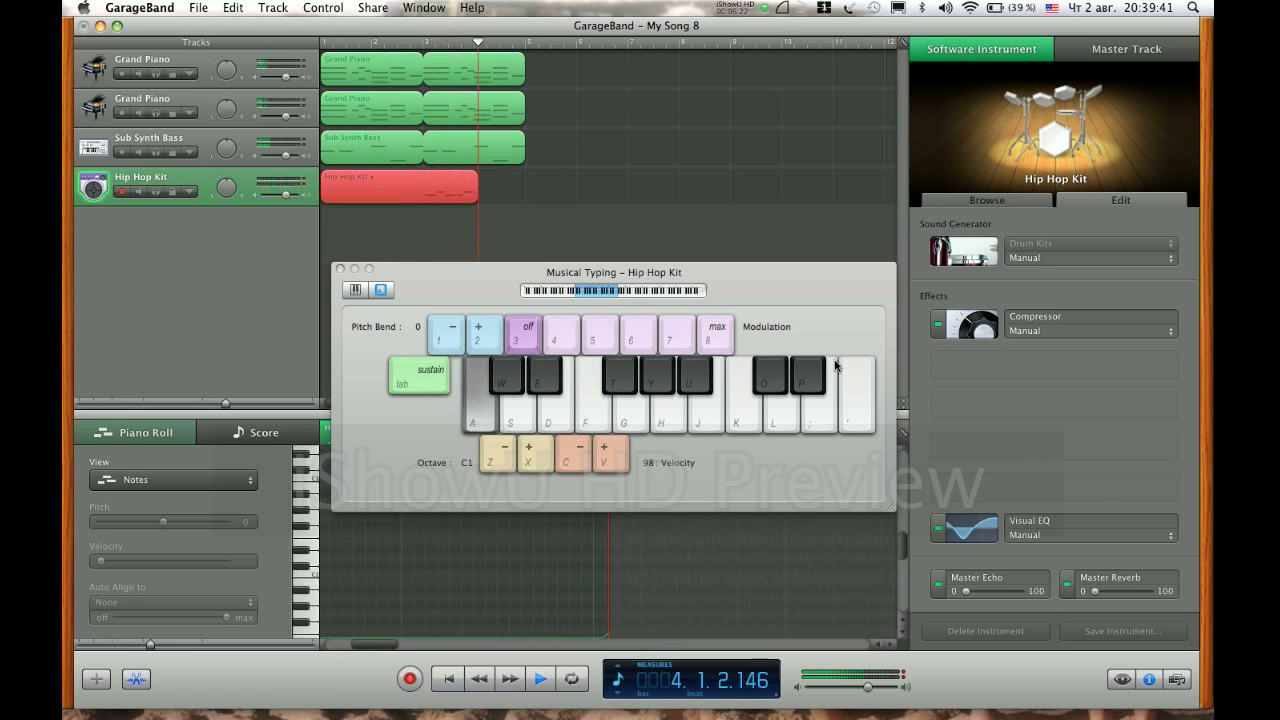
pyautogui.press('s')
pyautogui.press('a')
pyautogui.press('space')
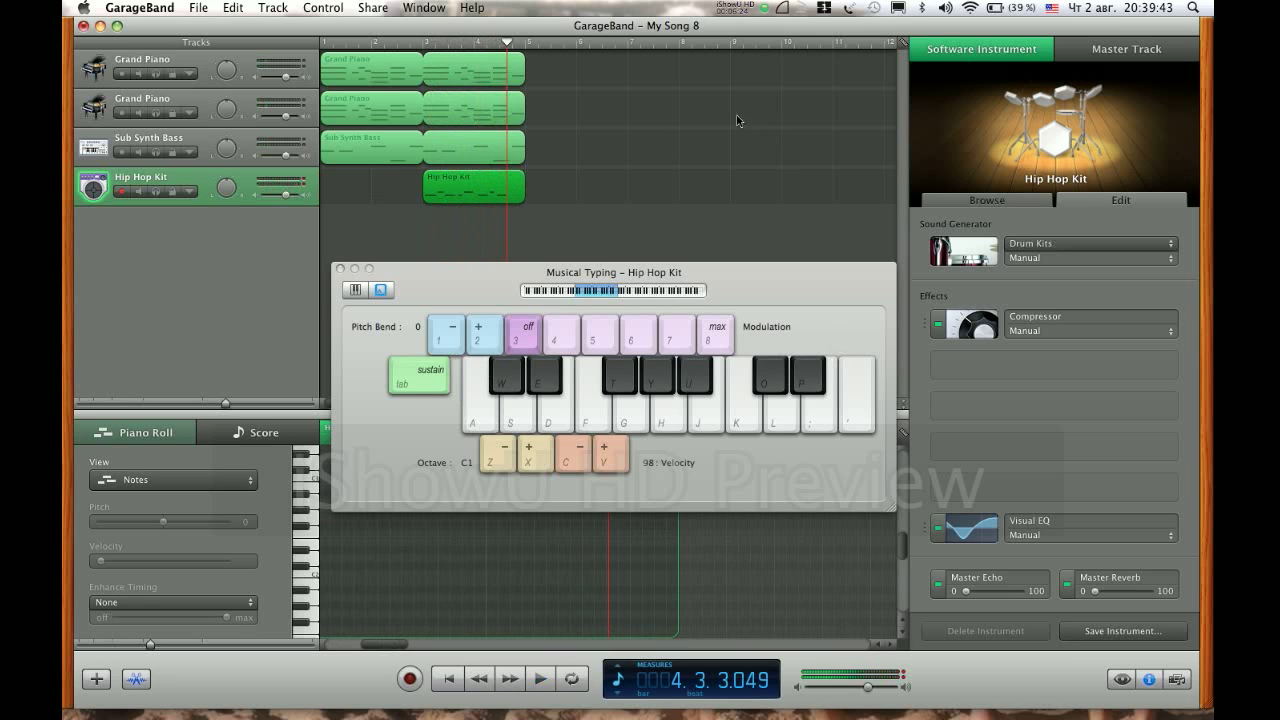
pyautogui.click(487, 197)
pyautogui.press('Delete')
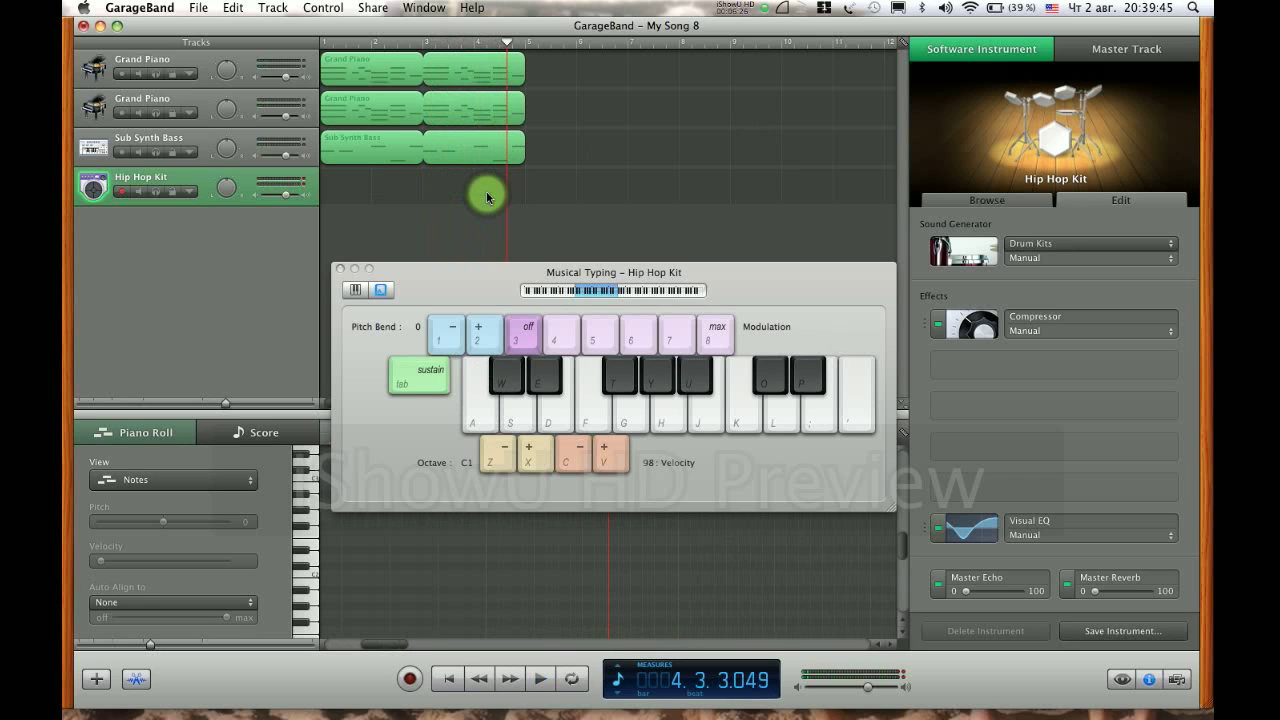
pyautogui.press('Return')
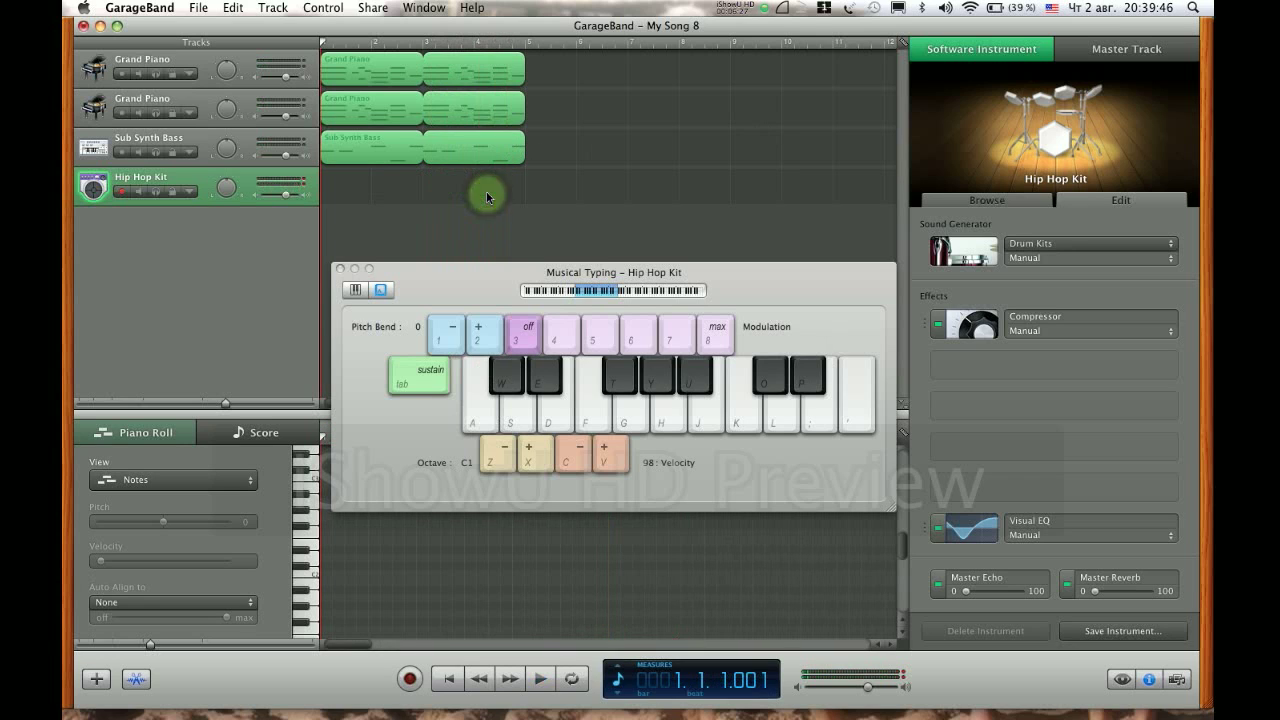
# Record a two-bar kick-and-snare pattern on the Hip Hop Kit track from bar 1.
pyautogui.click(411, 680)
pyautogui.press('a')
pyautogui.press('s')
pyautogui.press('a')
pyautogui.press('a')
pyautogui.press('s')
pyautogui.press('a')
pyautogui.press('s')
pyautogui.press('a')
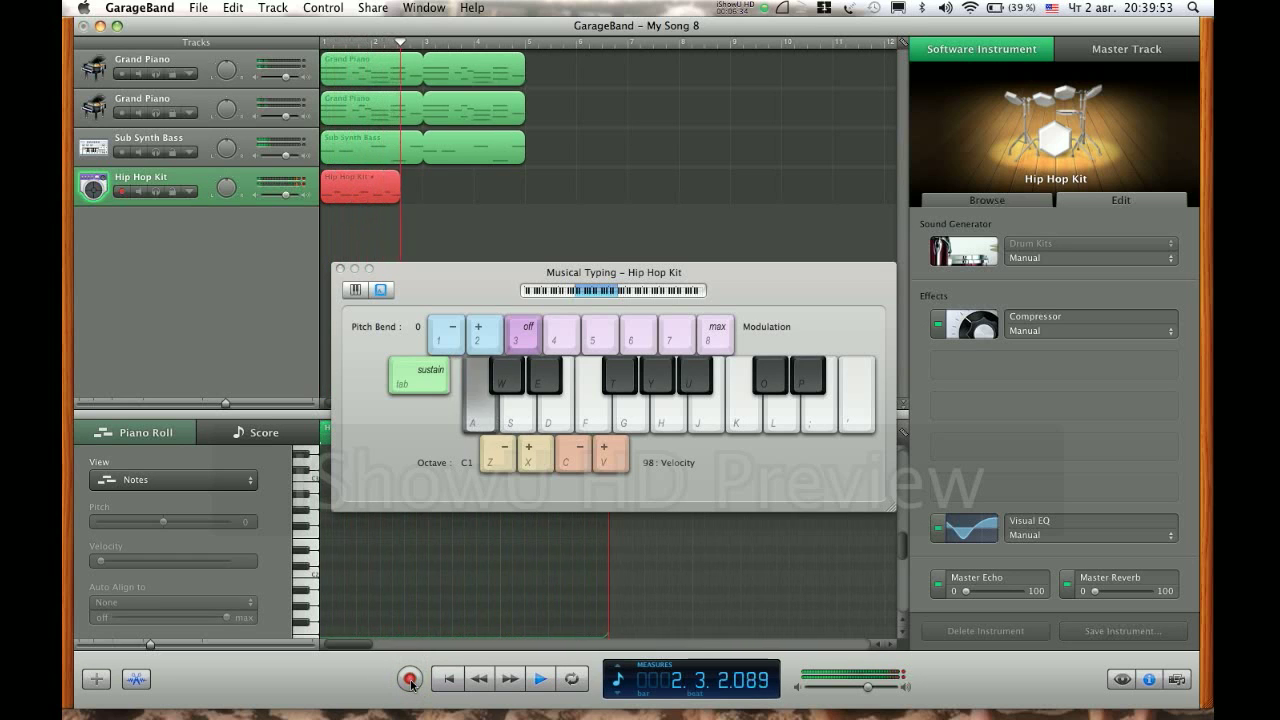
pyautogui.press('s')
pyautogui.press('space')
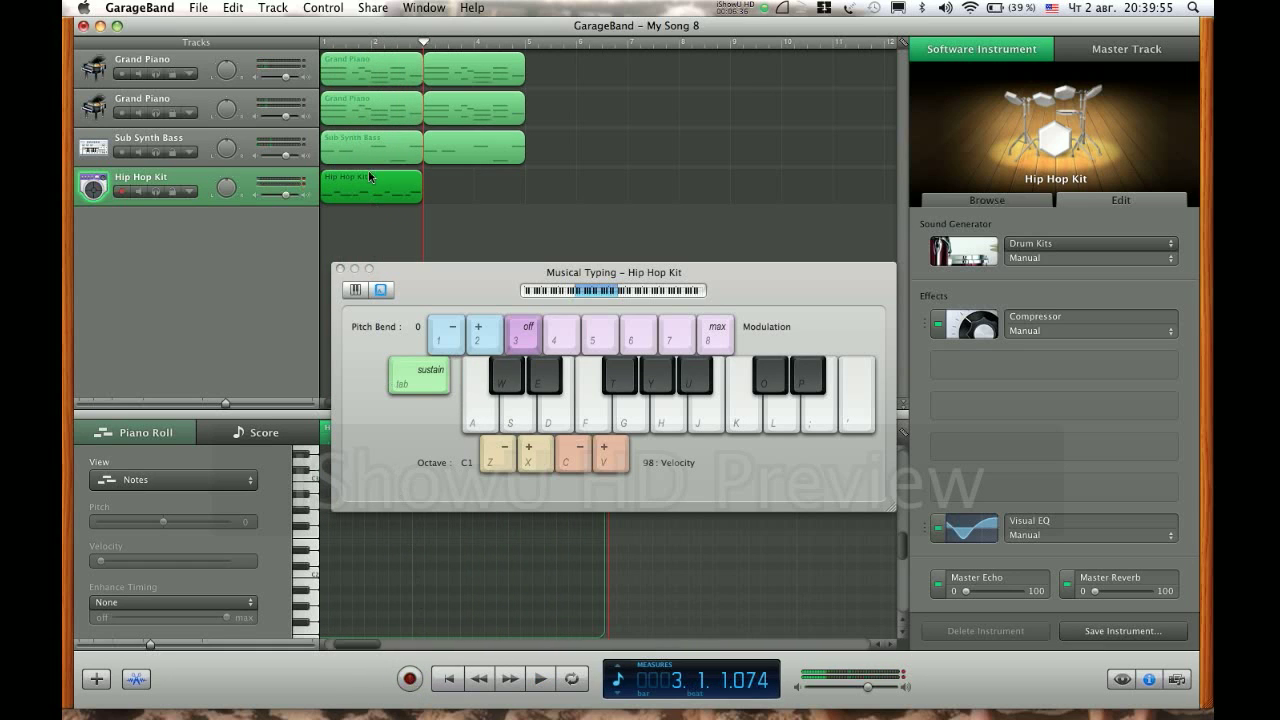
# Close Musical Typing and loop the Hip Hop Kit region up to bar 5.
pyautogui.click(340, 270)
pyautogui.moveTo(423, 176); pyautogui.dragTo(531, 190)
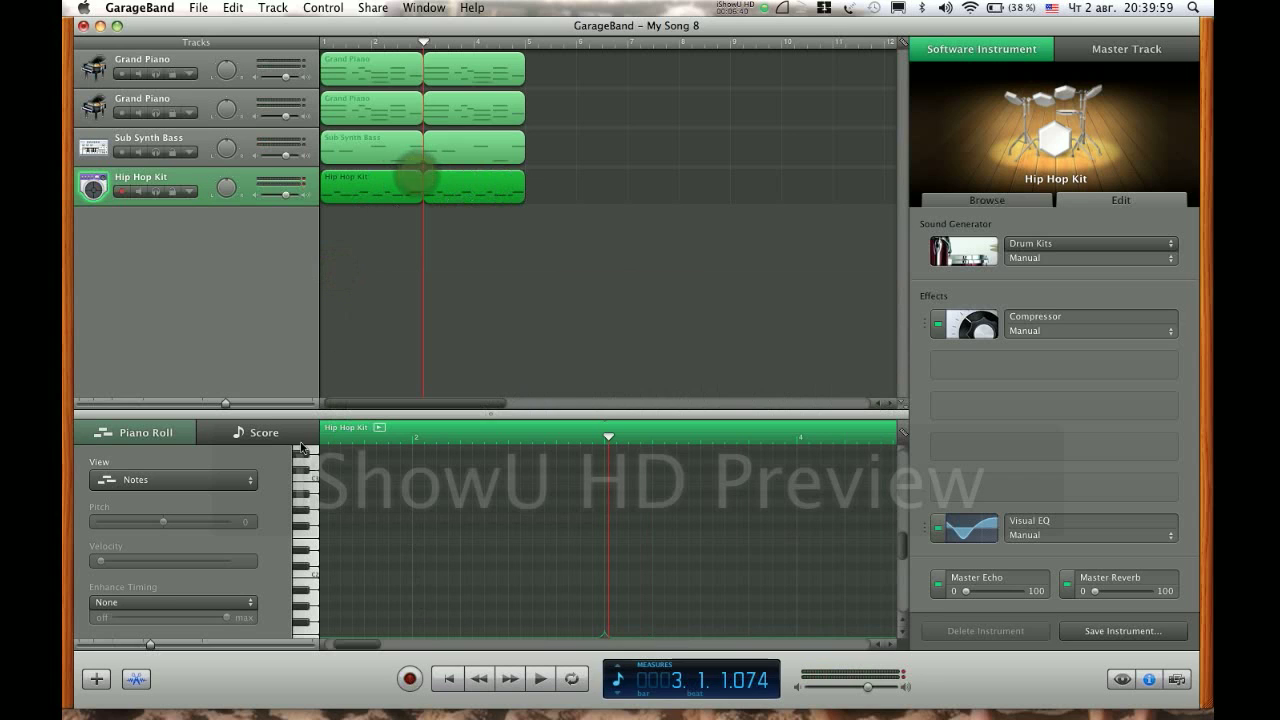
# Shift all notes of the drum region slightly earlier and align them to 1/8 Note.
pyautogui.moveTo(352, 642); pyautogui.dragTo(342, 642)
pyautogui.scroll(-5, 348, 622)
pyautogui.click(369, 580)
pyautogui.press('super+a')
pyautogui.moveTo(355, 540); pyautogui.dragTo(348, 541)
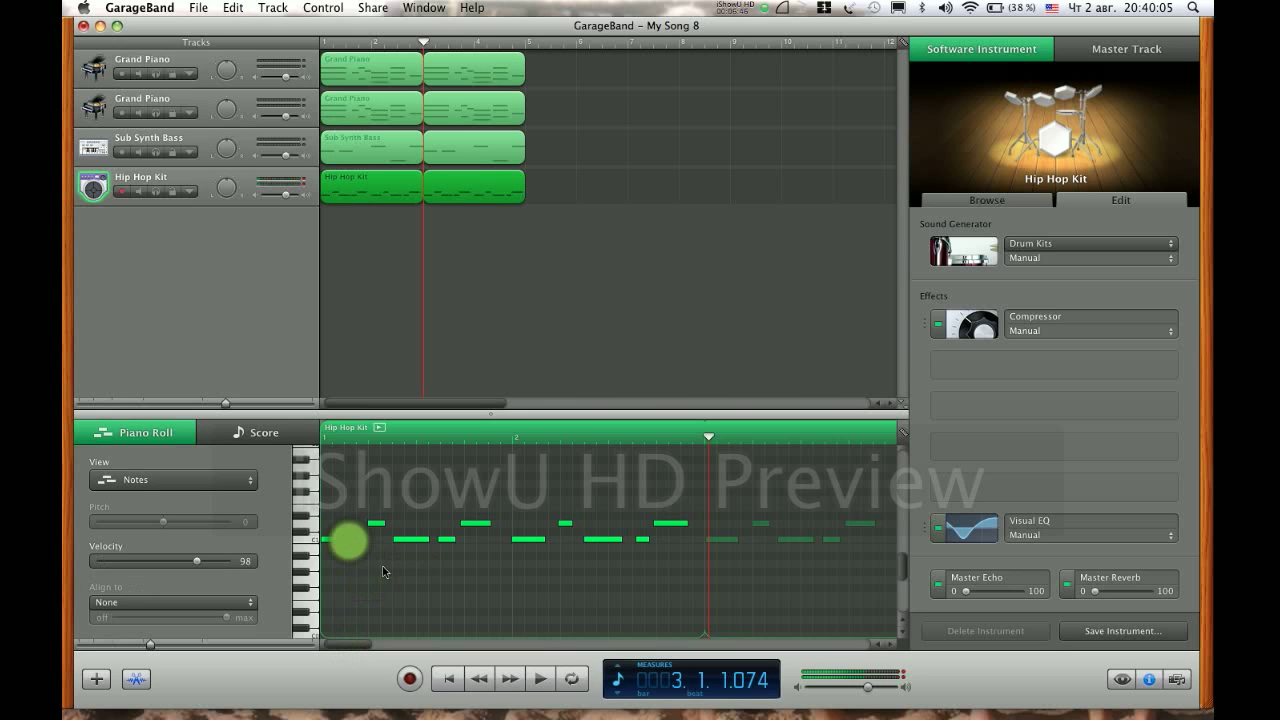
pyautogui.click(222, 598)
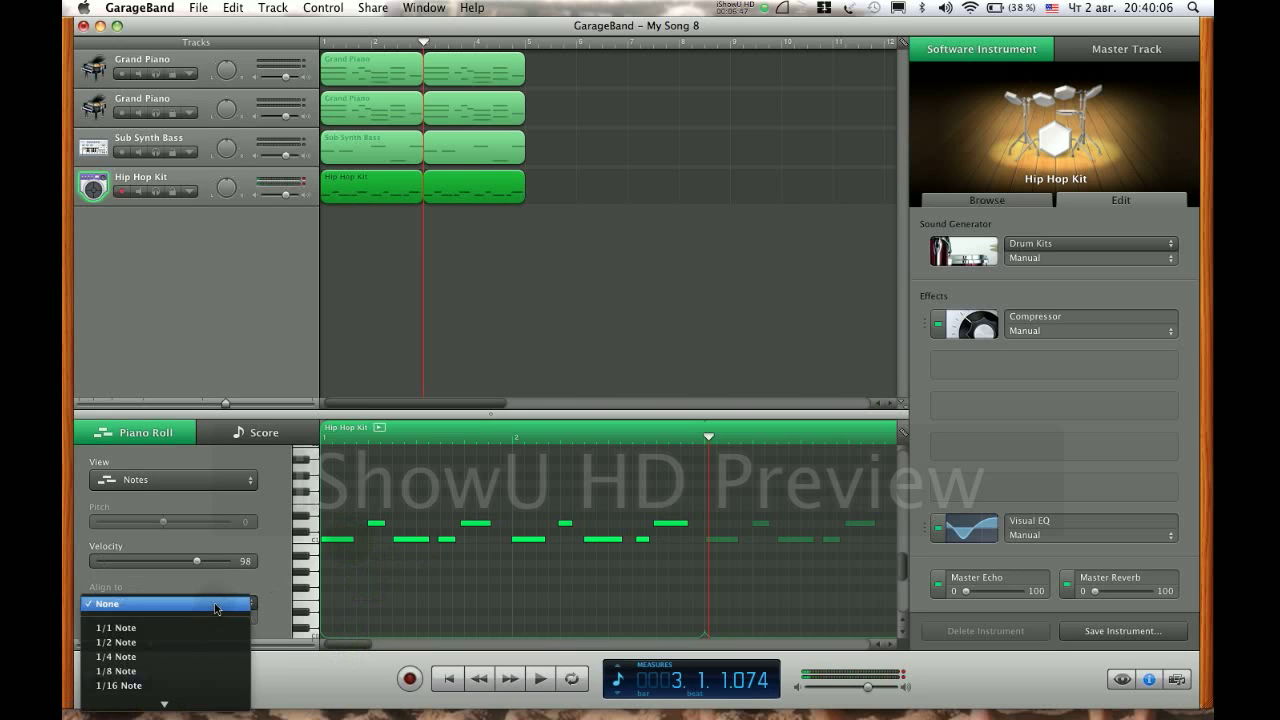
pyautogui.click(197, 677)
pyautogui.click(465, 498)
# Play the arrangement with the drums from the start to check it, and return to the beginning.
pyautogui.press('Return')
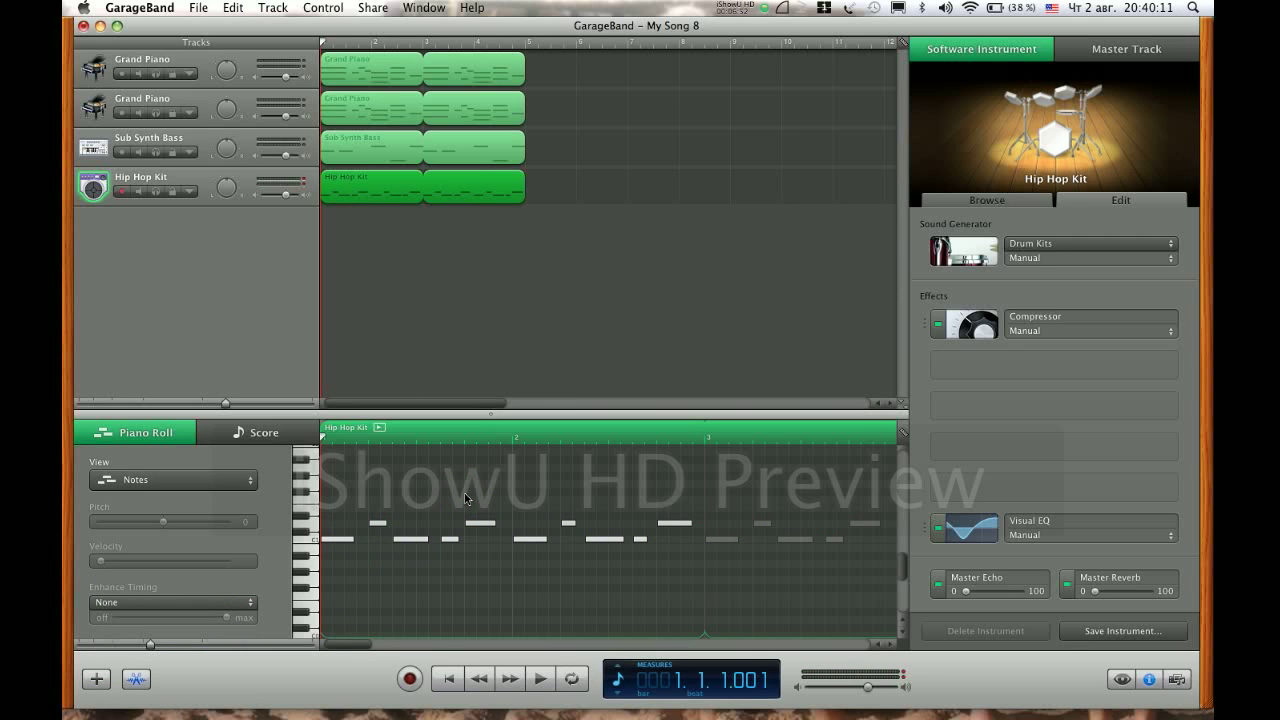
pyautogui.press('space')
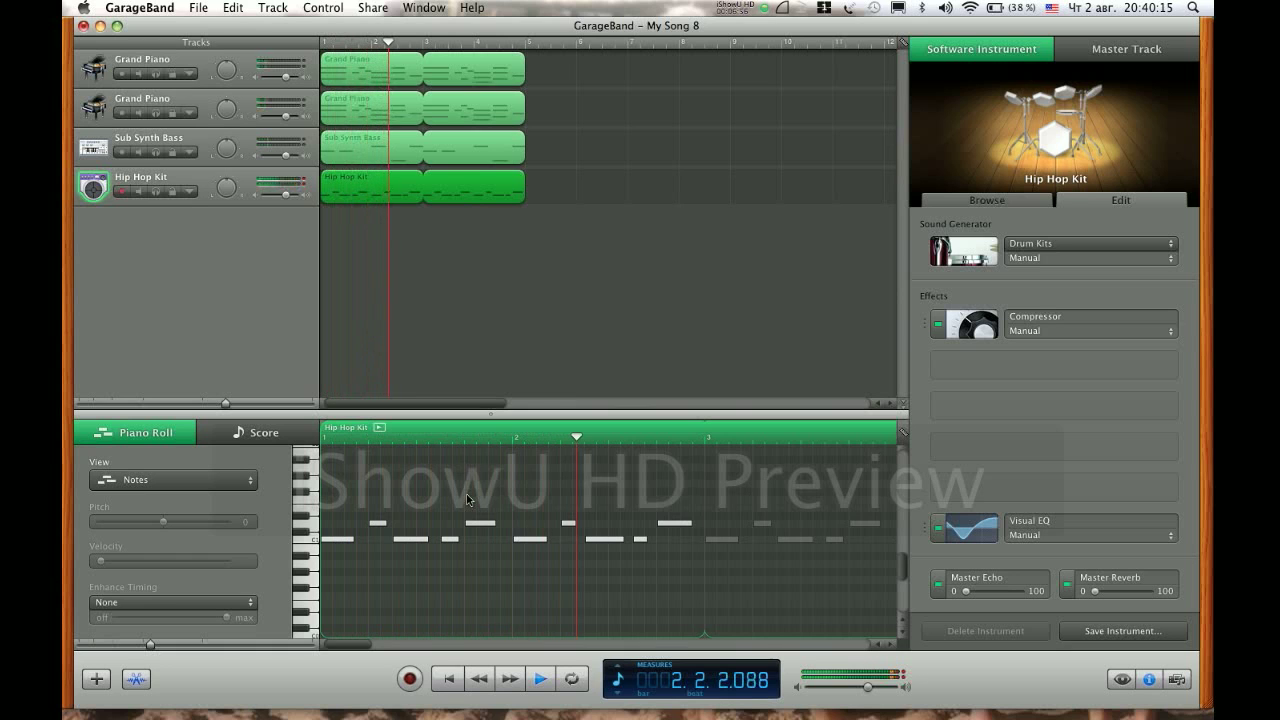
pyautogui.press('space')
pyautogui.press('Return')
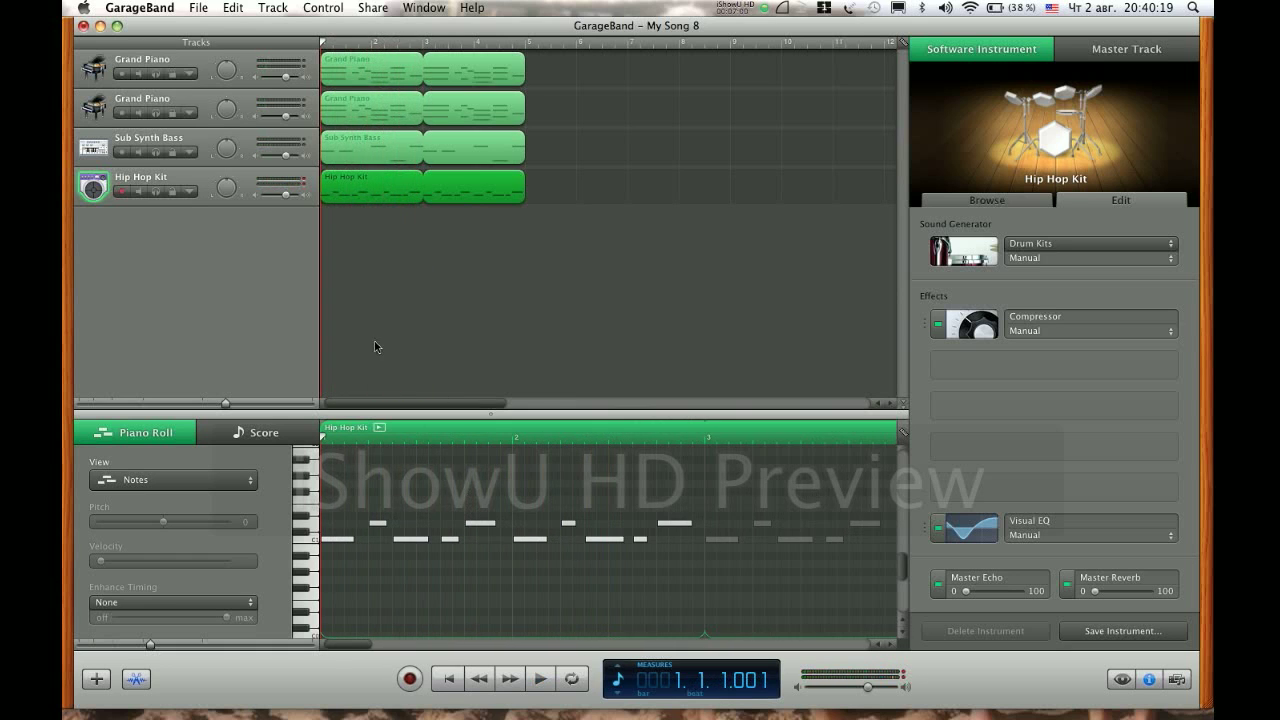
# Duplicate the Hip Hop Kit track to get an empty second drum track.
pyautogui.click(197, 183)
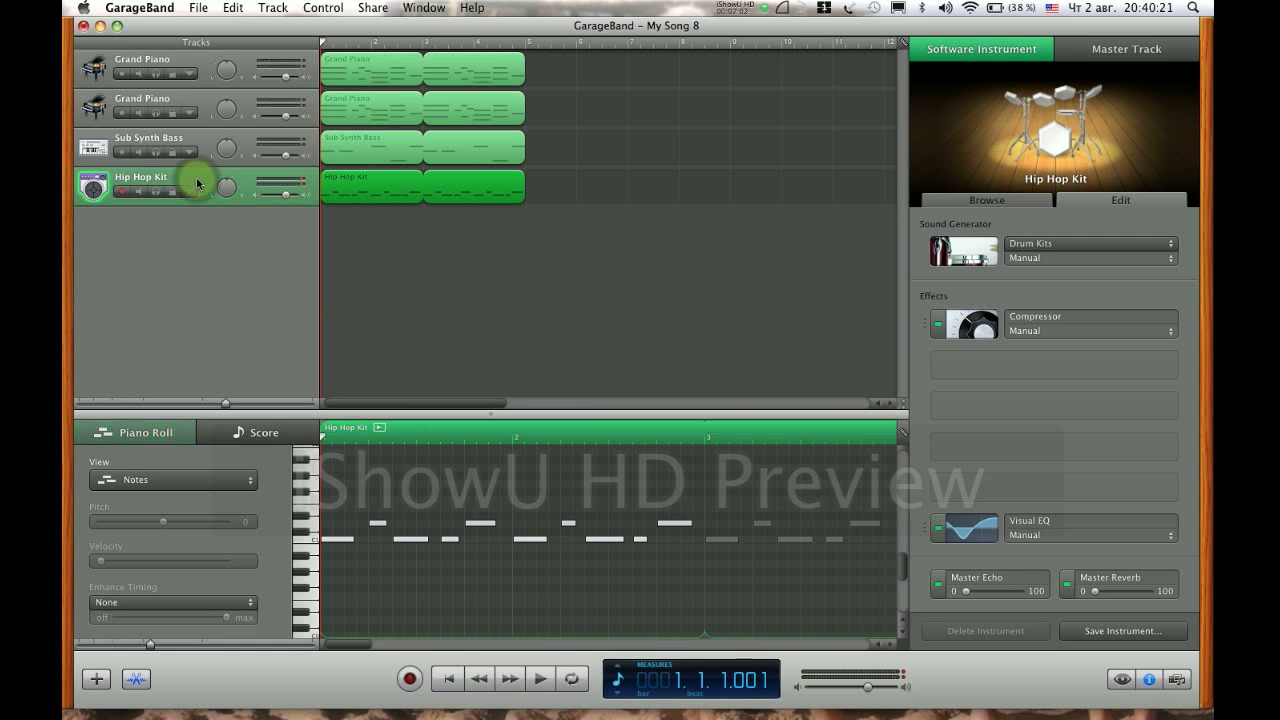
pyautogui.press('super+d')
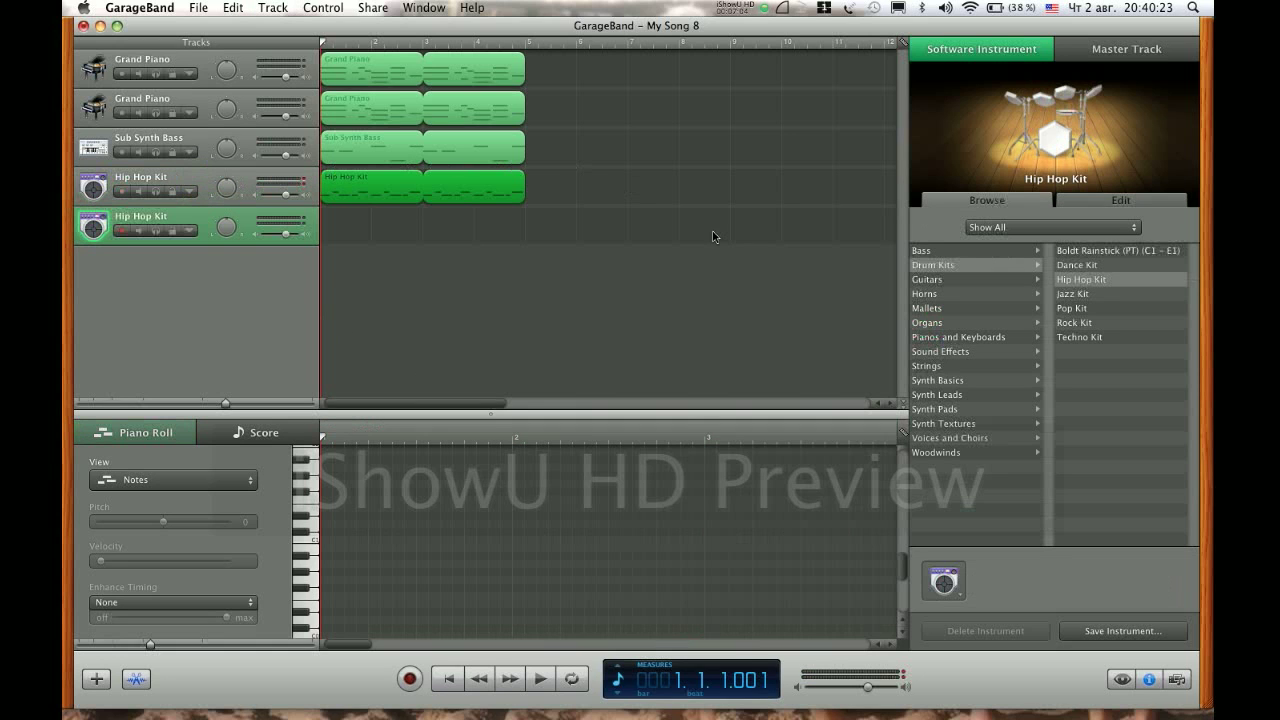
# Change the empty track's instrument to the Clean Electric guitar and open Musical Typing set to octave C4.
pyautogui.click(967, 282)
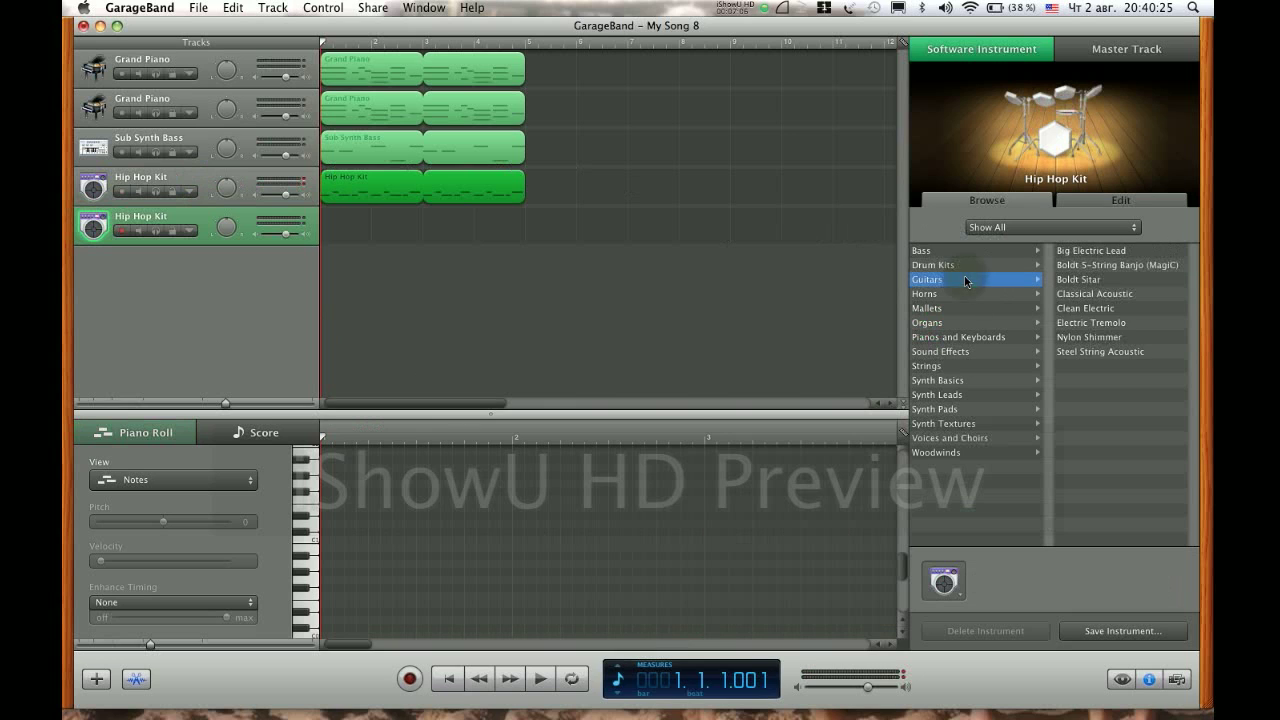
pyautogui.click(1106, 313)
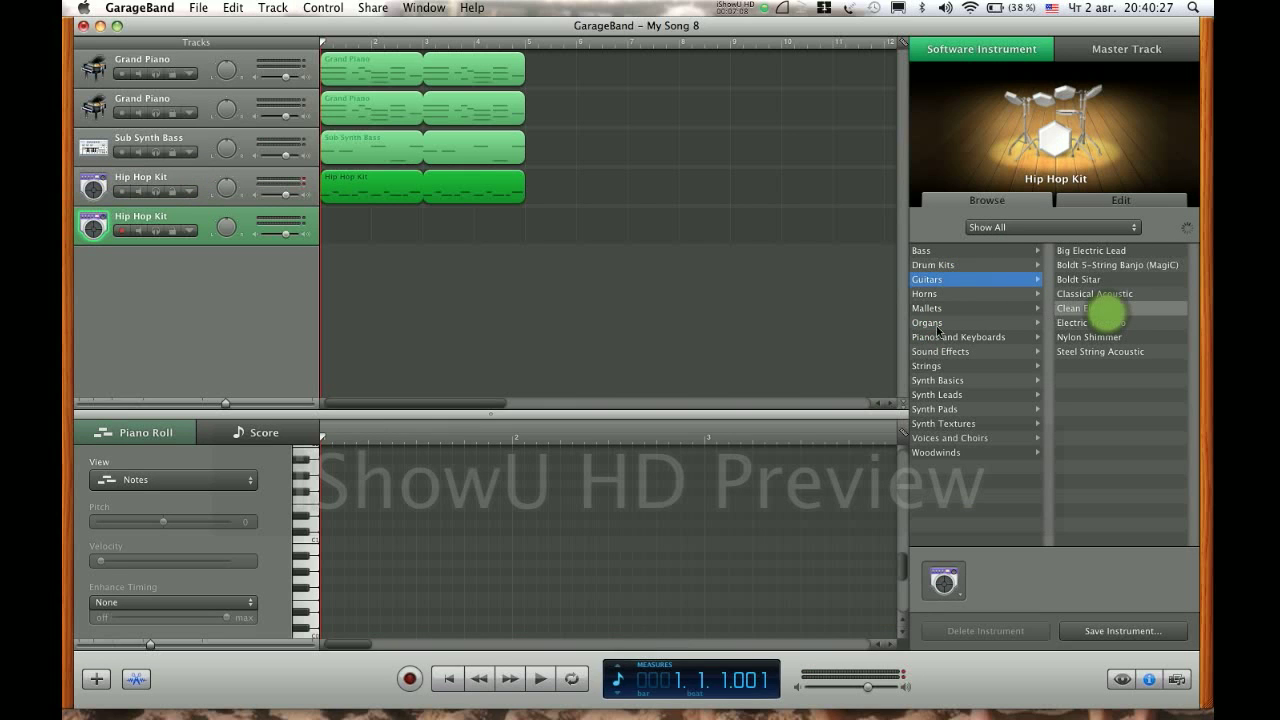
pyautogui.press('super+shift+k')
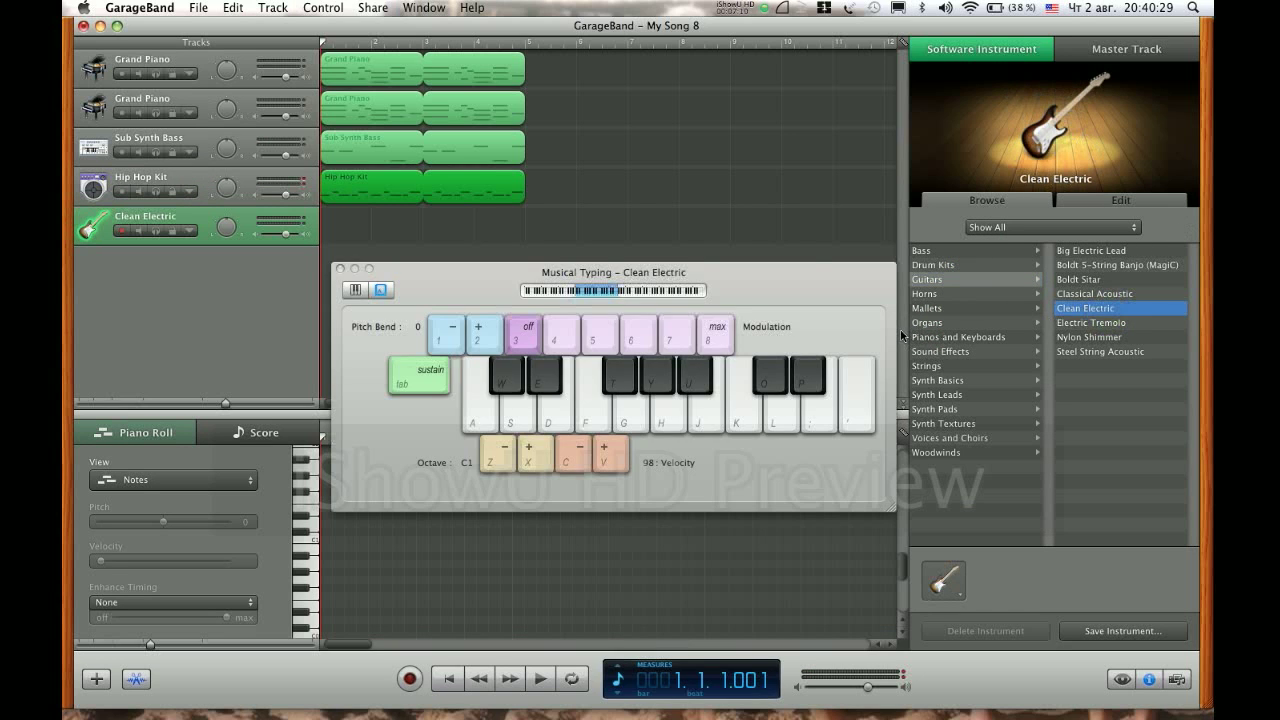
pyautogui.click(652, 293)
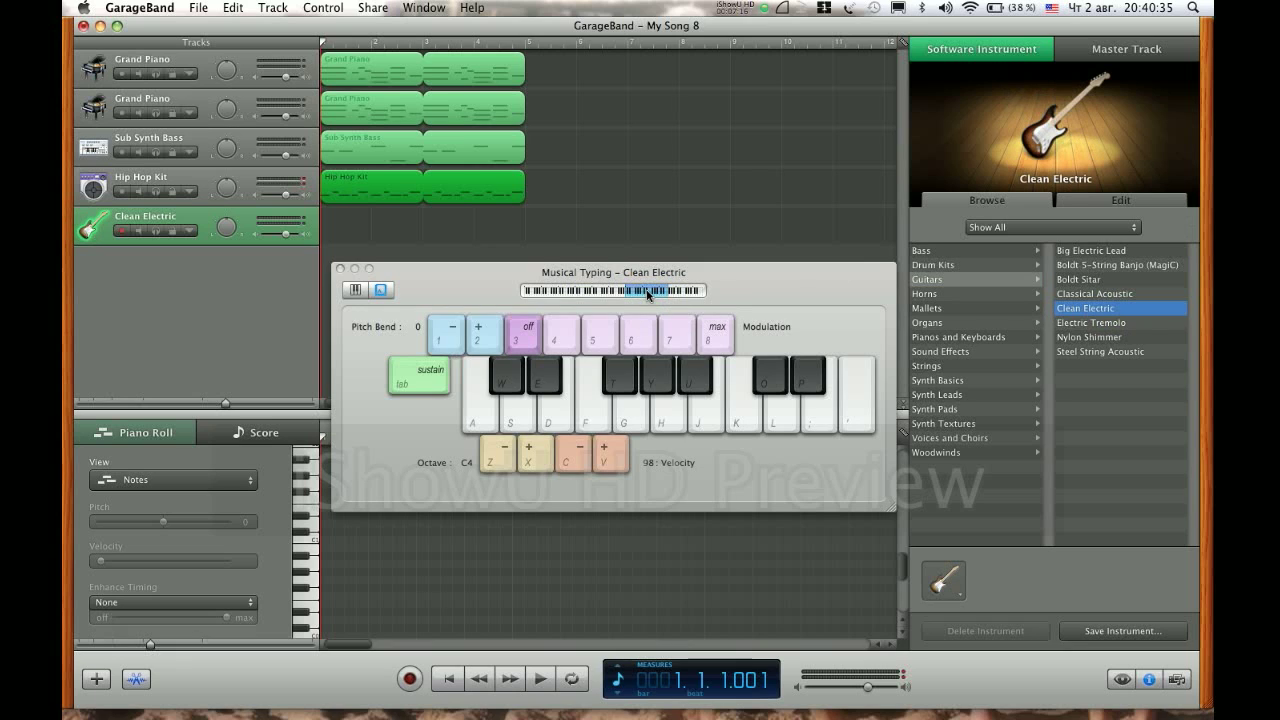
# Try out a short melody with the Clean Electric guitar before recording.
pyautogui.press('f')
pyautogui.press('h')
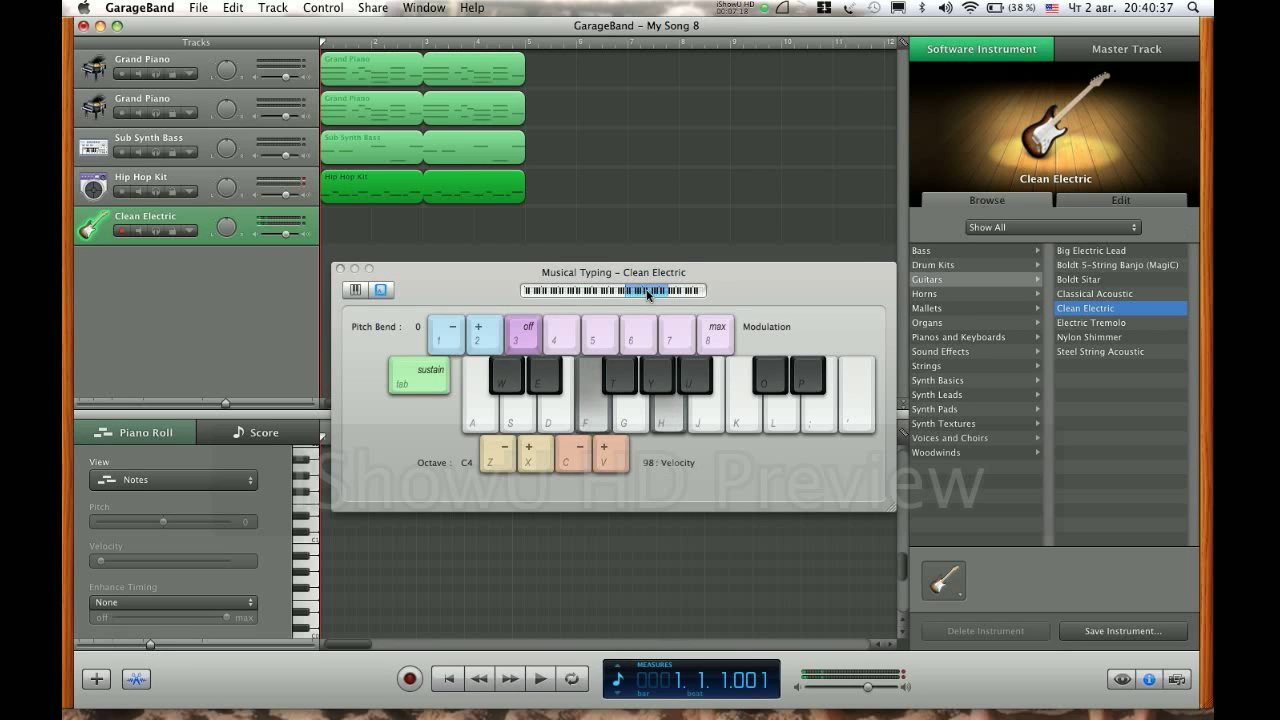
pyautogui.press('g')
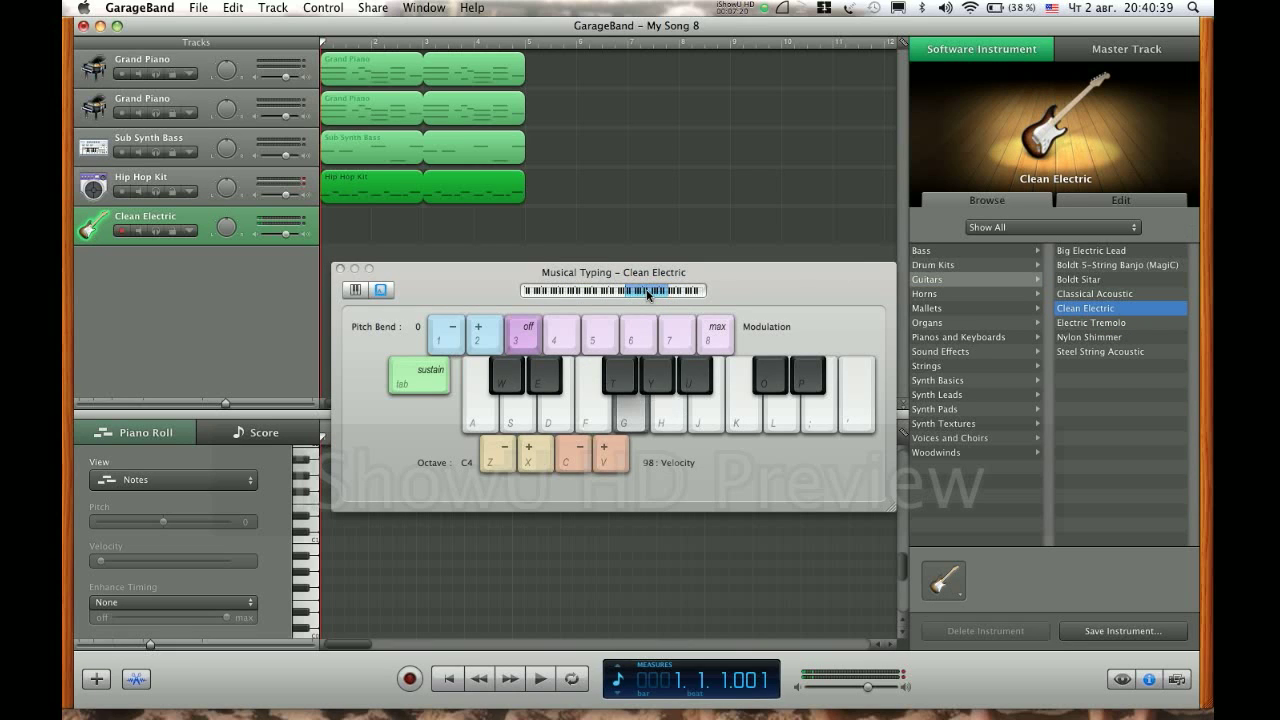
pyautogui.press('f')
pyautogui.press('a')
pyautogui.press('d')
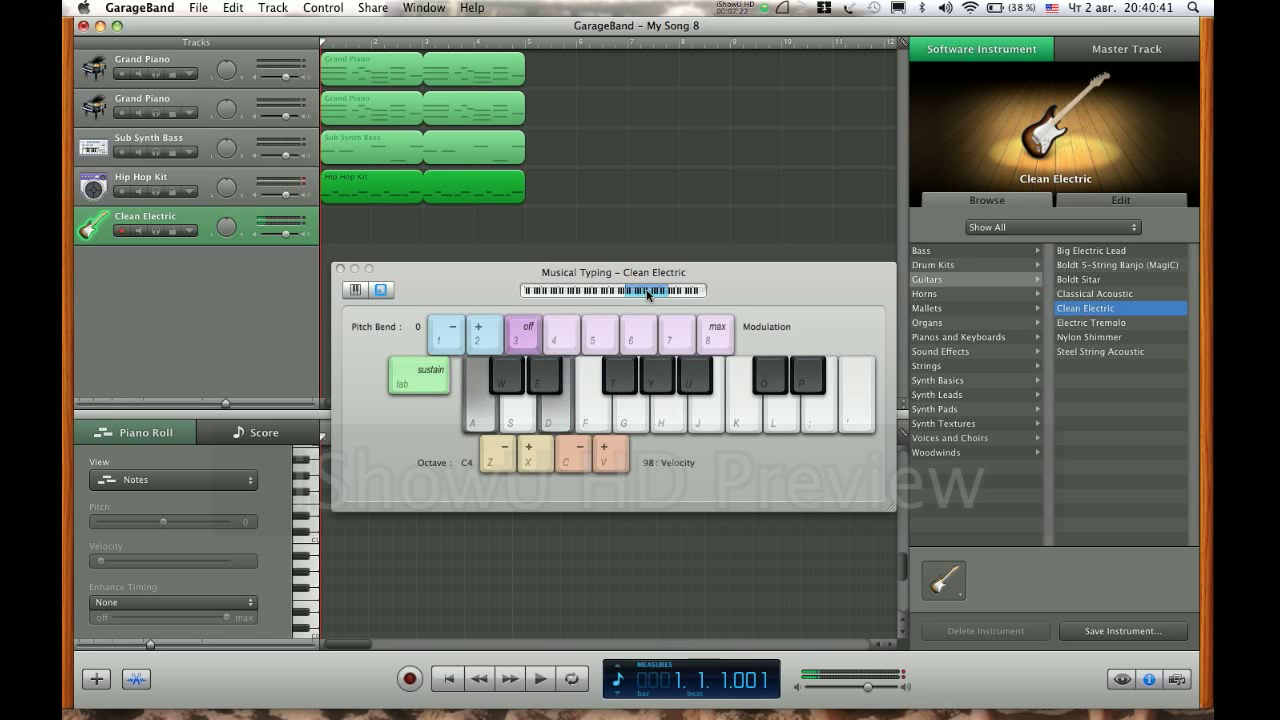
pyautogui.press('f')
pyautogui.press('g')
pyautogui.press('g')
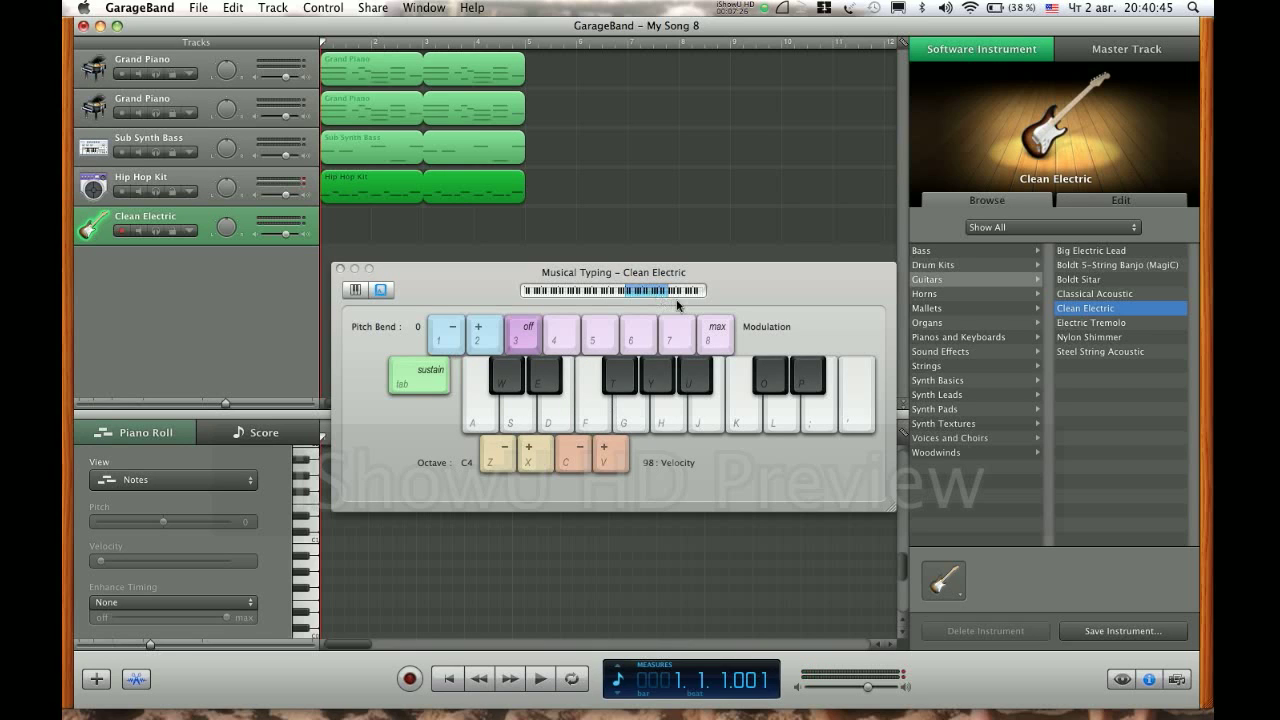
# Record a Clean Electric guitar melody from the start through bars 1 and 2 using F, G, A and D on Musical Typing.
pyautogui.click(411, 684)
pyautogui.press('f')
pyautogui.press('g')
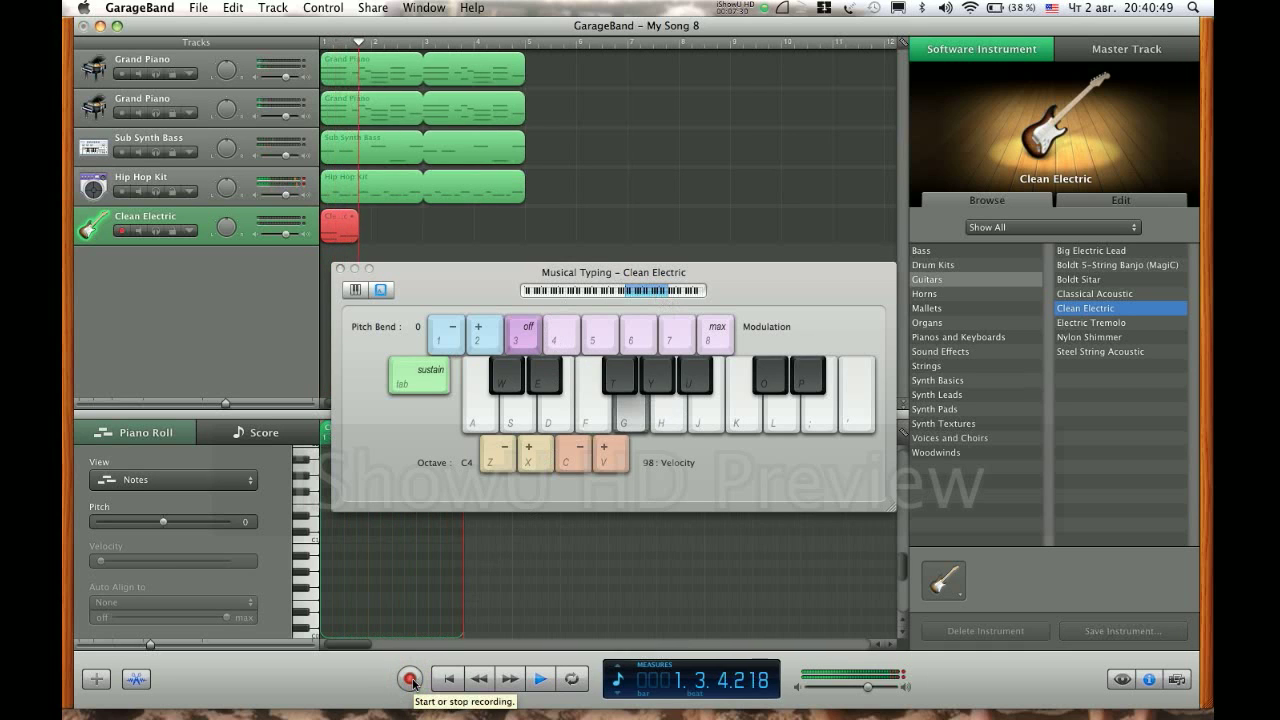
pyautogui.press('g')
pyautogui.press('a')
pyautogui.press('d')
pyautogui.press('f')
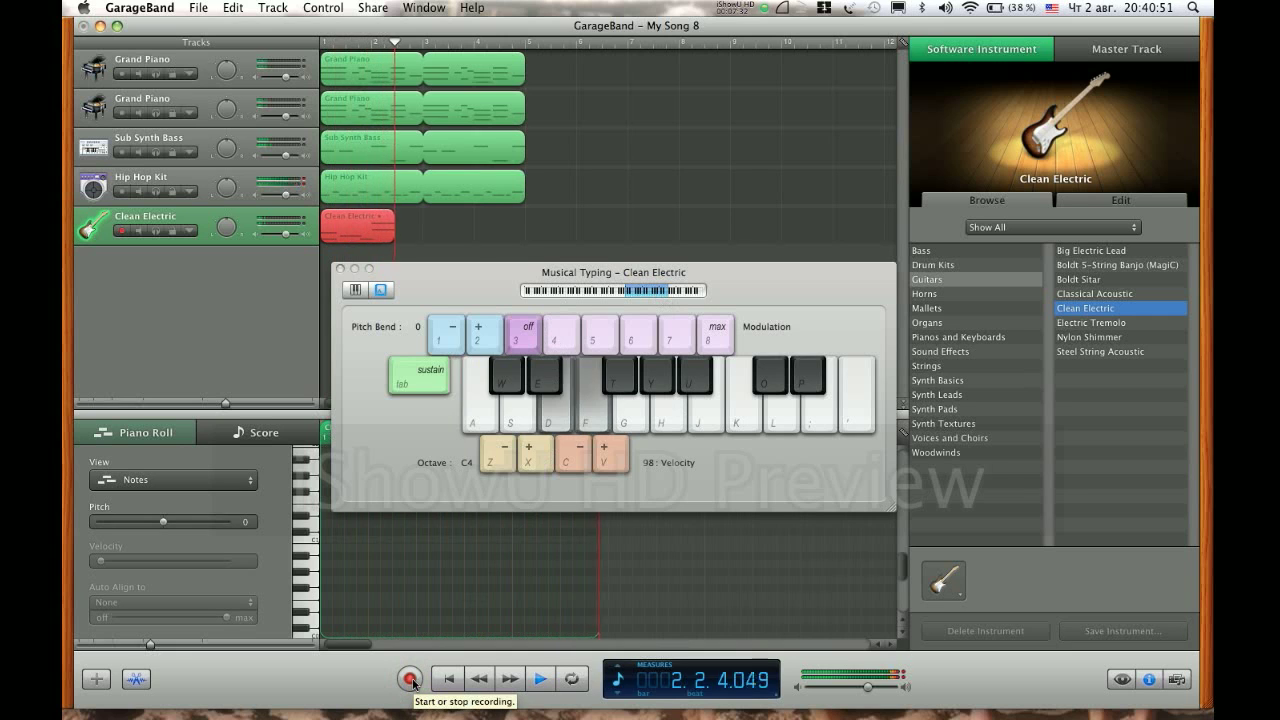
pyautogui.click(411, 684)
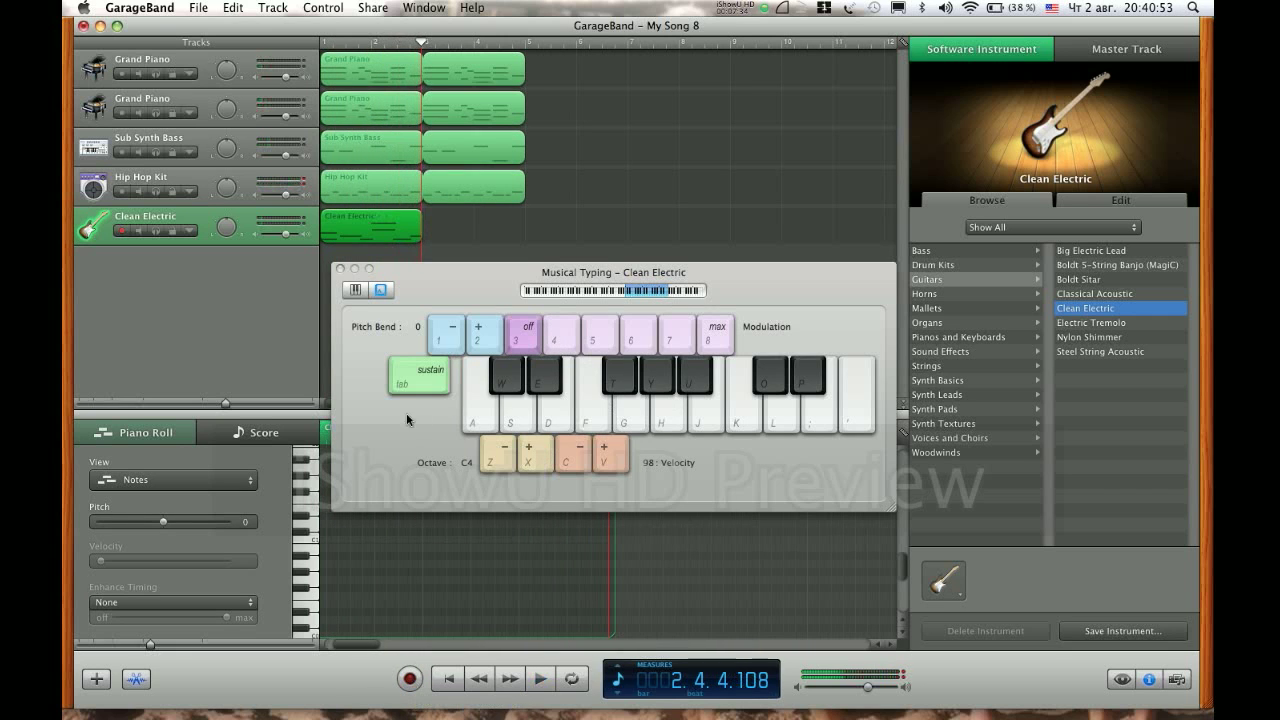
# Close Musical Typing and align all notes of the Clean Electric region to 1/8 Note.
pyautogui.click(340, 269)
pyautogui.doubleClick(350, 220)
pyautogui.doubleClick(352, 224)
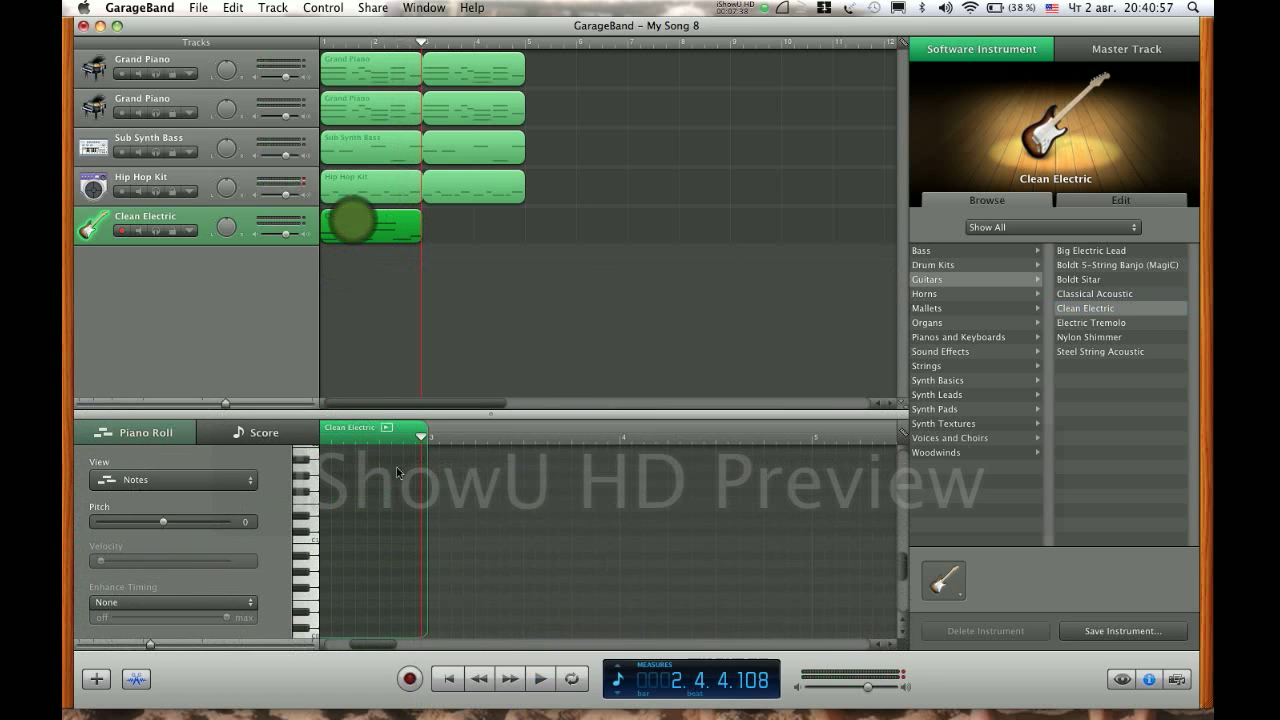
pyautogui.click(372, 650)
pyautogui.scroll(10, 375, 572)
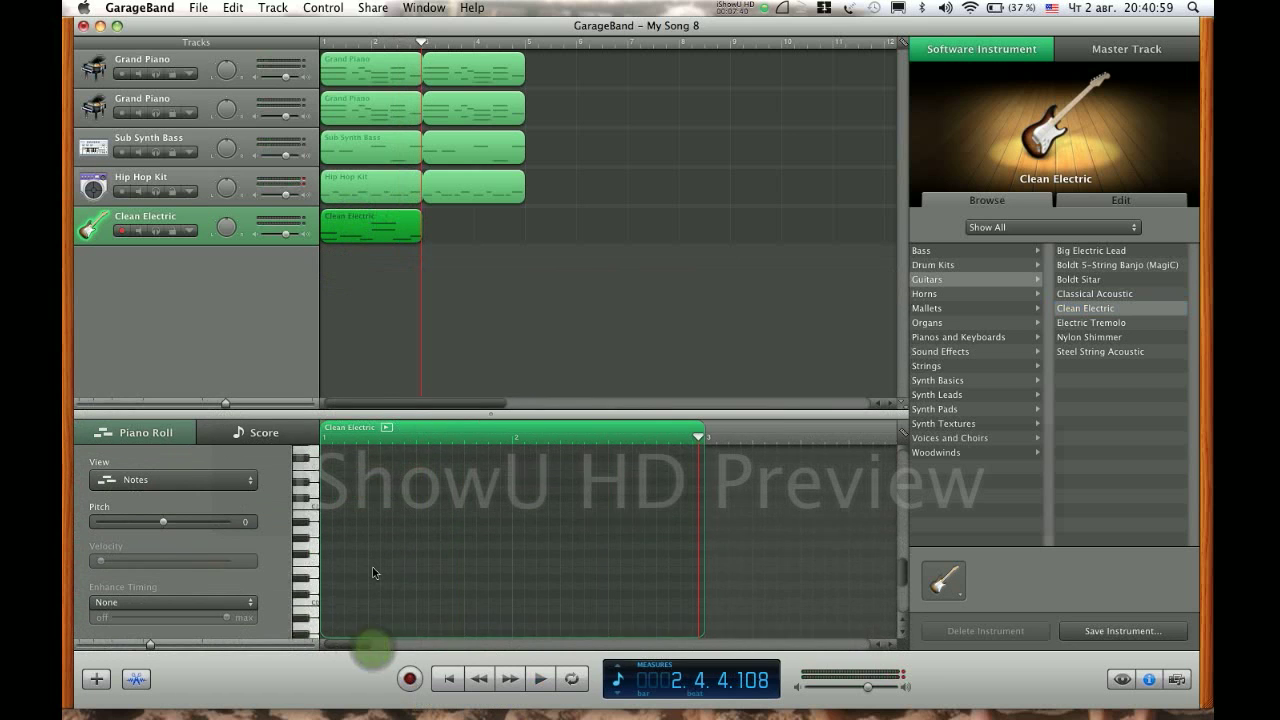
pyautogui.scroll(3, 377, 574)
pyautogui.click(399, 507)
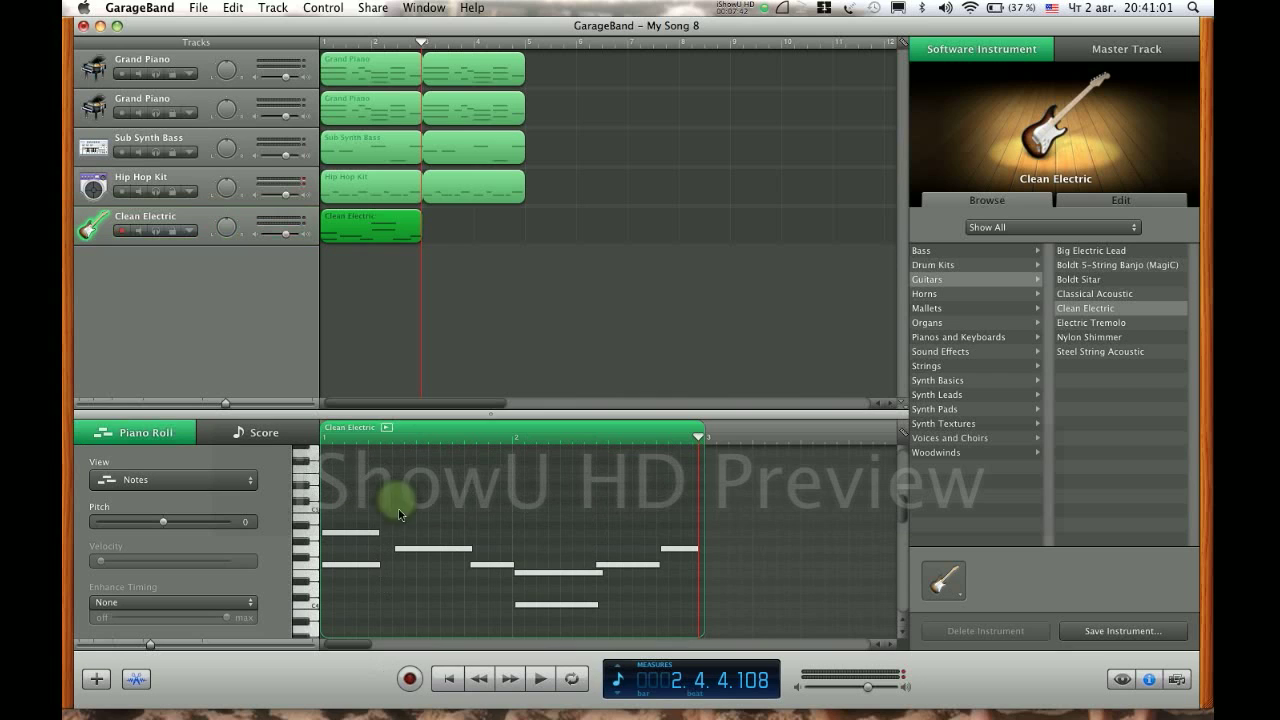
pyautogui.press('super+a')
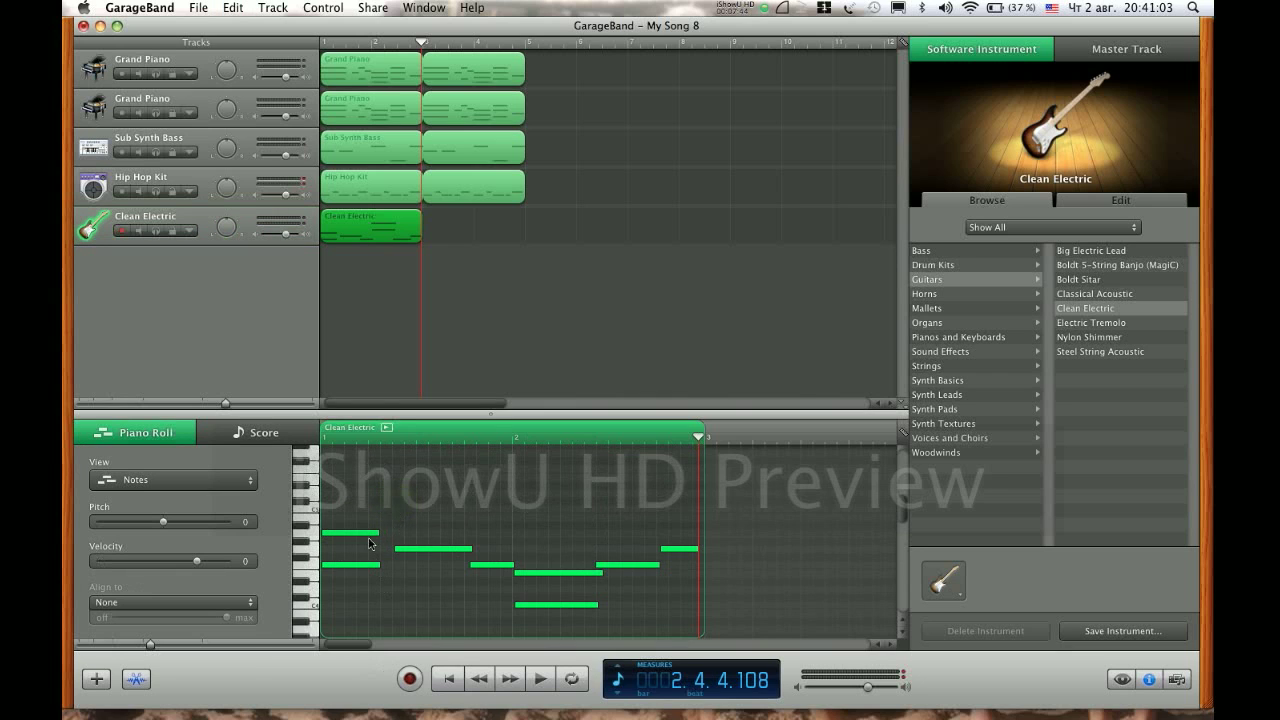
pyautogui.click(235, 601)
pyautogui.click(187, 674)
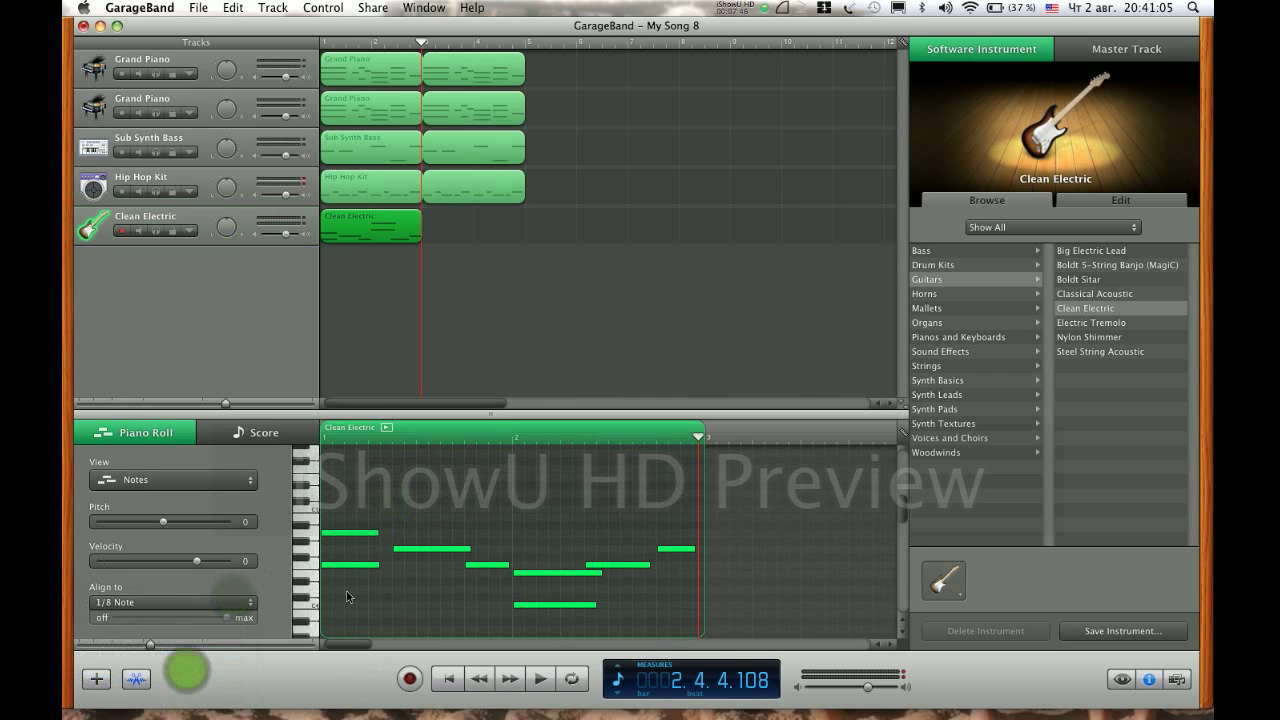
# Play the arrangement with the aligned guitar part from the start, stopping in bar 1.
pyautogui.click(485, 519)
pyautogui.press('Return')
pyautogui.press('space')
pyautogui.press('space')
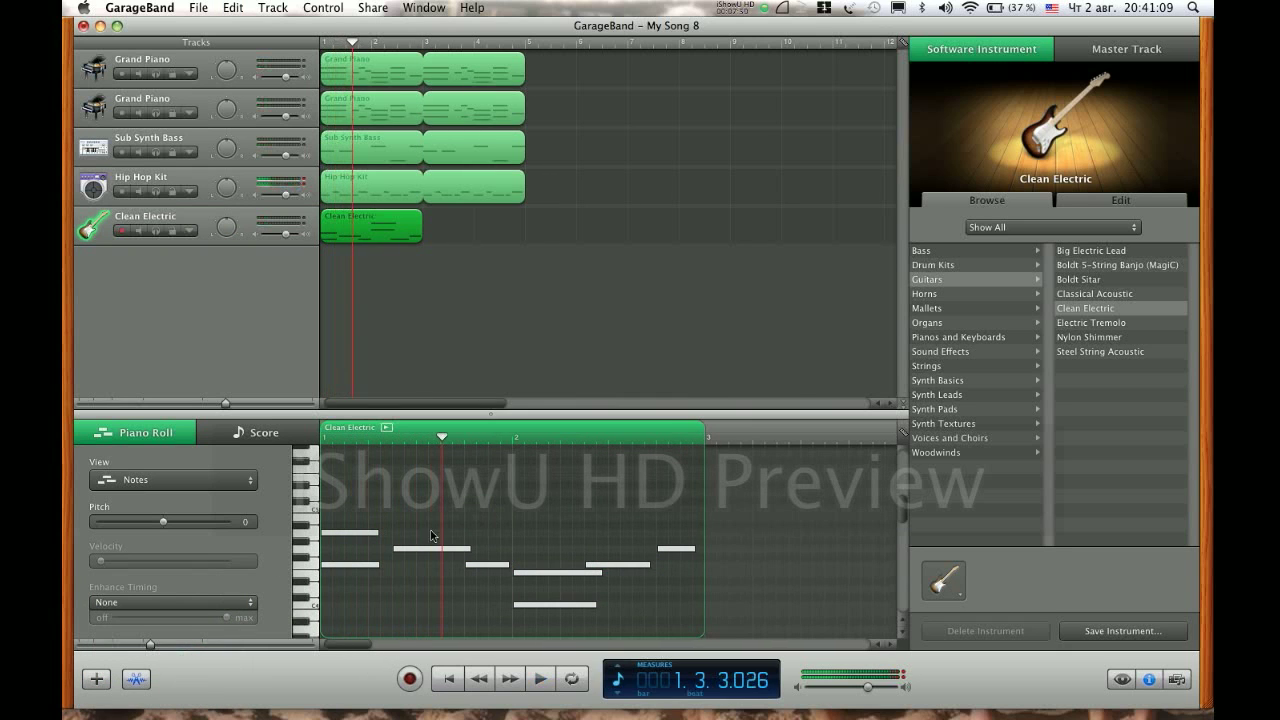
# Lengthen the guitar region's two opening notes up to the next note and play the part through bar 2.
pyautogui.moveTo(367, 584)
pyautogui.mouseDown()
pyautogui.moveTo(368, 532)
pyautogui.moveTo(393, 534)
pyautogui.mouseUp()
pyautogui.click(366, 438)
pyautogui.press('space')
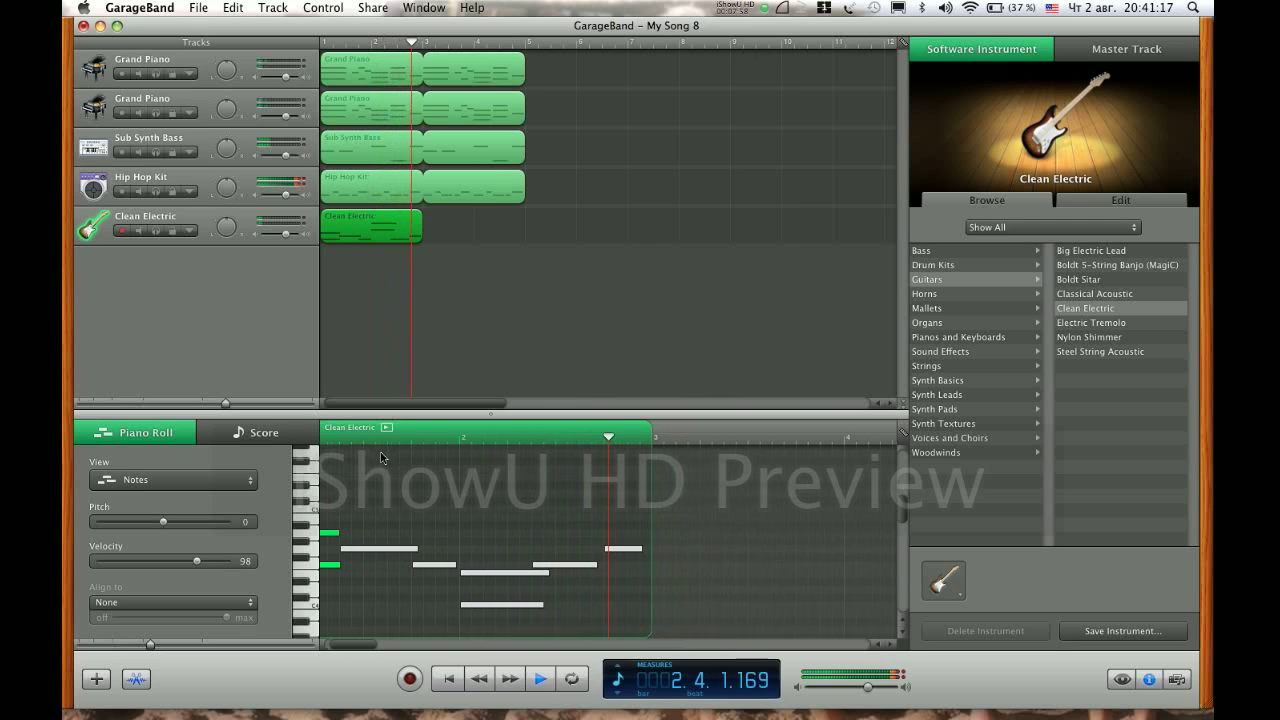
pyautogui.press('space')
# Adjust the ends of the last two guitar notes near bar 3 and loop the Clean Electric region up to bar 5.
pyautogui.click(570, 568)
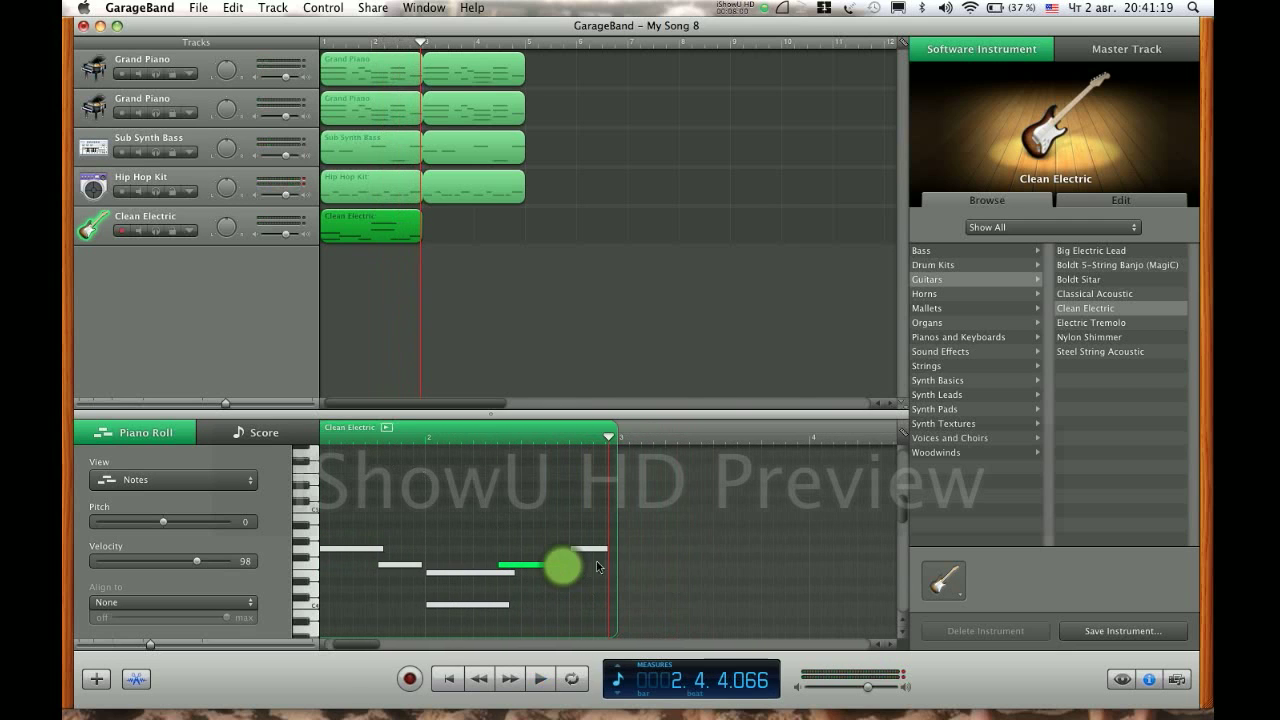
pyautogui.click(606, 549)
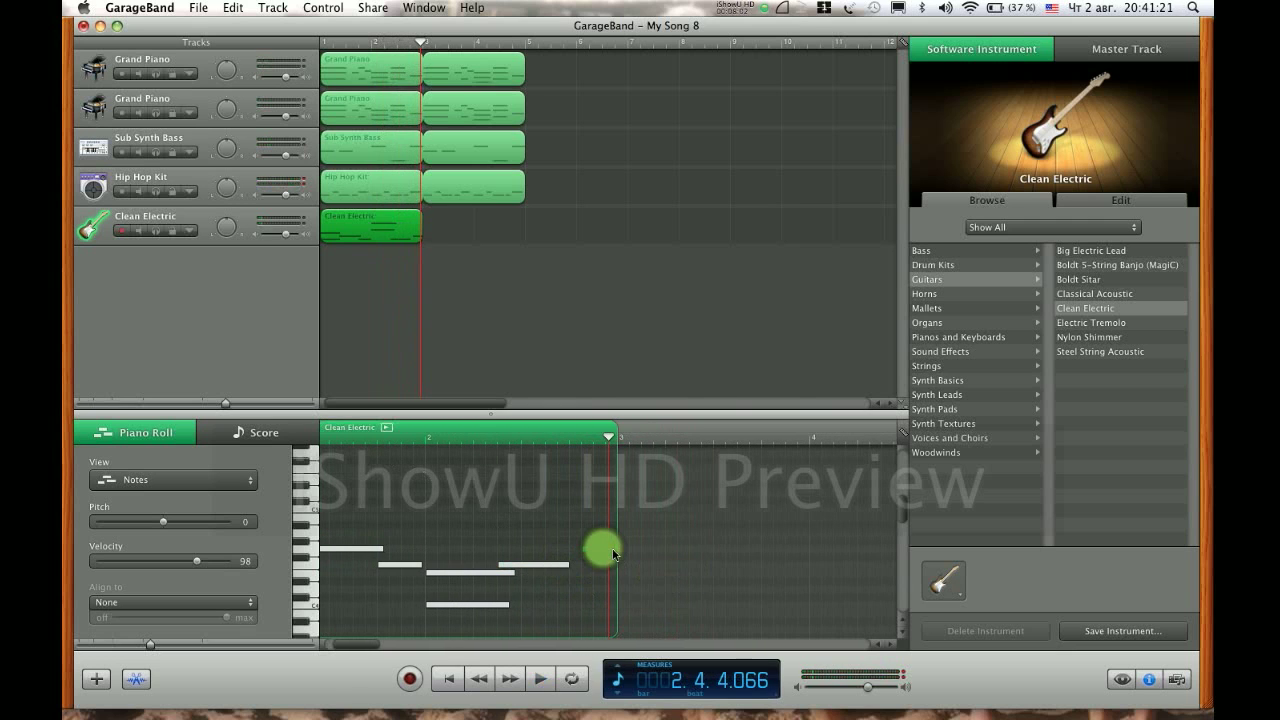
pyautogui.moveTo(609, 552); pyautogui.dragTo(607, 553)
pyautogui.moveTo(419, 215); pyautogui.dragTo(522, 233)
# Duplicate the guitar track as a second Hip Hop Kit track and open Musical Typing set to octave C1.
pyautogui.press('super+d')
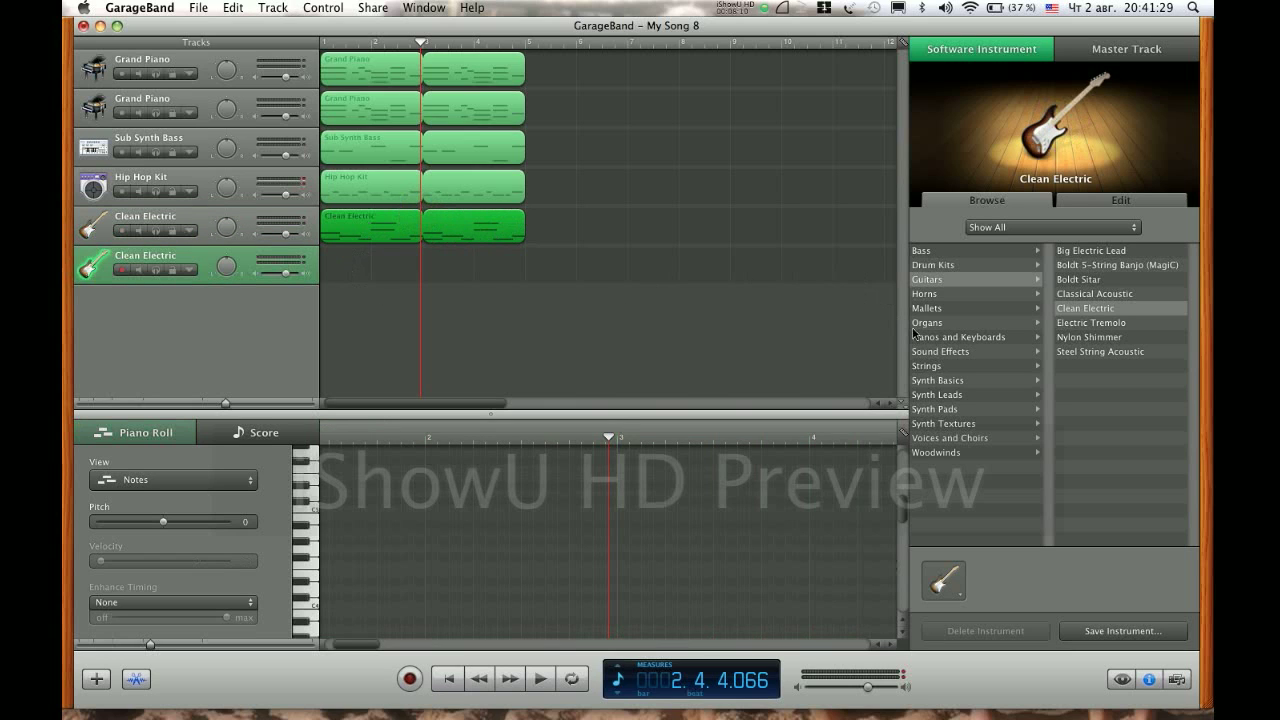
pyautogui.click(960, 265)
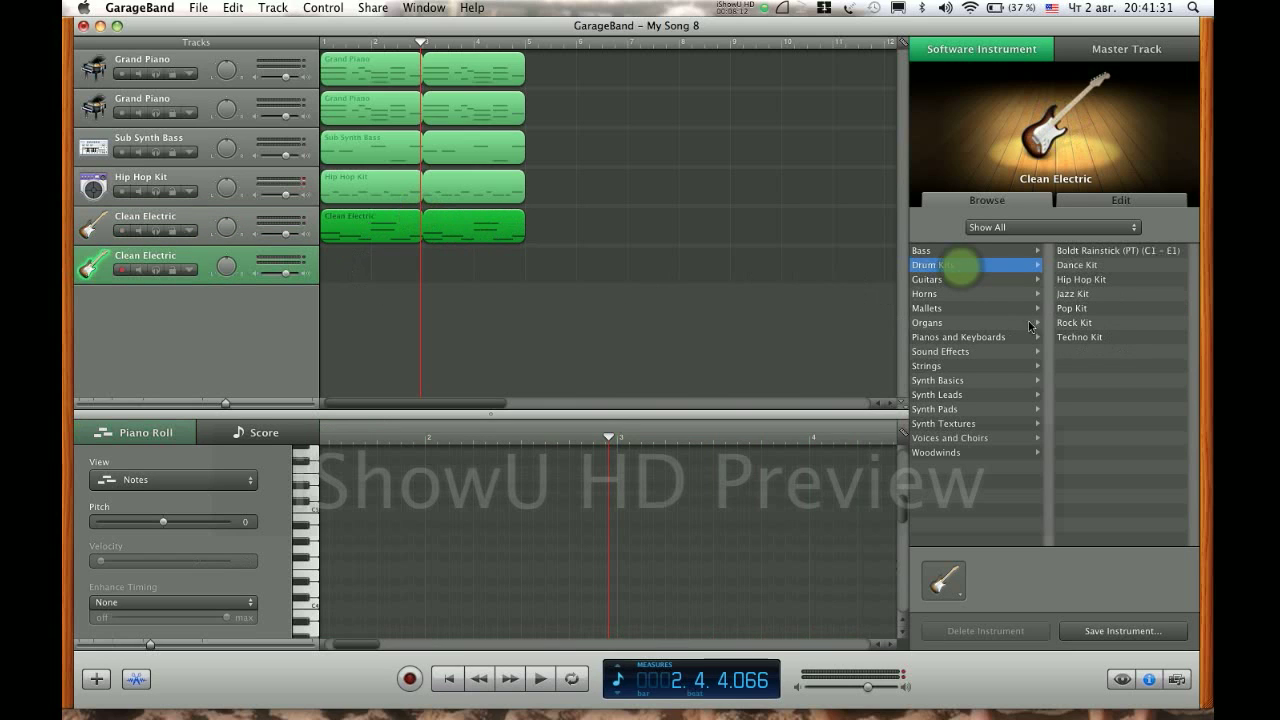
pyautogui.click(1075, 278)
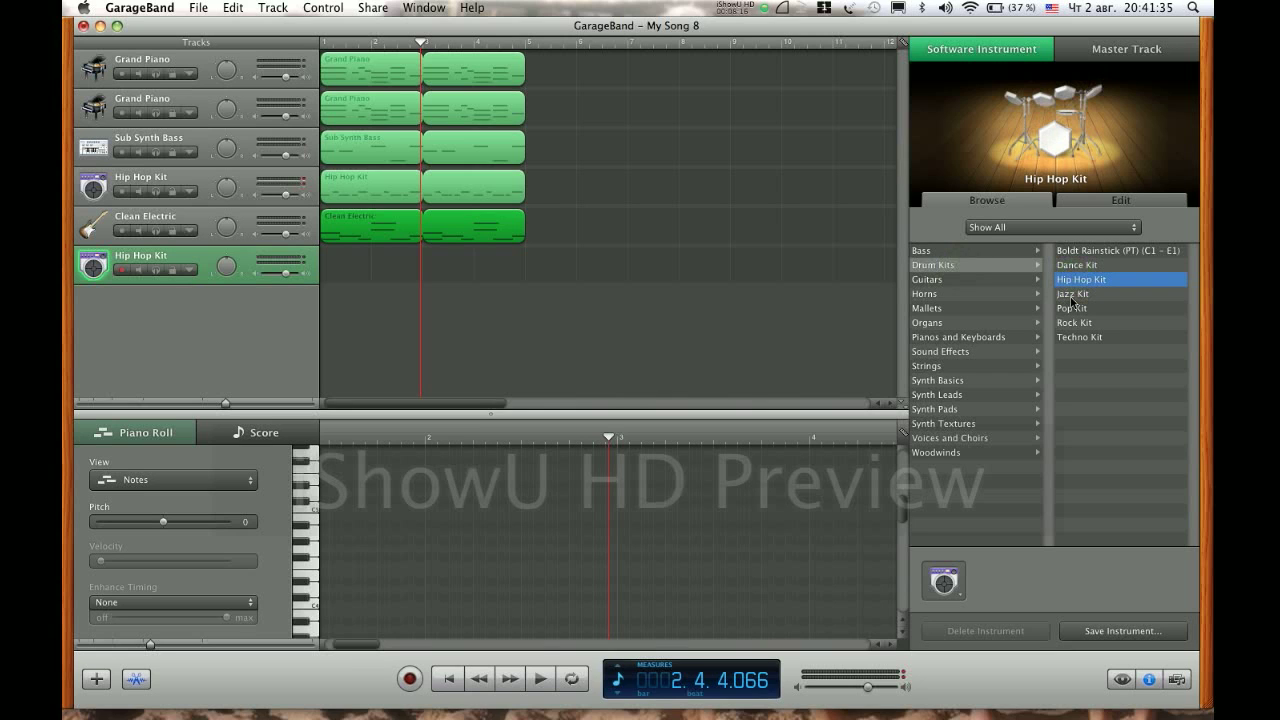
pyautogui.press('super+shift+k')
pyautogui.moveTo(632, 294); pyautogui.dragTo(587, 298)
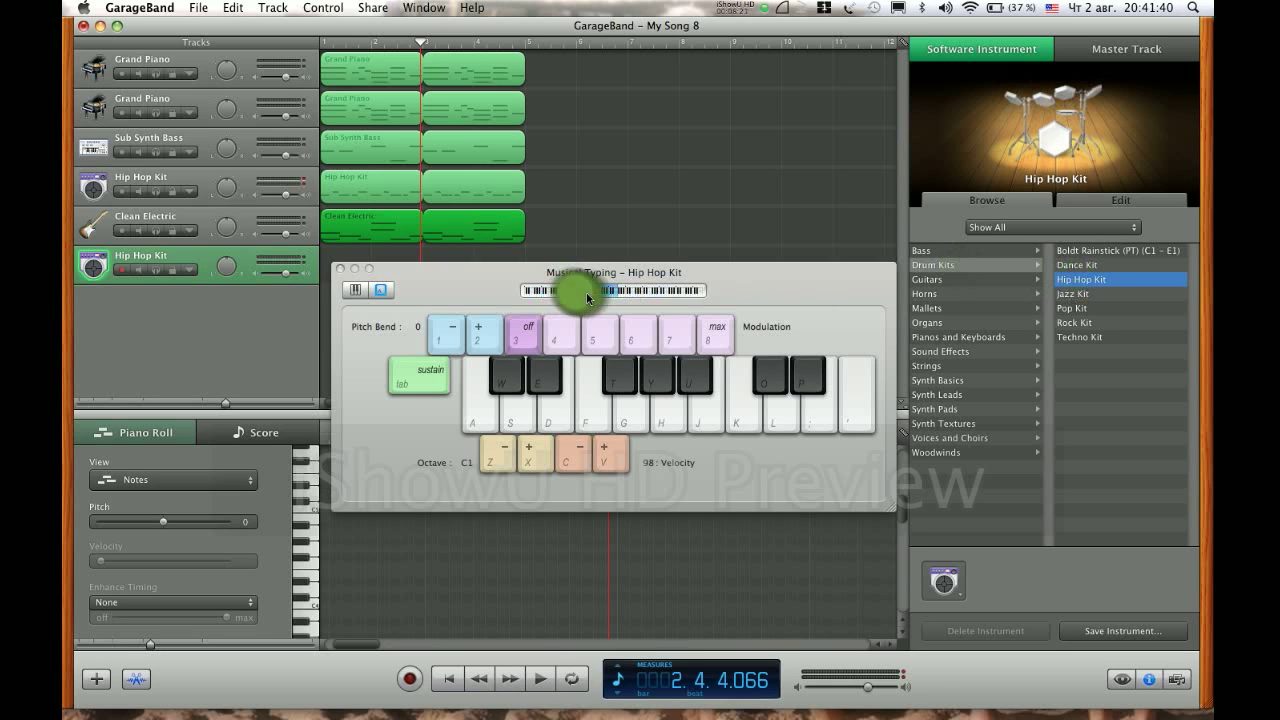
# Adjust the Compressor gain on the second Hip Hop Kit track and enable Visual EQ with a slight treble boost.
pyautogui.click(1112, 206)
pyautogui.click(942, 326)
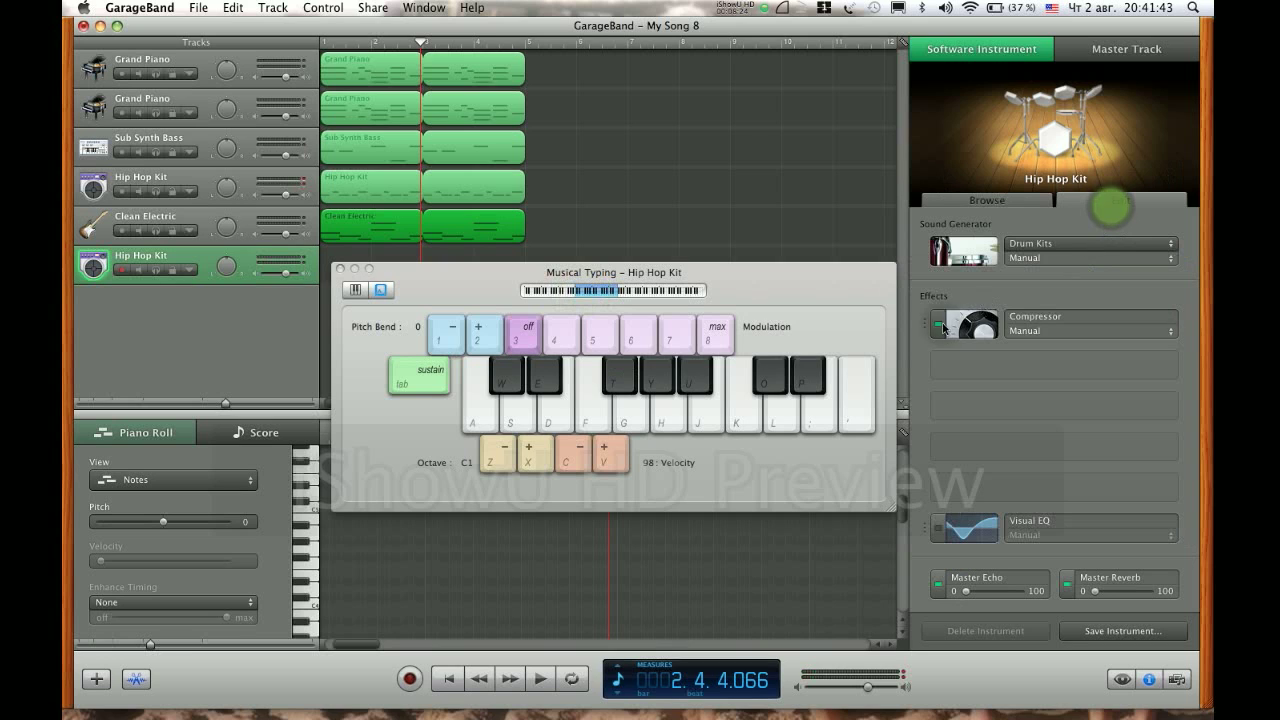
pyautogui.click(902, 301)
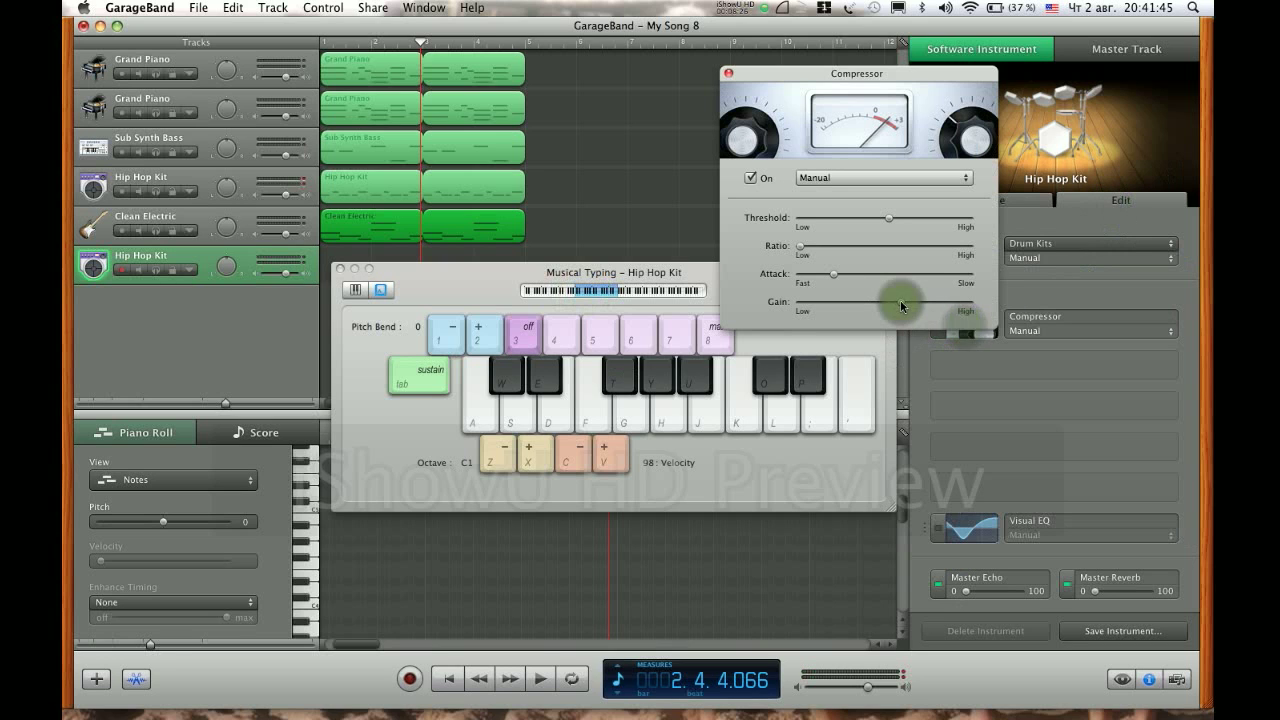
pyautogui.click(727, 69)
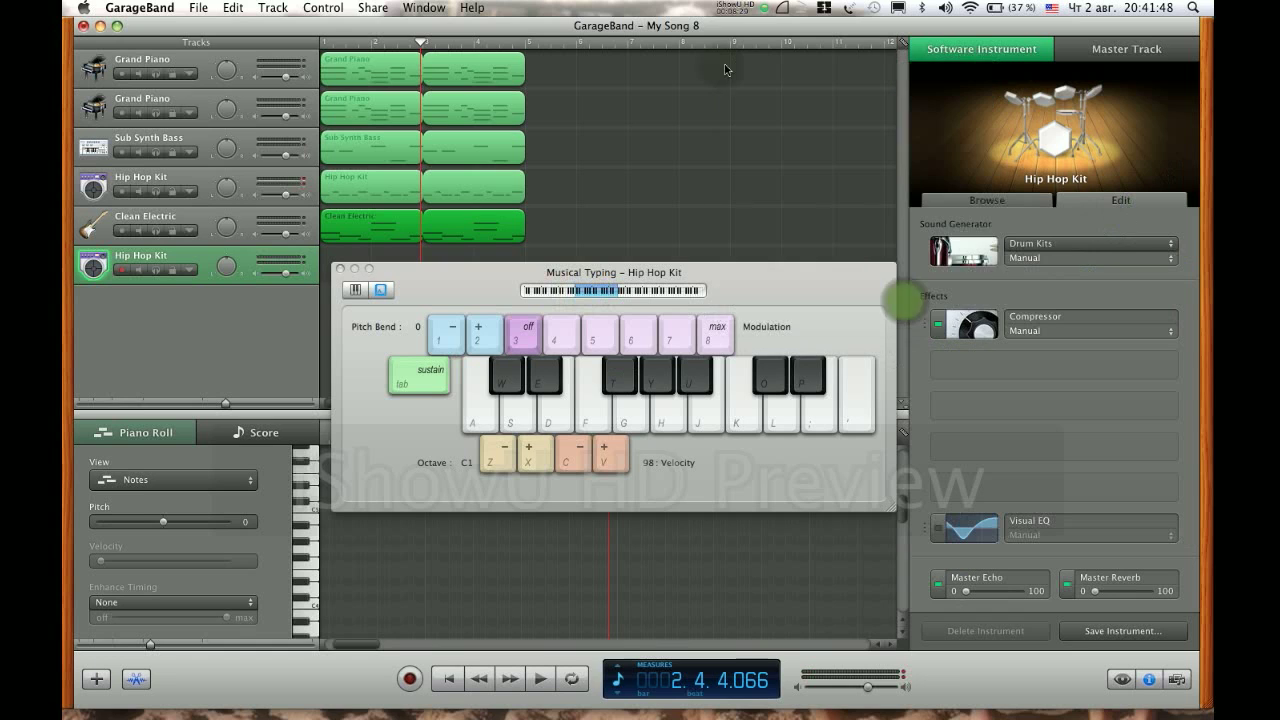
pyautogui.click(941, 526)
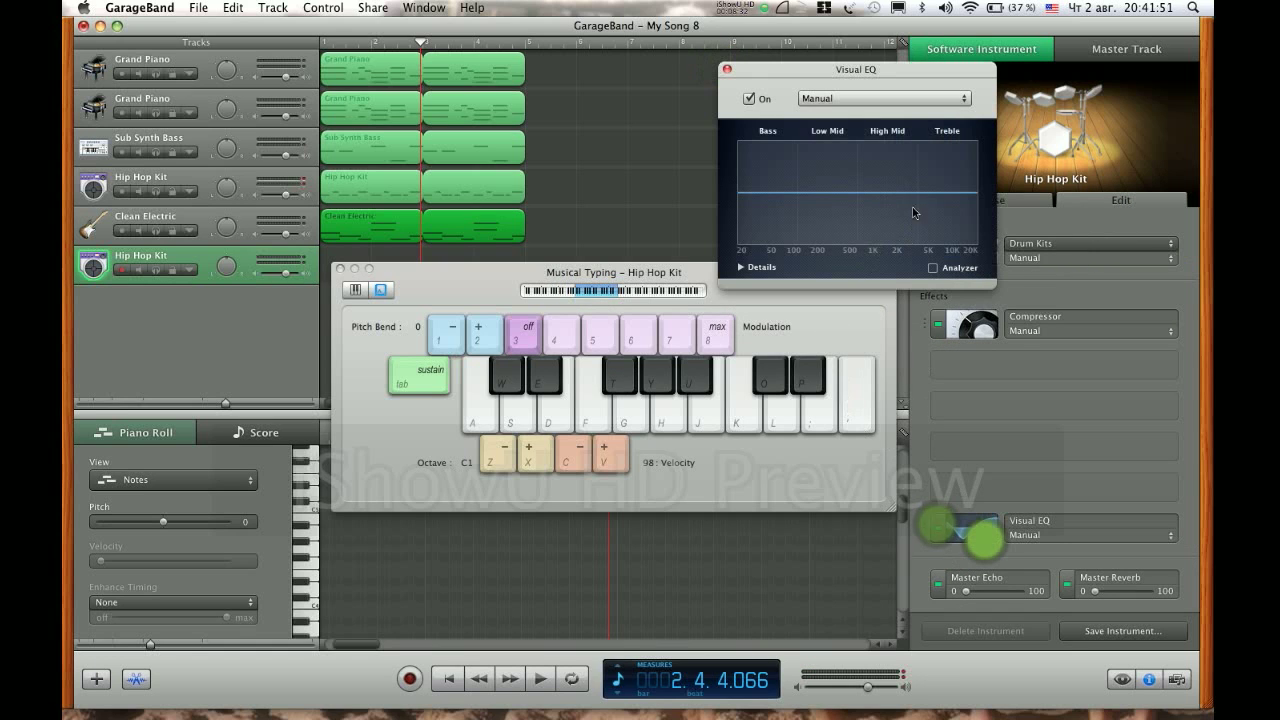
pyautogui.click(922, 194)
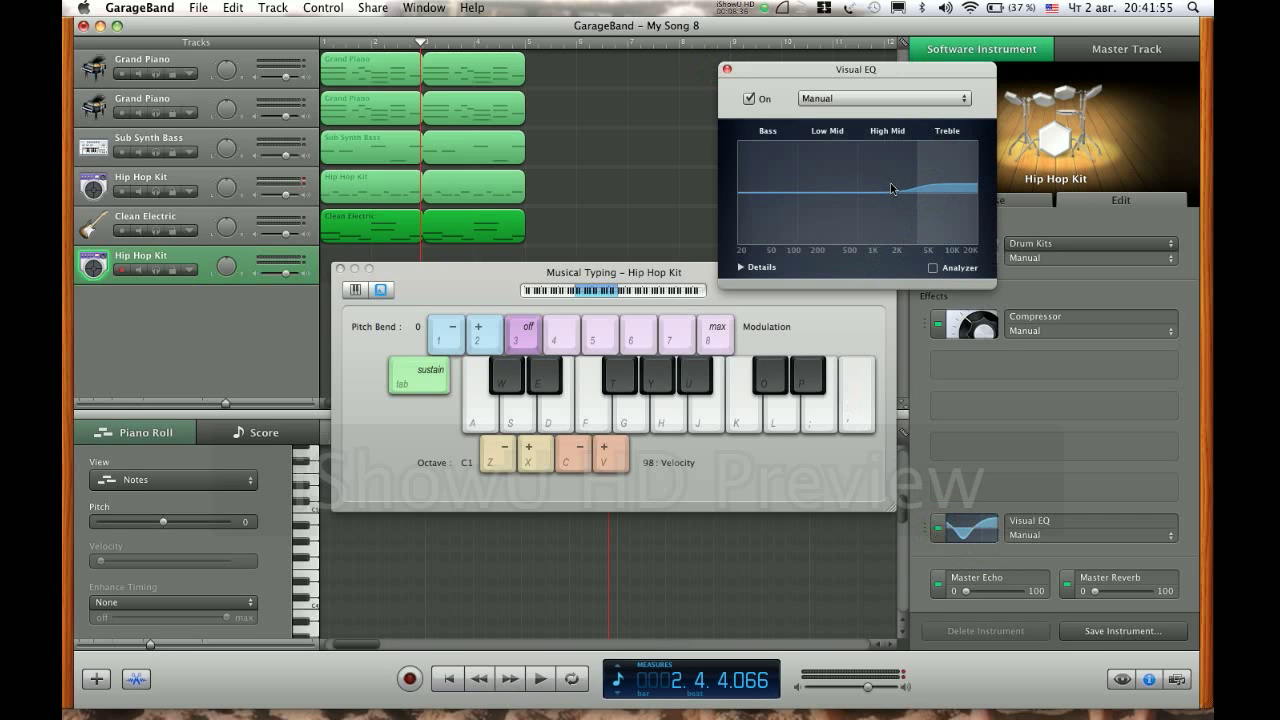
pyautogui.click(727, 70)
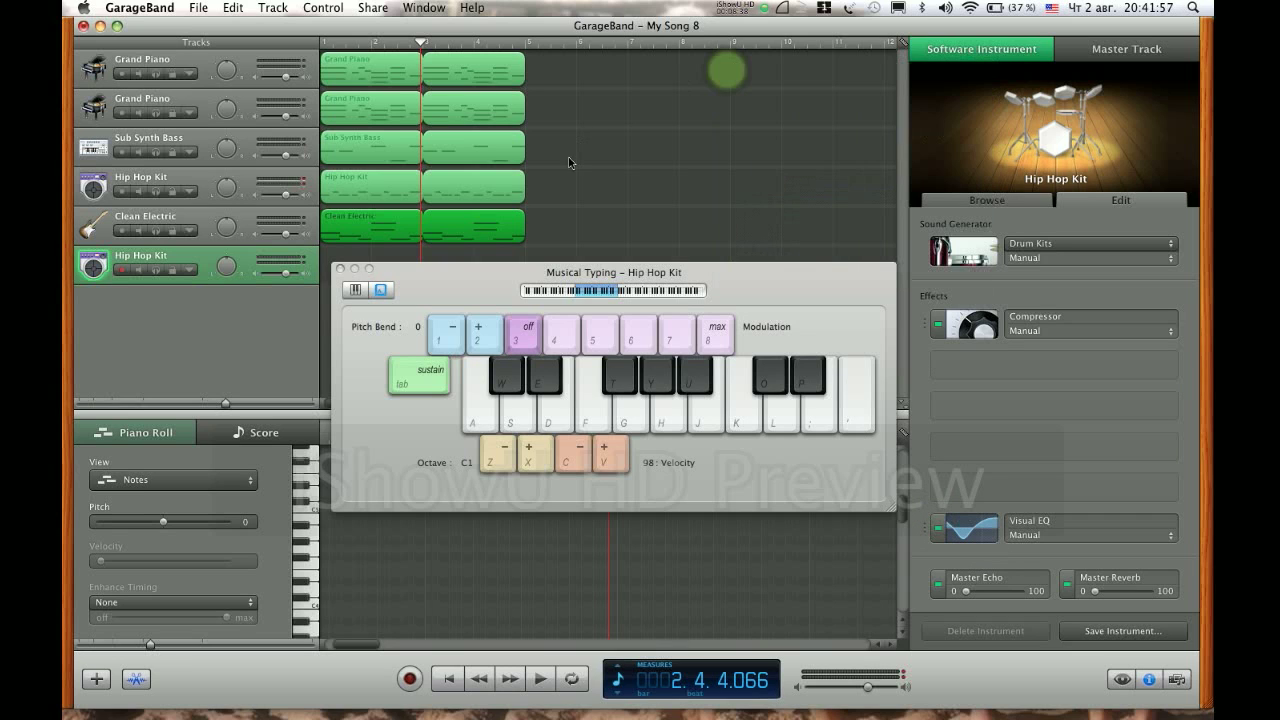
# Play the arrangement from the start with Musical Typing open to try out Hip Hop Kit hits.
pyautogui.click(340, 268)
pyautogui.press('Return')
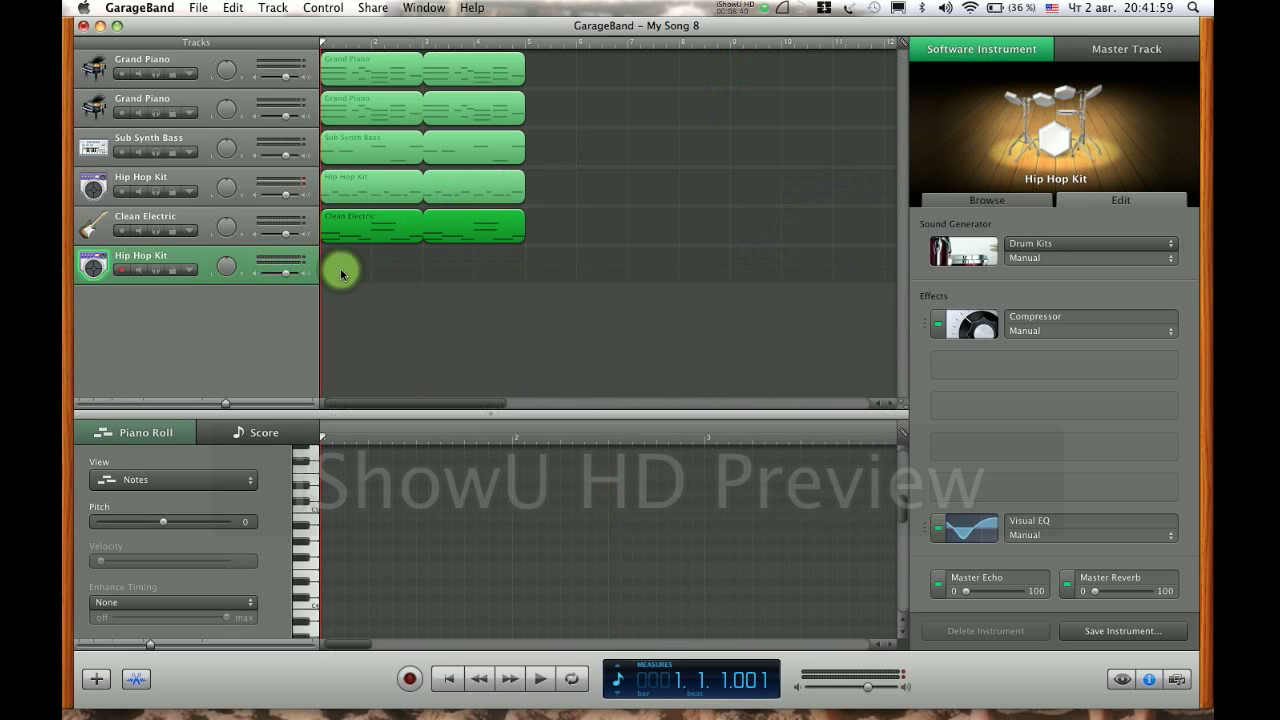
pyautogui.press('super+shift+k')
pyautogui.press('space')
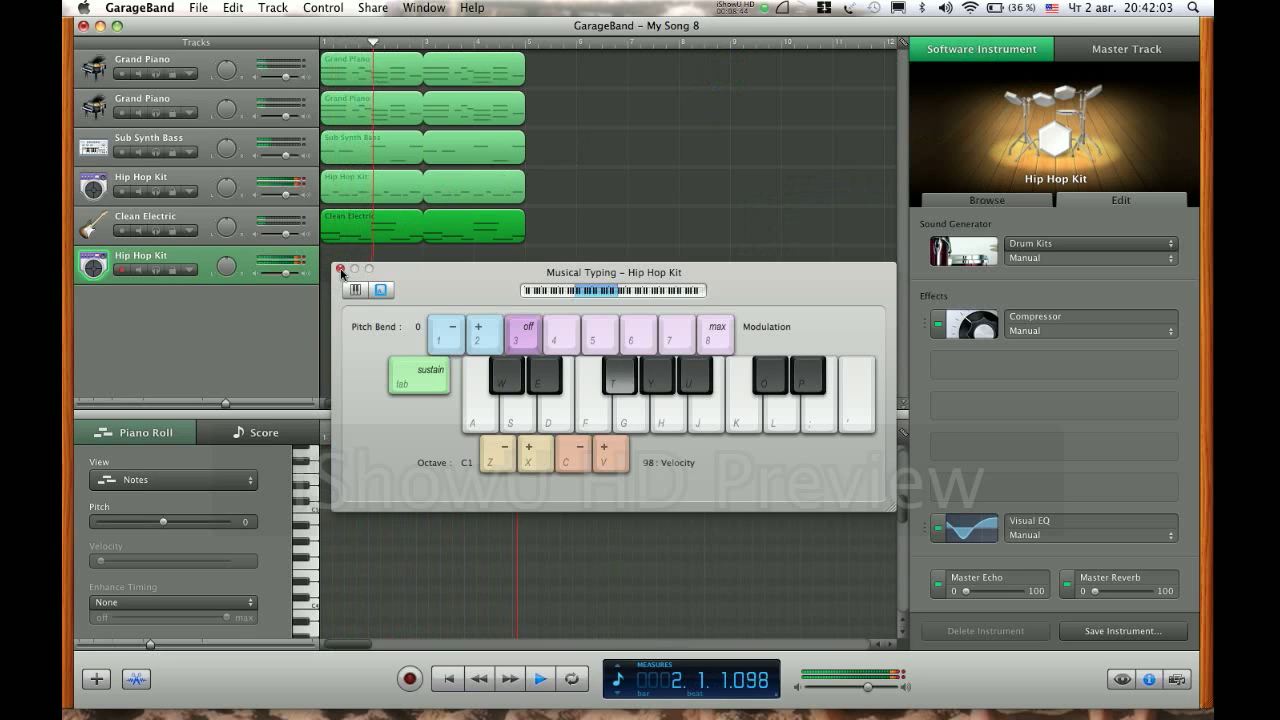
# Set the second Hip Hop Kit track's Compressor gain to 11.5 dB and close the effect settings.
pyautogui.click(975, 328)
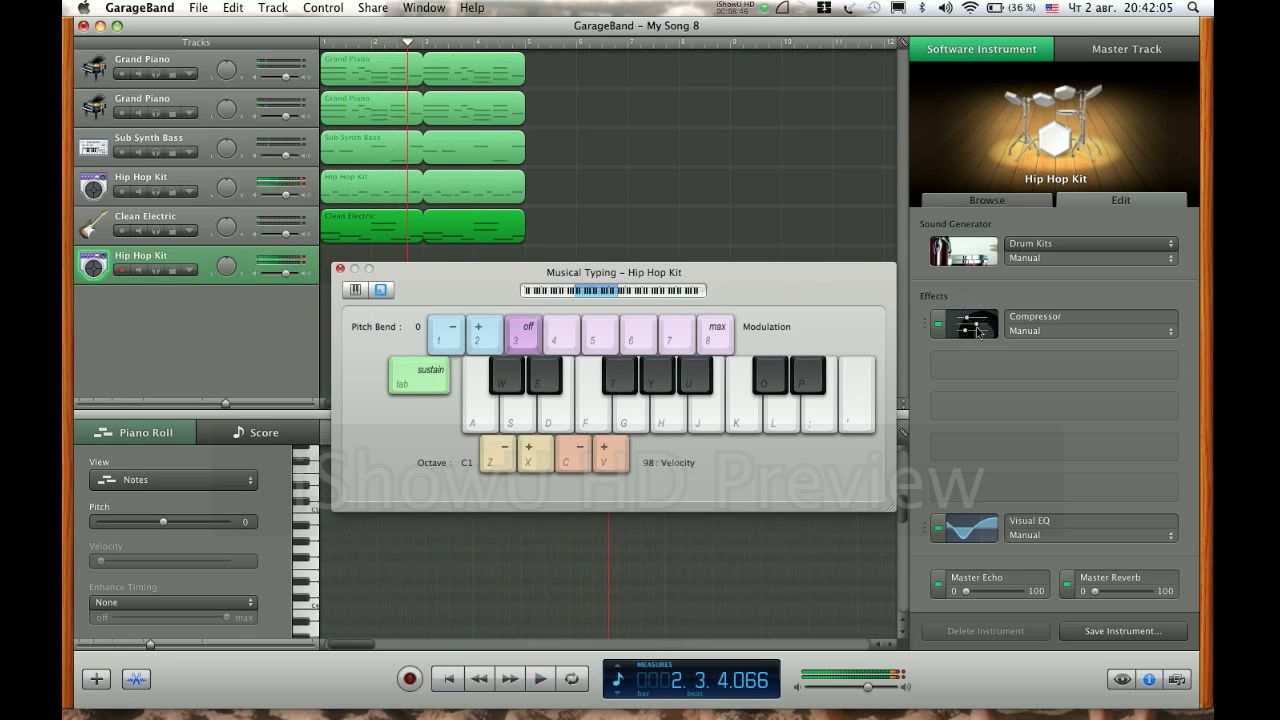
pyautogui.moveTo(905, 301); pyautogui.dragTo(895, 306)
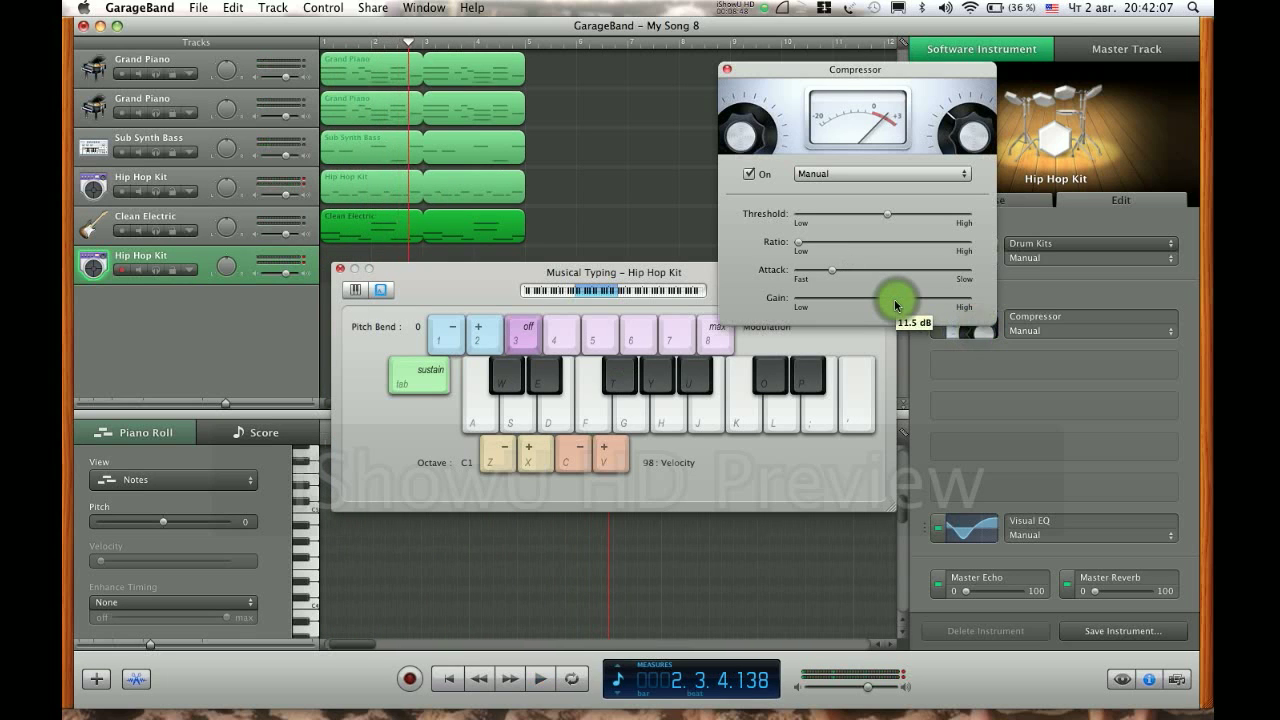
pyautogui.click(727, 69)
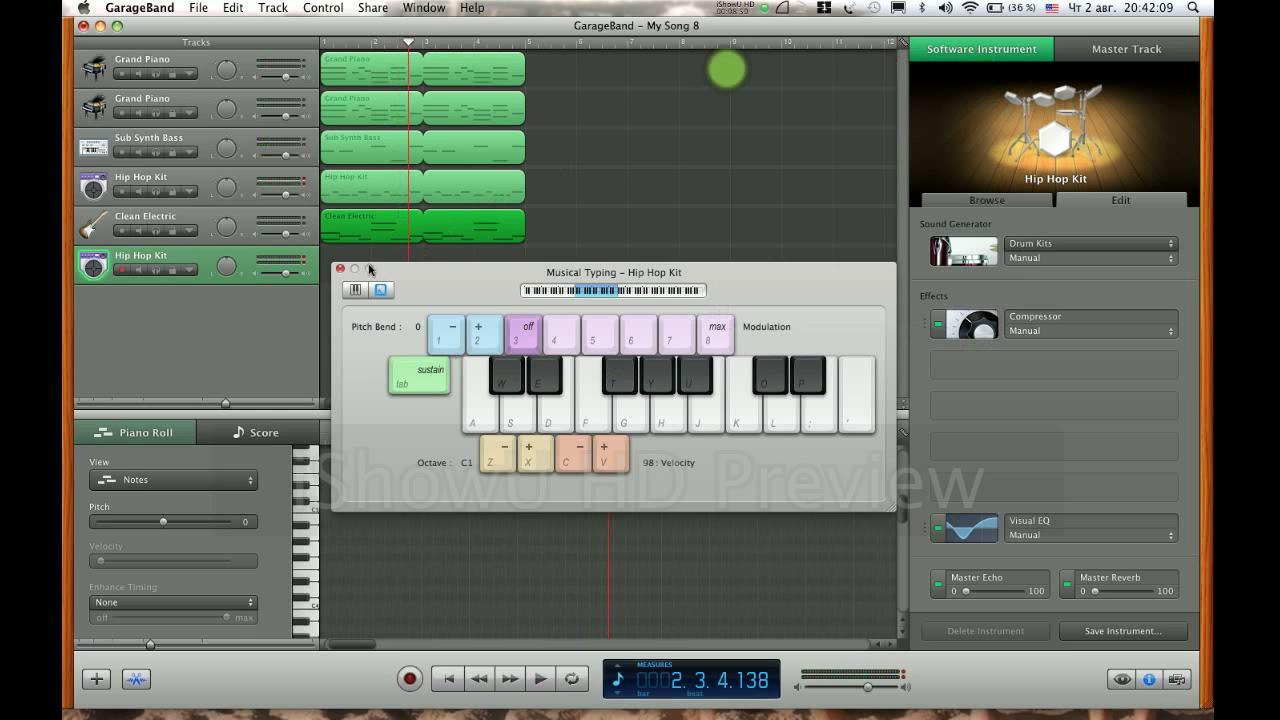
# Record a steady repeated Hip Hop Kit hit over measures 1 and 2 of the second drum track and close Musical Typing.
pyautogui.press('Return')
pyautogui.click(409, 679)
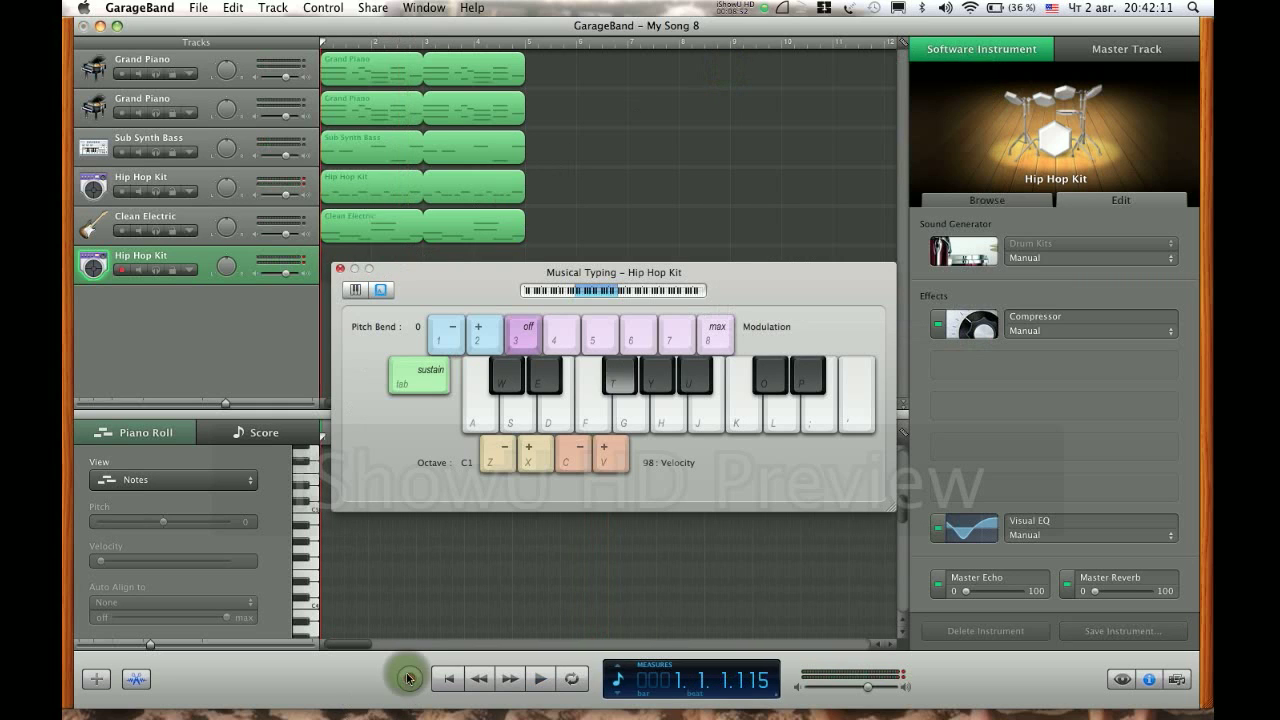
pyautogui.press('t')
pyautogui.press('t')
pyautogui.press('t')
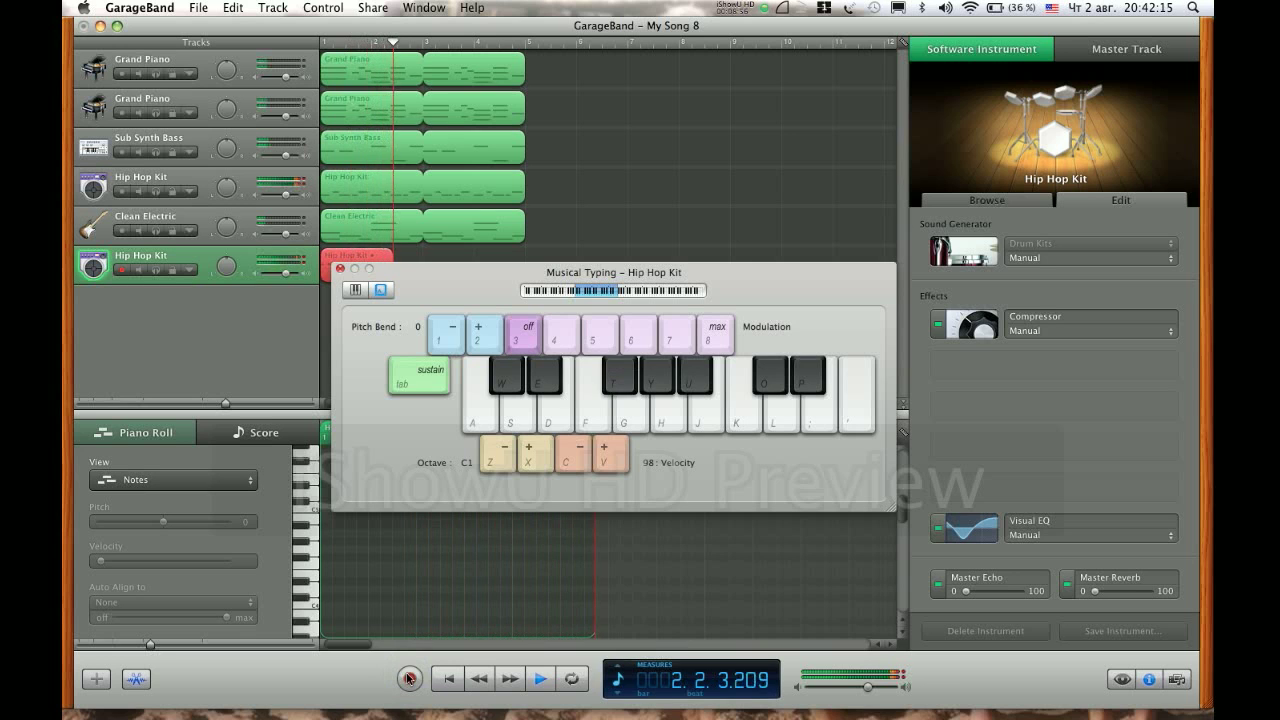
pyautogui.press('t')
pyautogui.press('space')
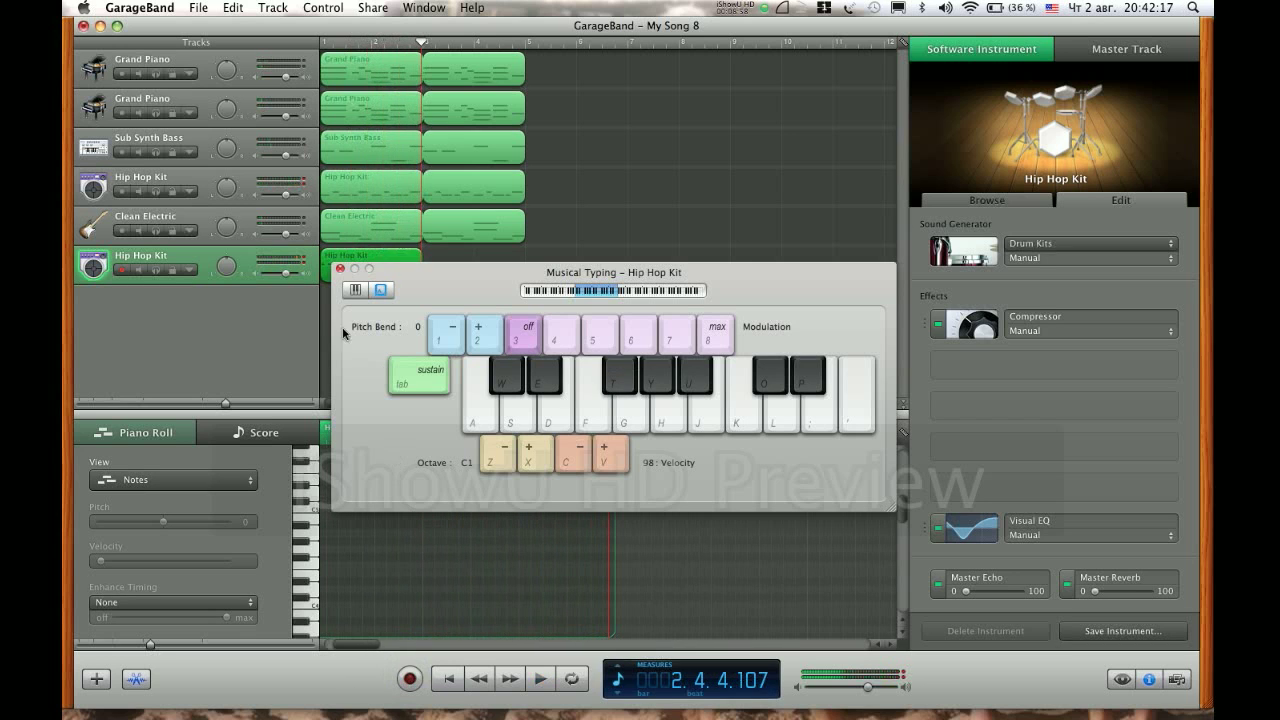
pyautogui.click(341, 269)
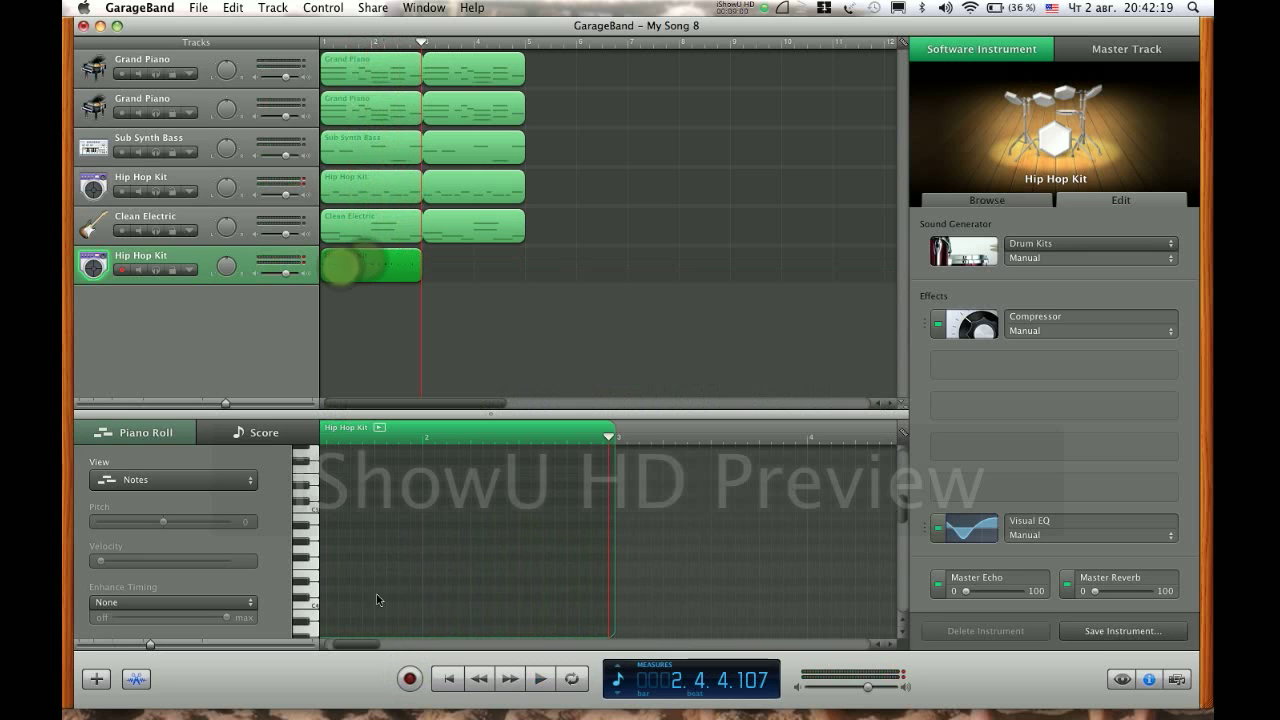
# Align all notes in the newly recorded Hip Hop Kit region to 1/8 Note.
pyautogui.moveTo(394, 655); pyautogui.dragTo(370, 652)
pyautogui.moveTo(356, 27); pyautogui.dragTo(382, 13)
pyautogui.scroll(2, 439, 516)
pyautogui.scroll(-4, 439, 516)
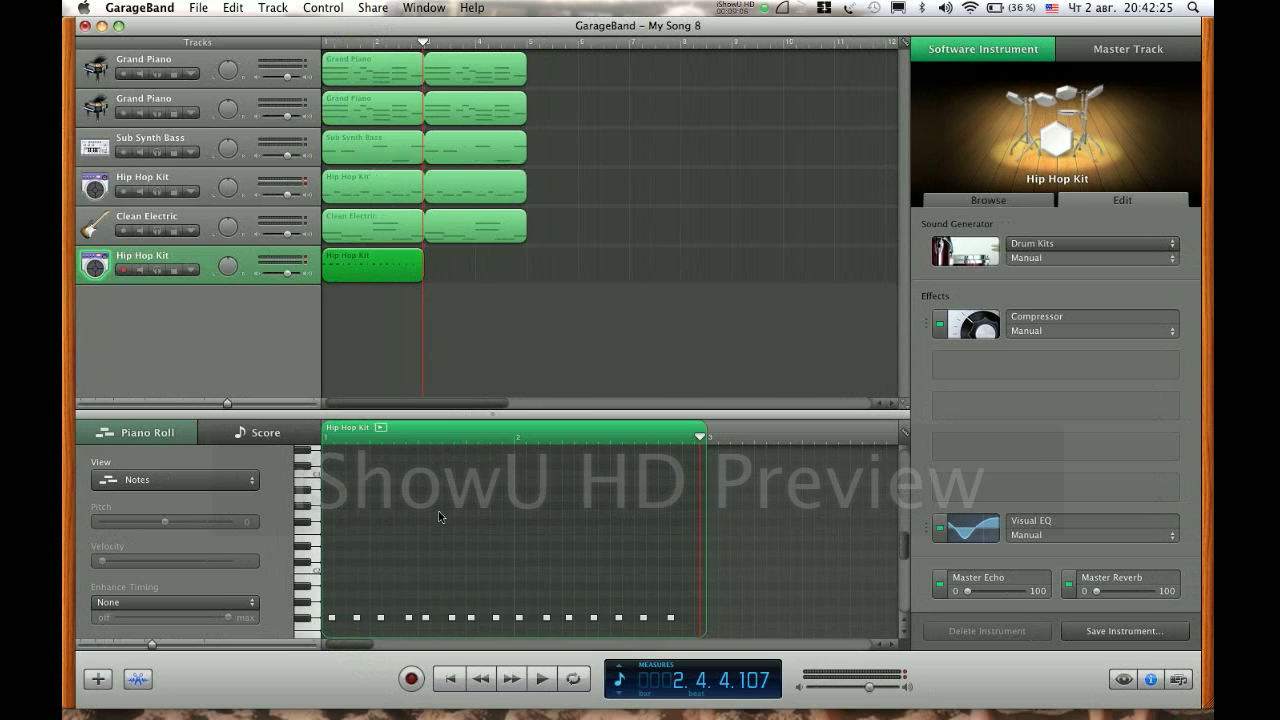
pyautogui.click(439, 516)
pyautogui.click(250, 600)
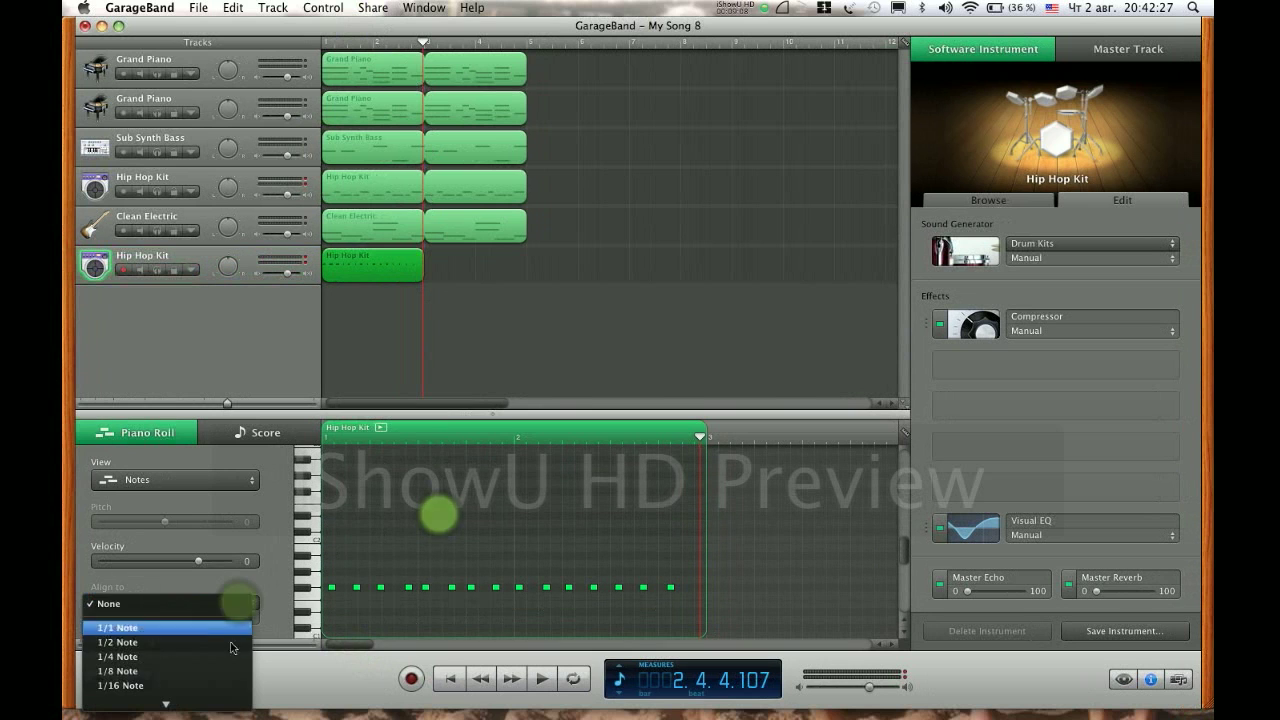
pyautogui.click(225, 676)
pyautogui.click(623, 556)
# Play measures 1 and 2 from the start to hear the aligned drum hits.
pyautogui.press('Return')
pyautogui.press('space')
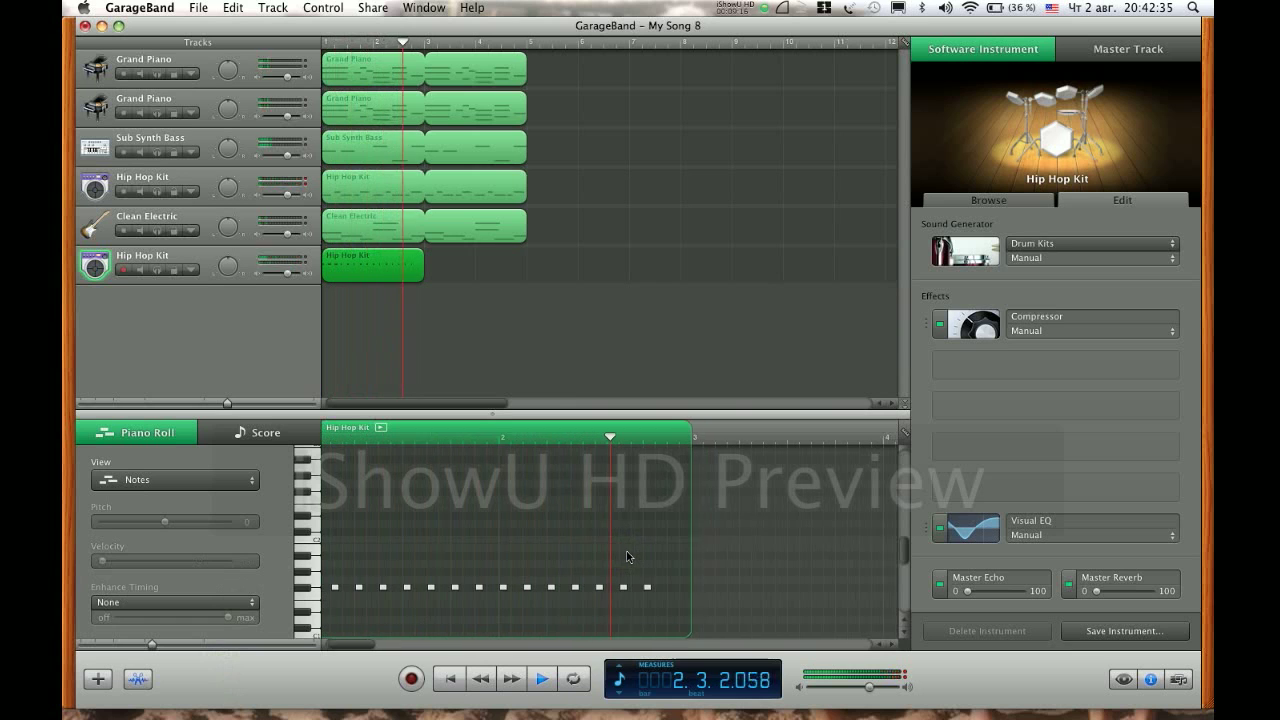
pyautogui.press('space')
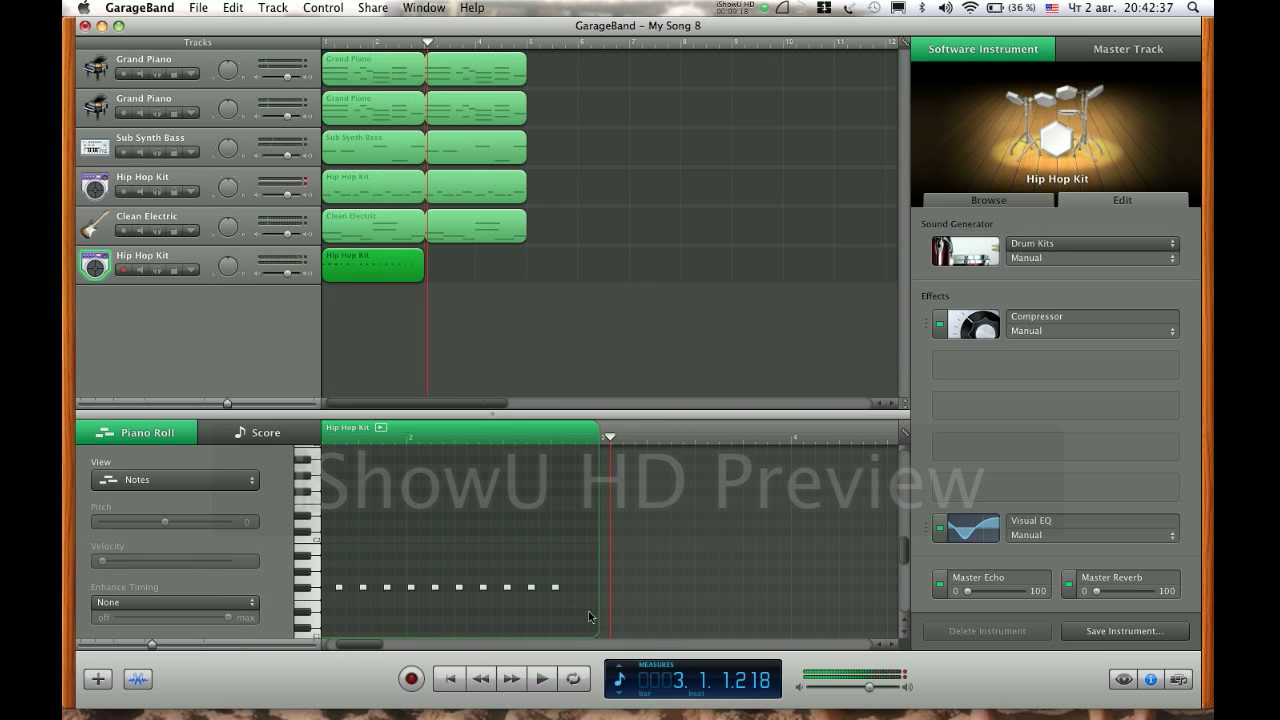
# Place the playhead at the start of measure 3 and loop the second Hip Hop Kit region to the end of measure 4.
pyautogui.click(557, 587)
pyautogui.moveTo(580, 440); pyautogui.dragTo(603, 440)
pyautogui.click(658, 561)
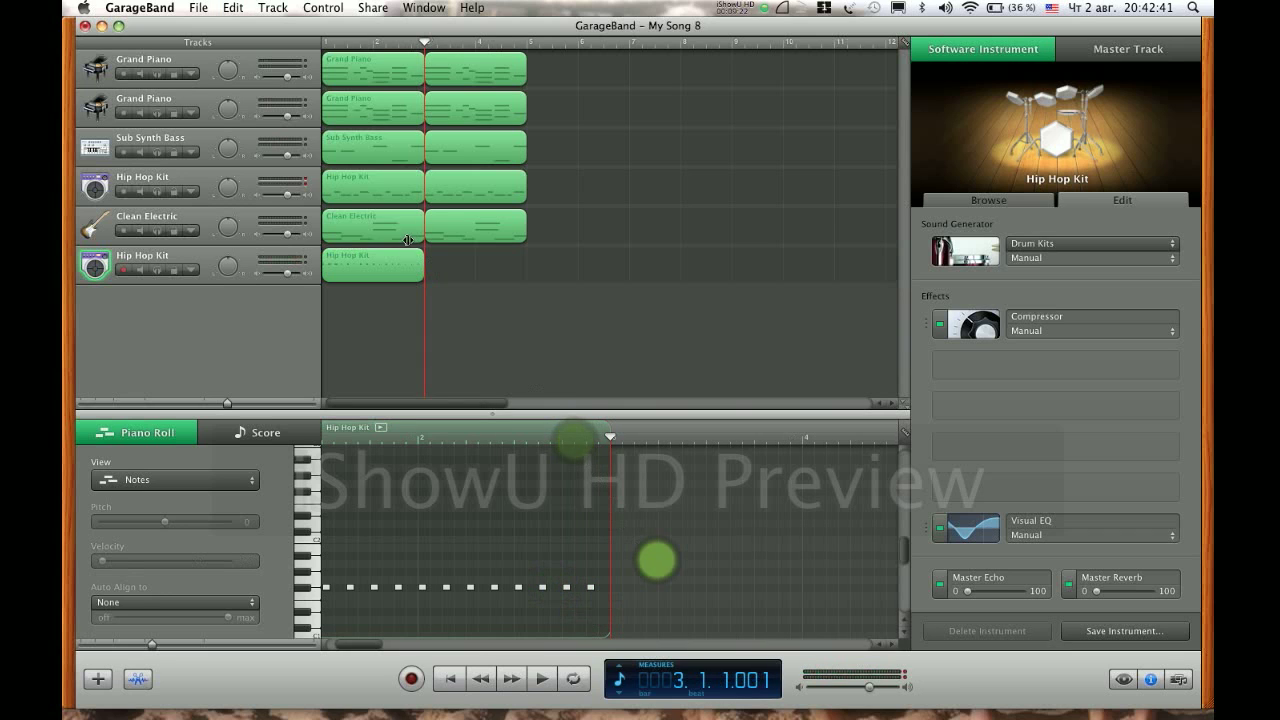
pyautogui.moveTo(422, 254); pyautogui.dragTo(530, 269)
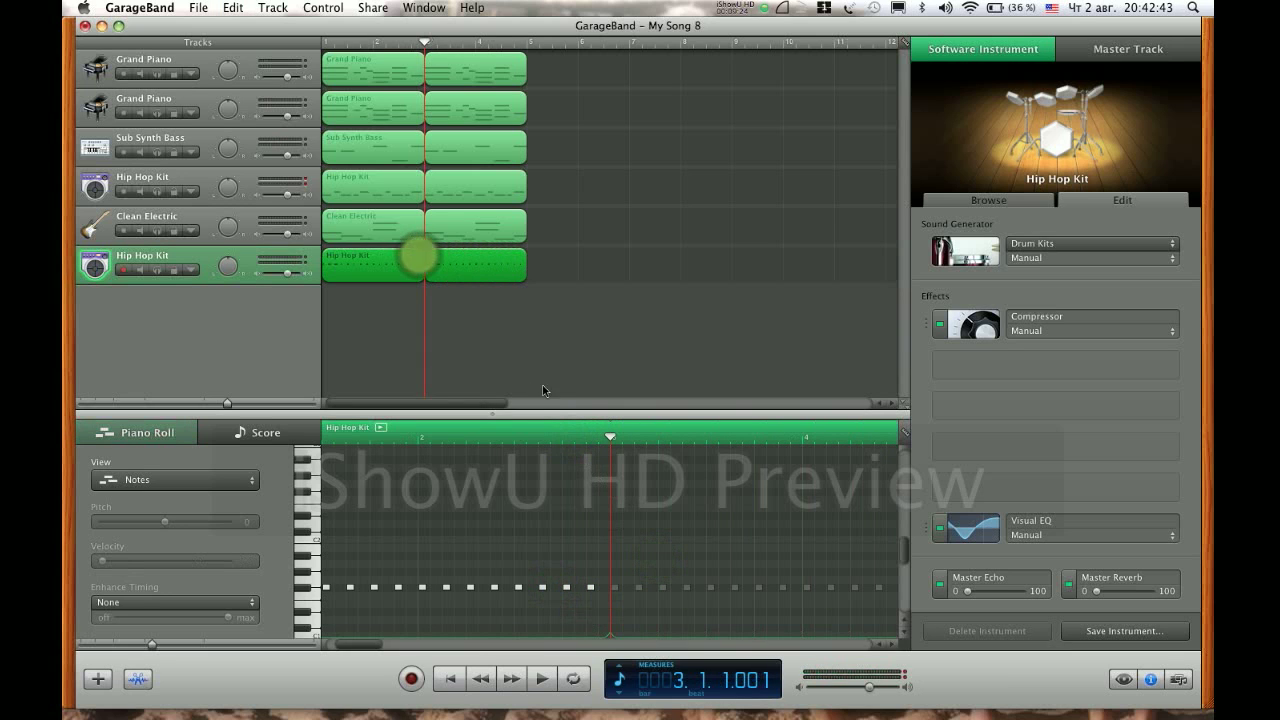
# Play the arrangement from the start to check the looped drum layer, stopping in measure 3 and returning to the beginning.
pyautogui.press('Return')
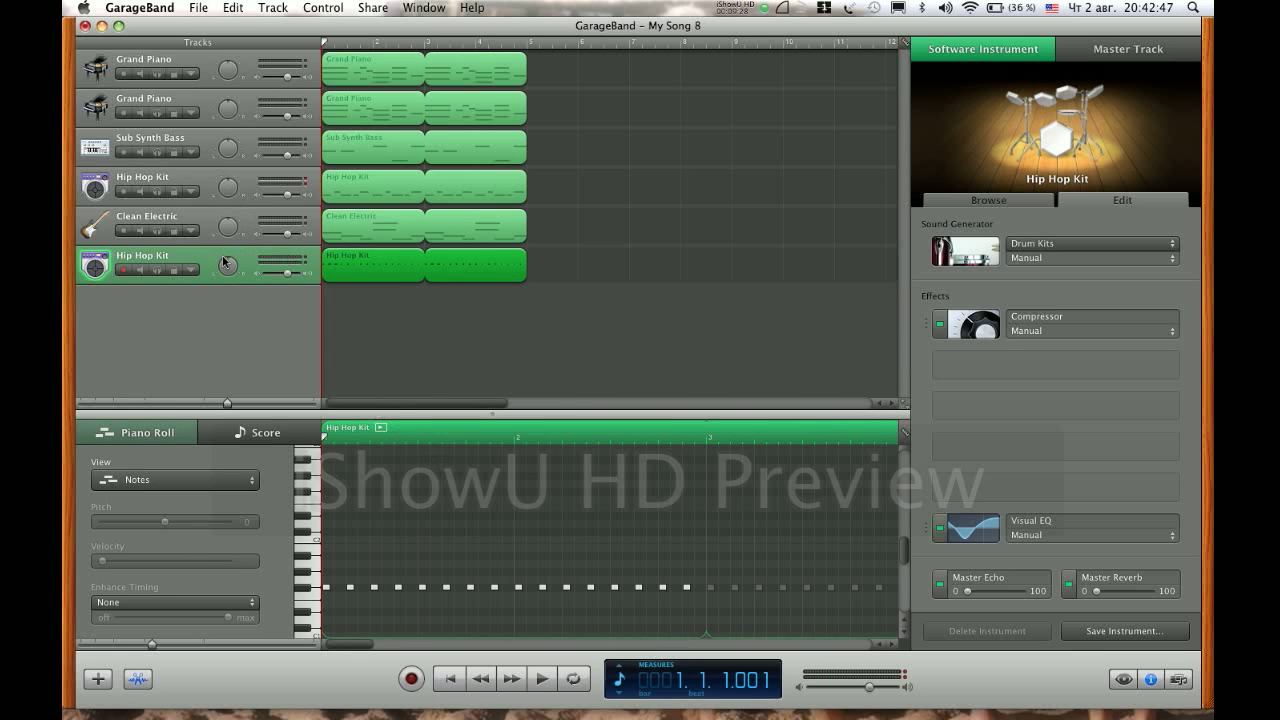
pyautogui.press('space')
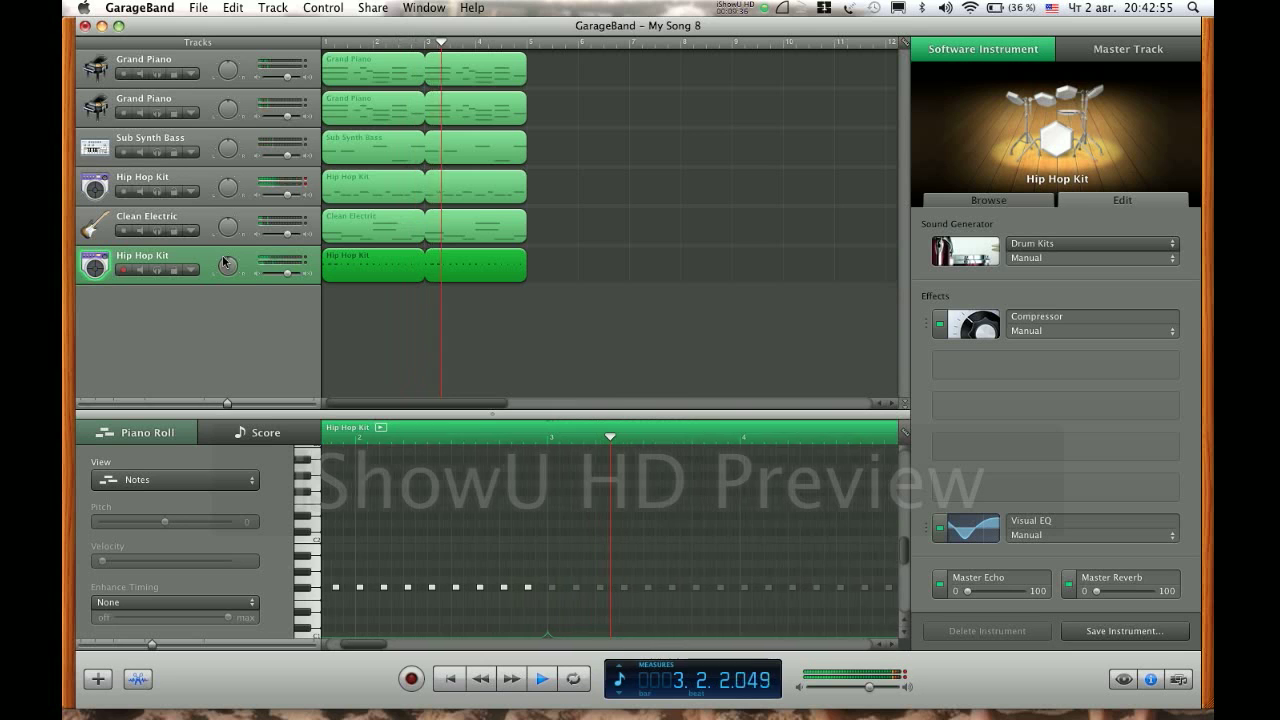
pyautogui.press('space')
pyautogui.press('Return')
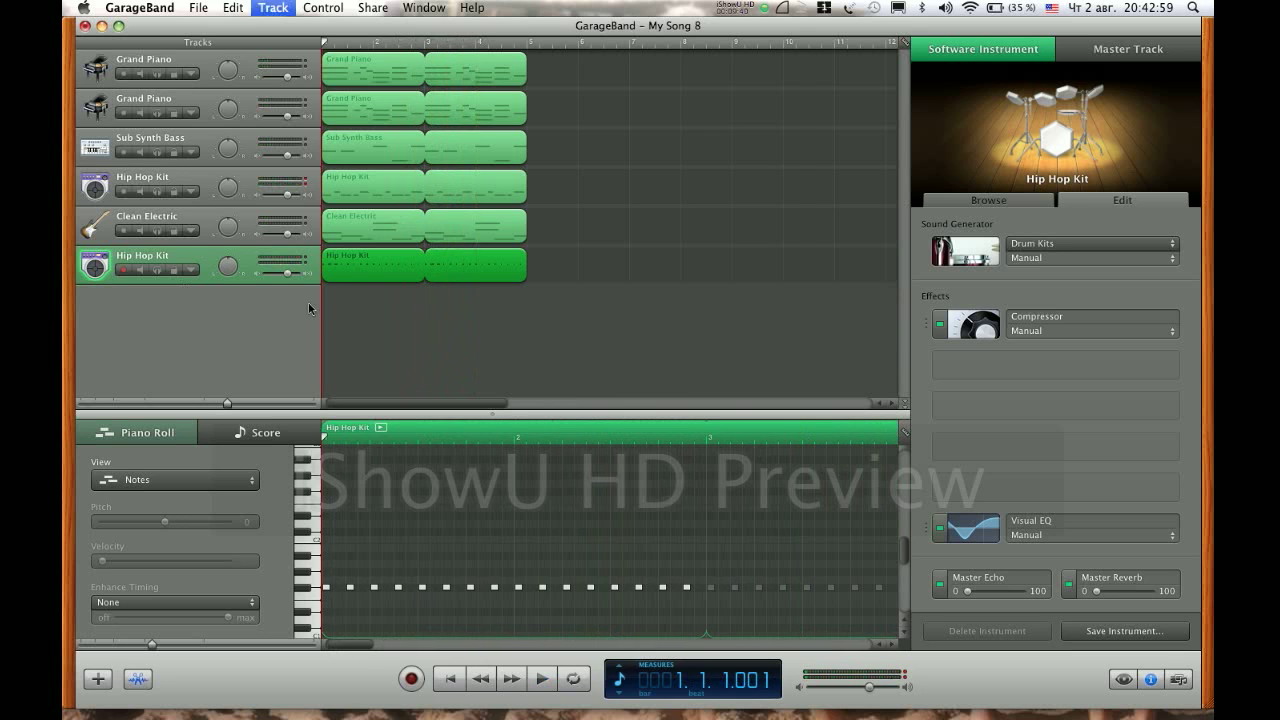
# Duplicate the second Hip Hop Kit track, change the copy's instrument to Cathedral Organ and open Musical Typing.
pyautogui.press('super+d')
pyautogui.click(955, 323)
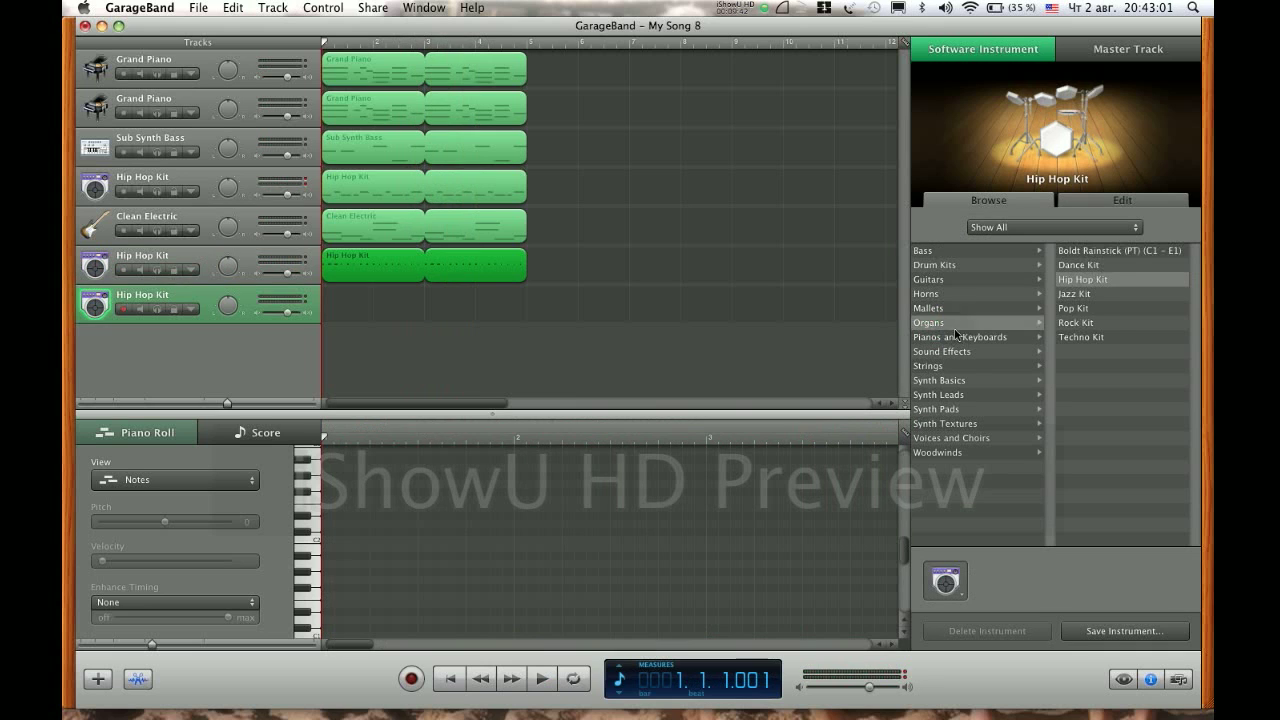
pyautogui.click(1092, 252)
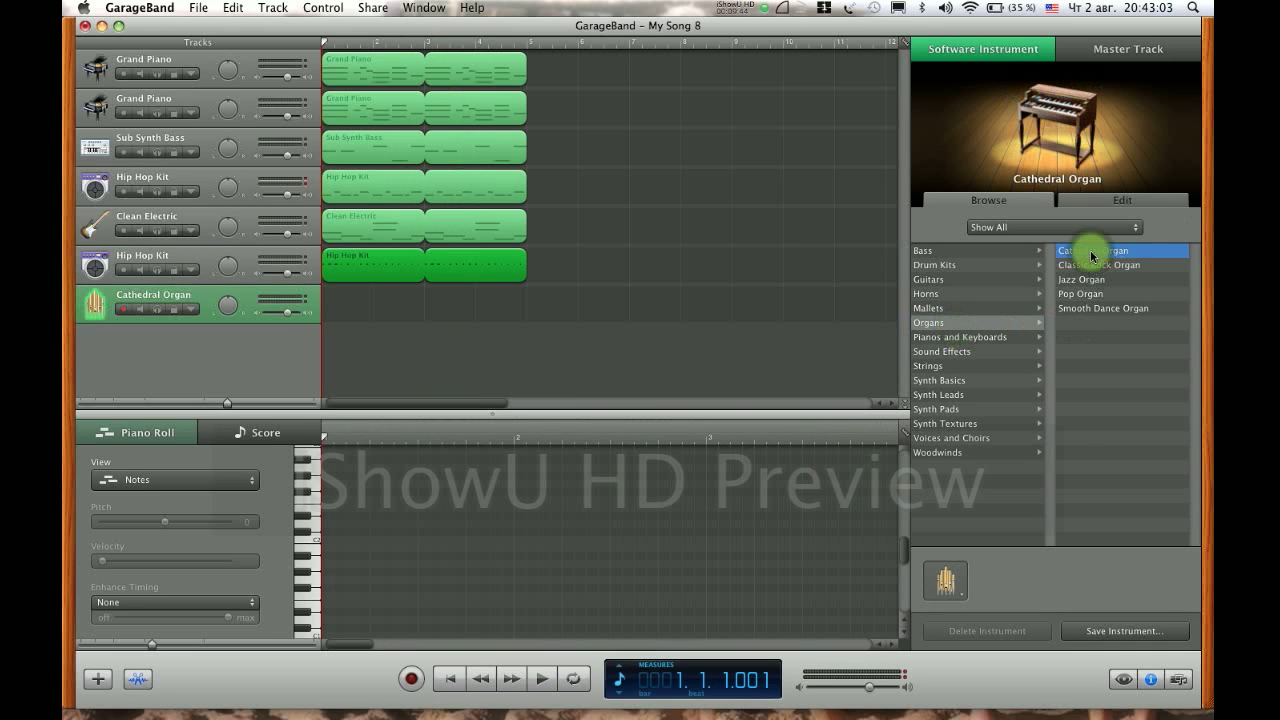
pyautogui.press('super+shift+k')
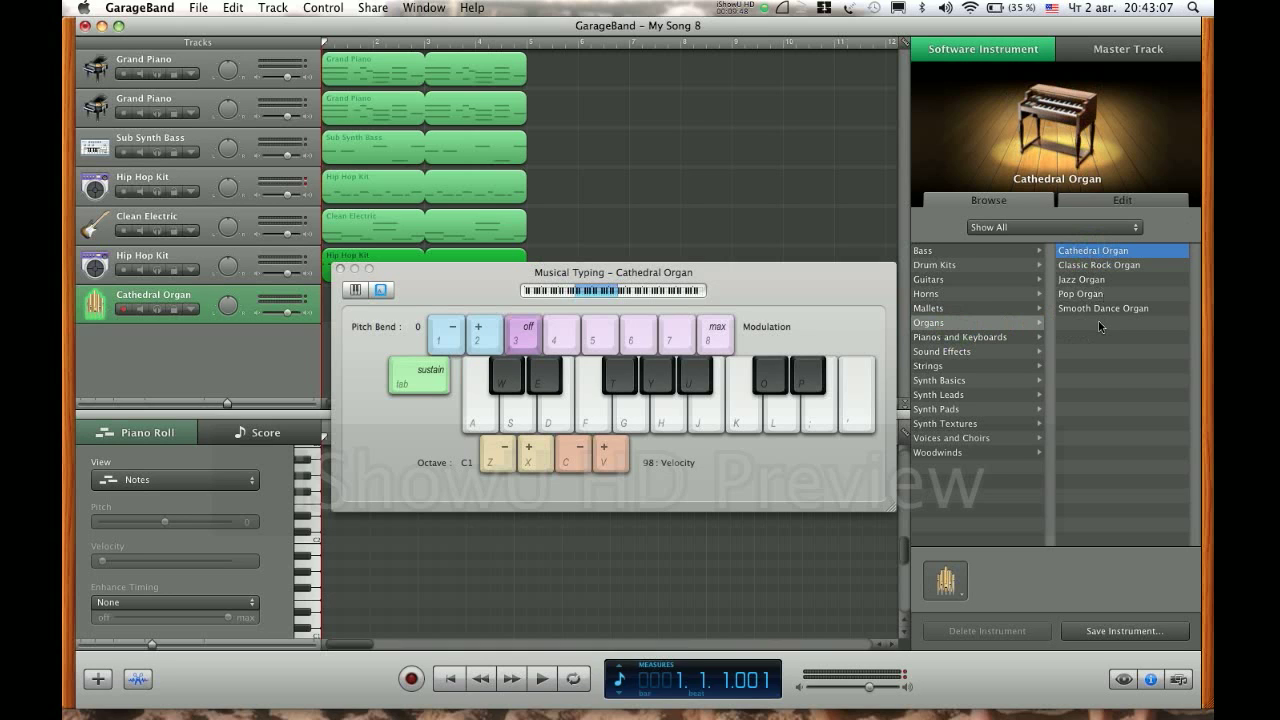
# Rehearse the low organ notes D, F and G with Musical Typing, alone and along with the arrangement from the start.
pyautogui.press('s')
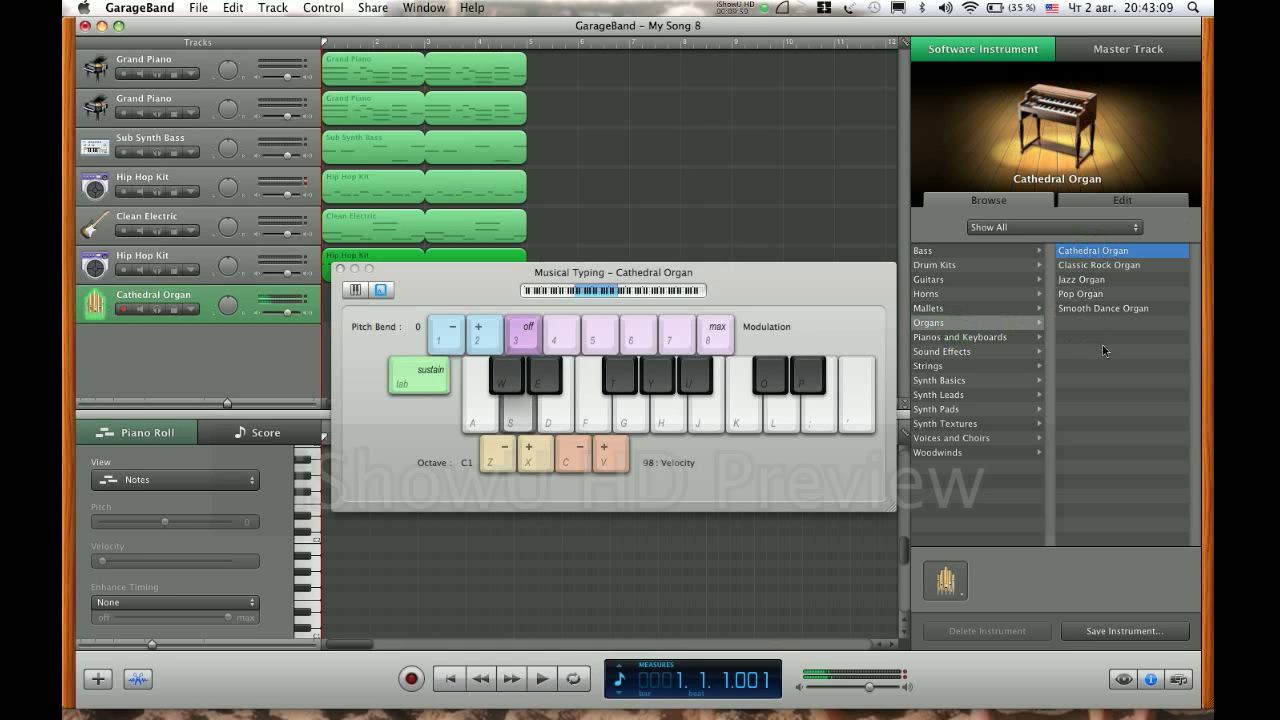
pyautogui.press('f')
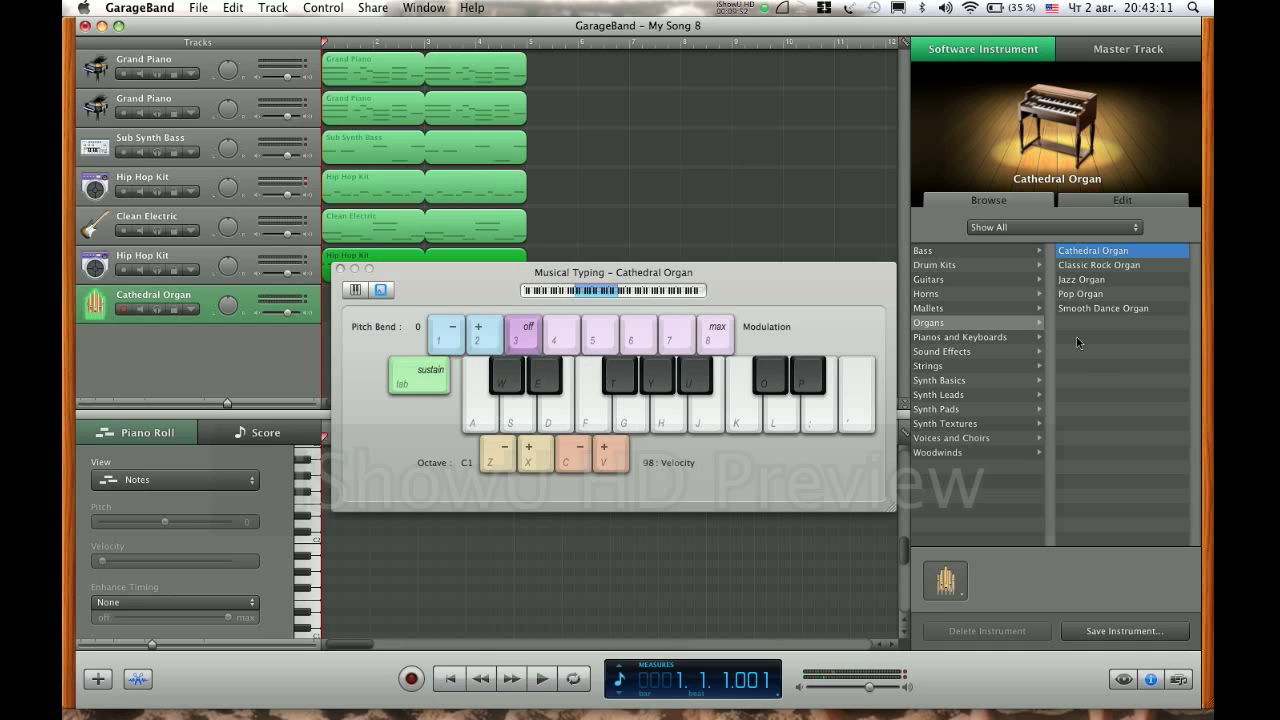
pyautogui.moveTo(822, 289); pyautogui.dragTo(828, 366)
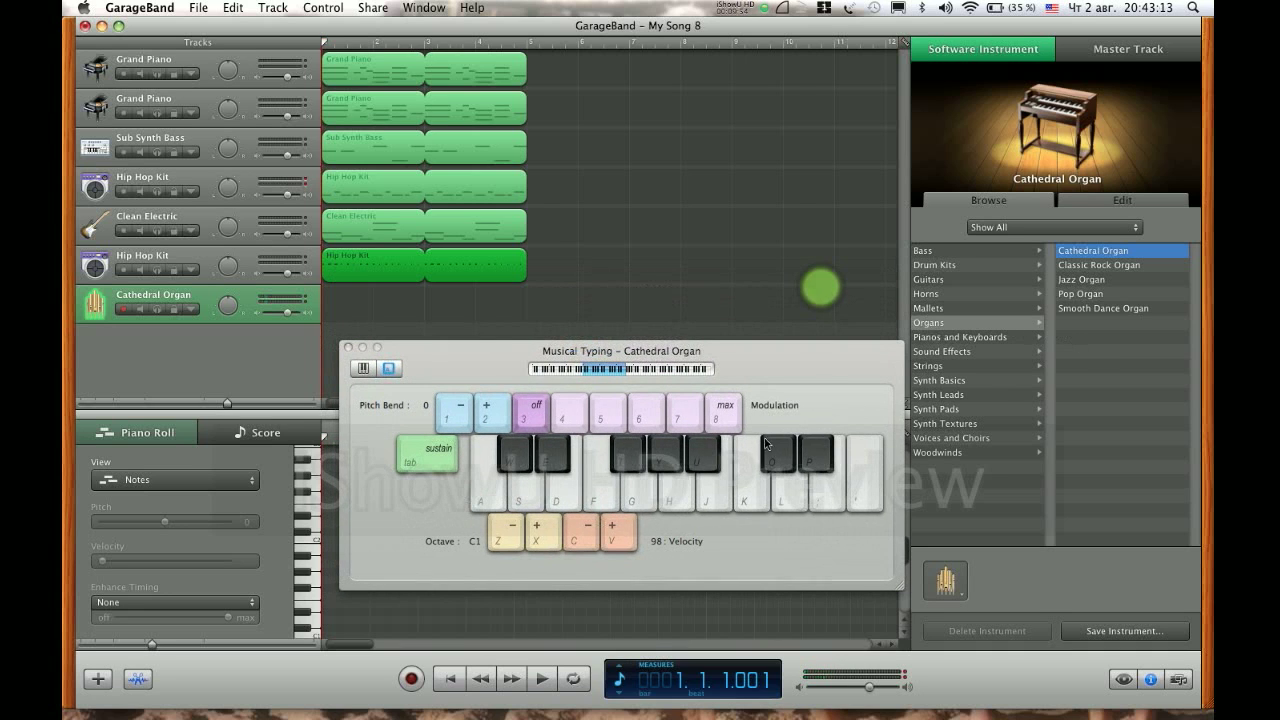
pyautogui.click(411, 678)
pyautogui.press('s')
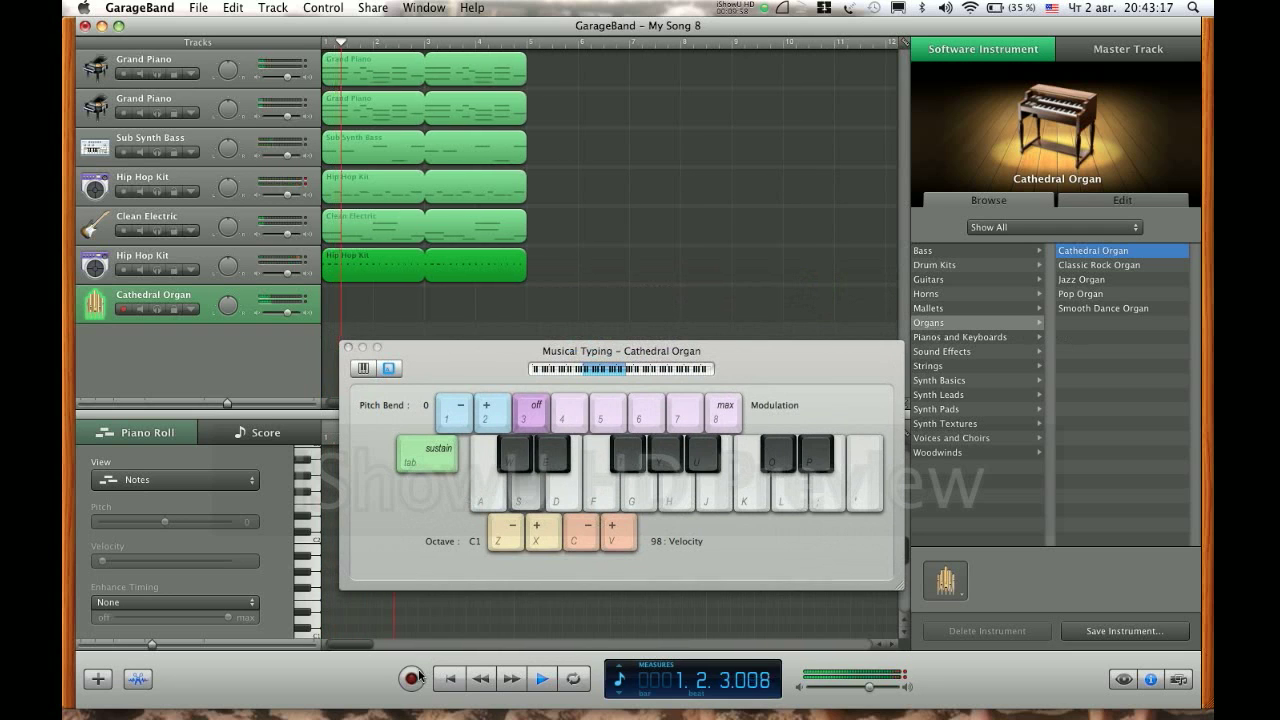
pyautogui.press('f')
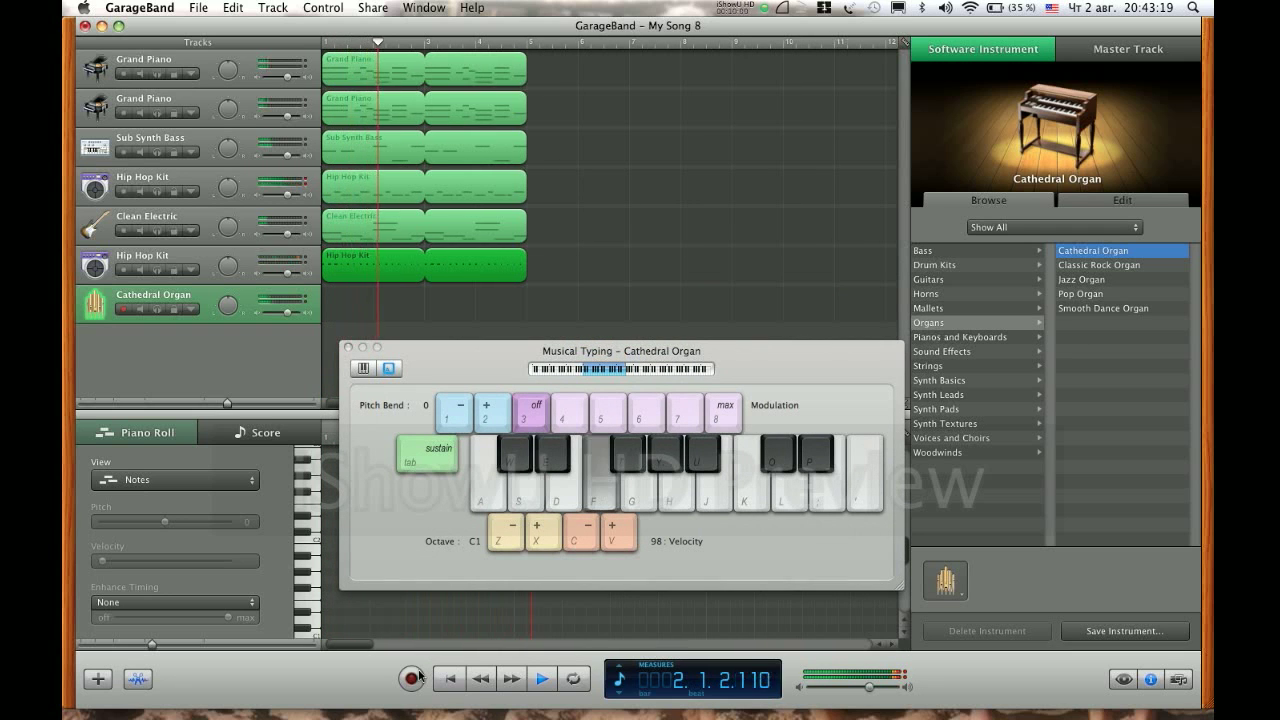
pyautogui.press('g')
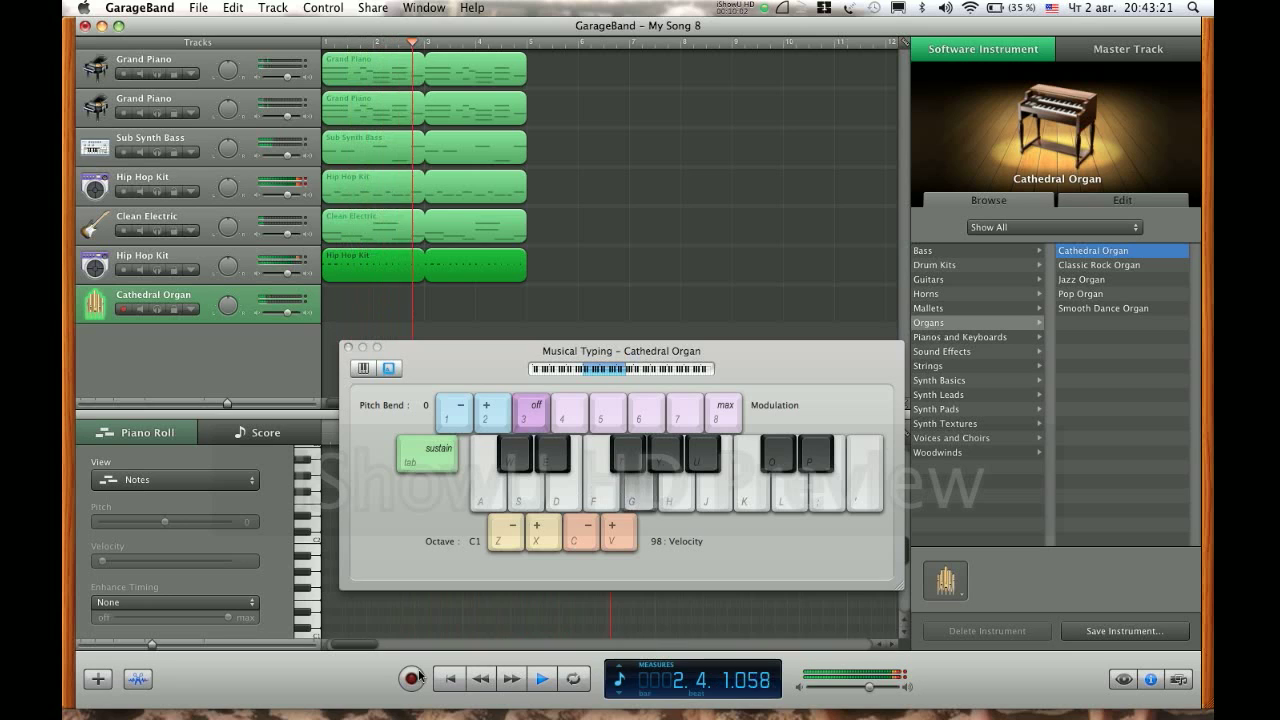
pyautogui.press('space')
pyautogui.press('Return')
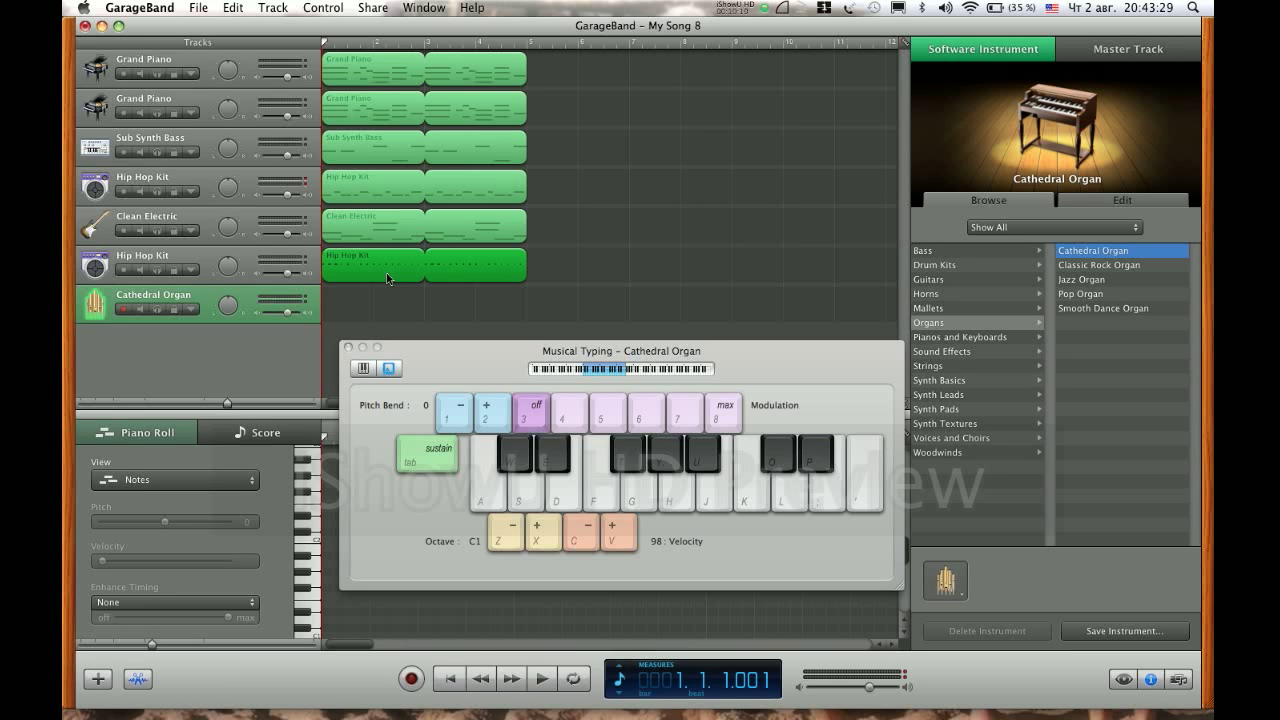
# Record a held low D followed by F and G on the Cathedral Organ track over measures 1 and 2, closing Musical Typing.
pyautogui.click(411, 680)
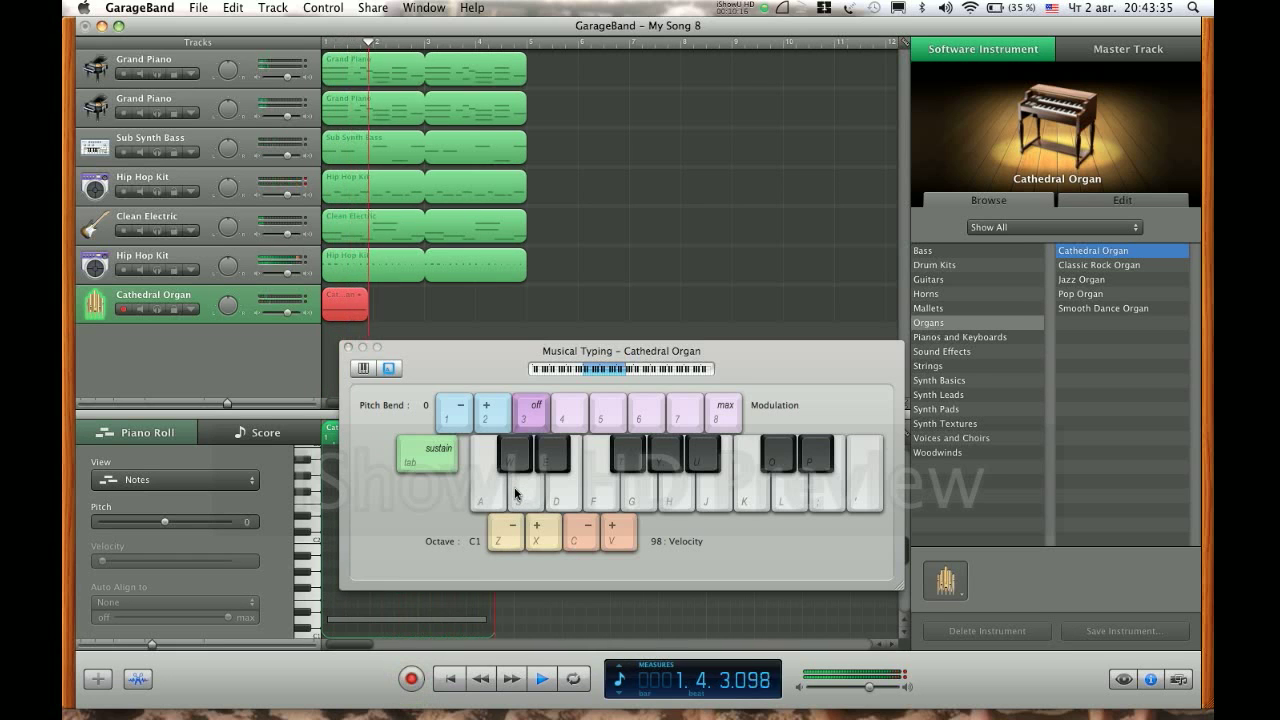
pyautogui.press('f')
pyautogui.press('g')
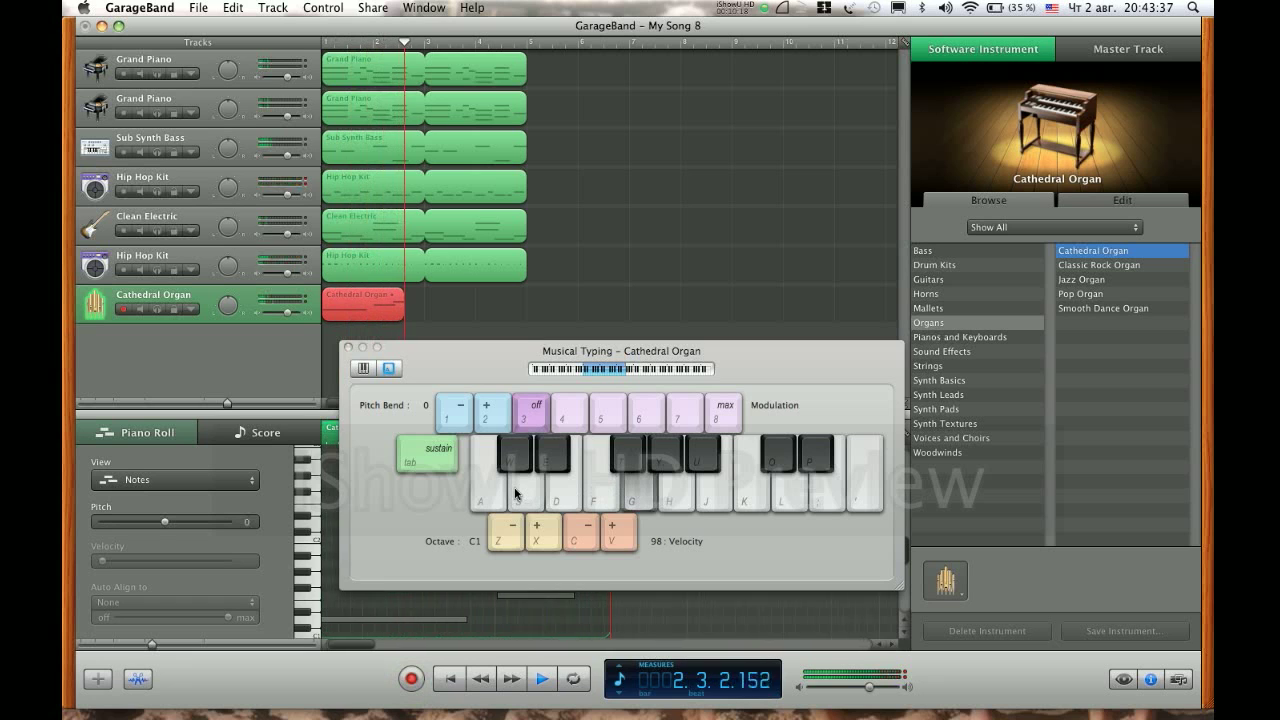
pyautogui.press('space')
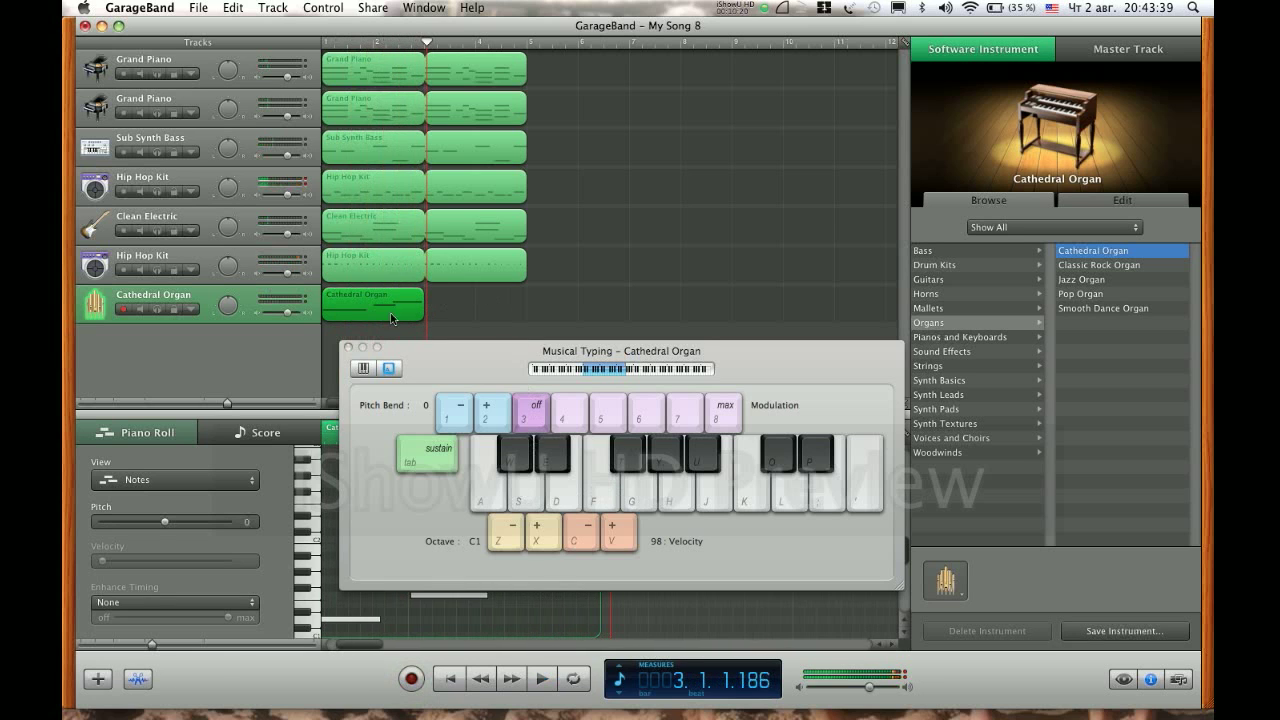
pyautogui.click(345, 349)
# Select all notes in the Cathedral Organ region and align them to 1/8 Note.
pyautogui.moveTo(361, 646); pyautogui.dragTo(368, 618)
pyautogui.press('Return')
pyautogui.click(400, 566)
pyautogui.press('super+a')
pyautogui.click(268, 592)
pyautogui.press('super+a')
pyautogui.click(231, 600)
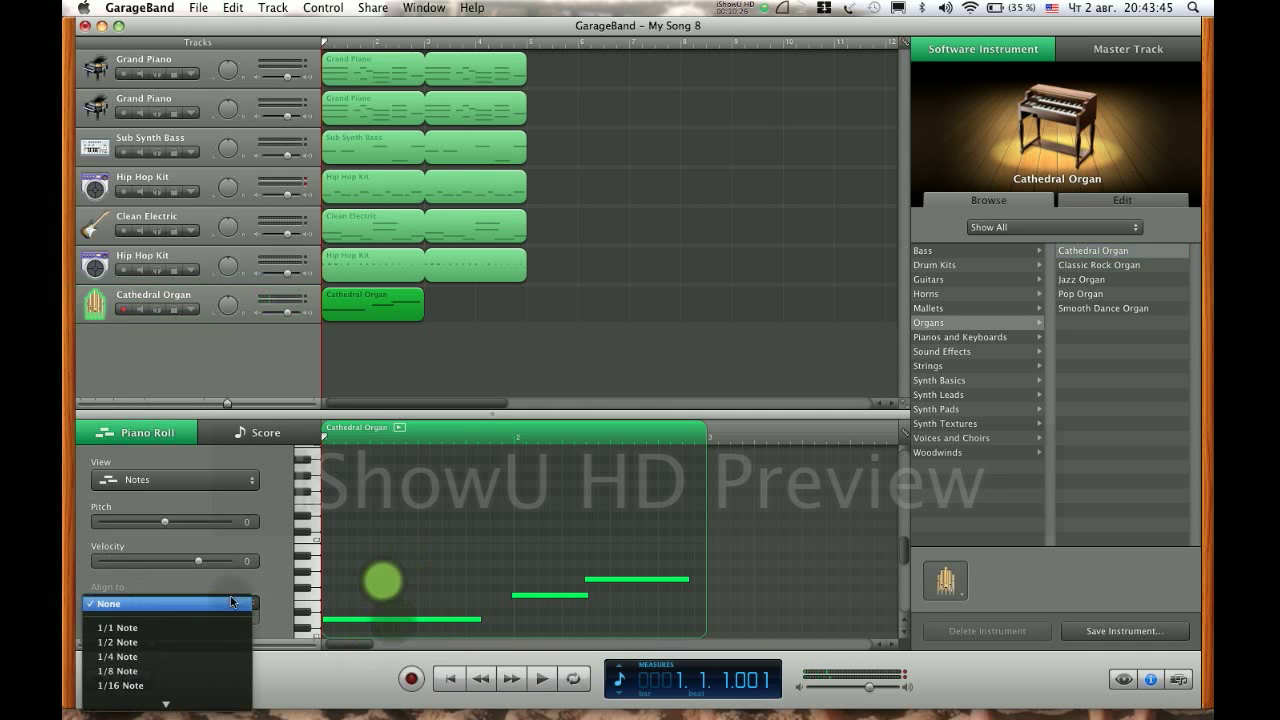
pyautogui.click(240, 668)
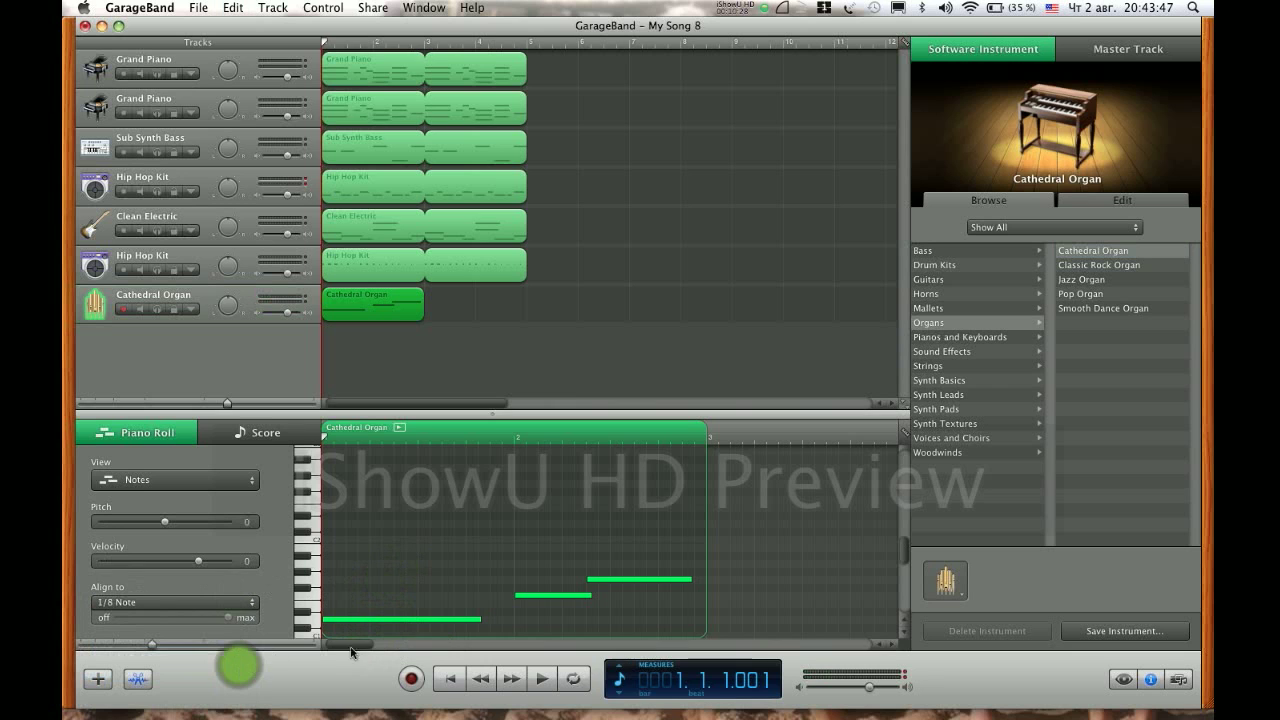
pyautogui.click(425, 537)
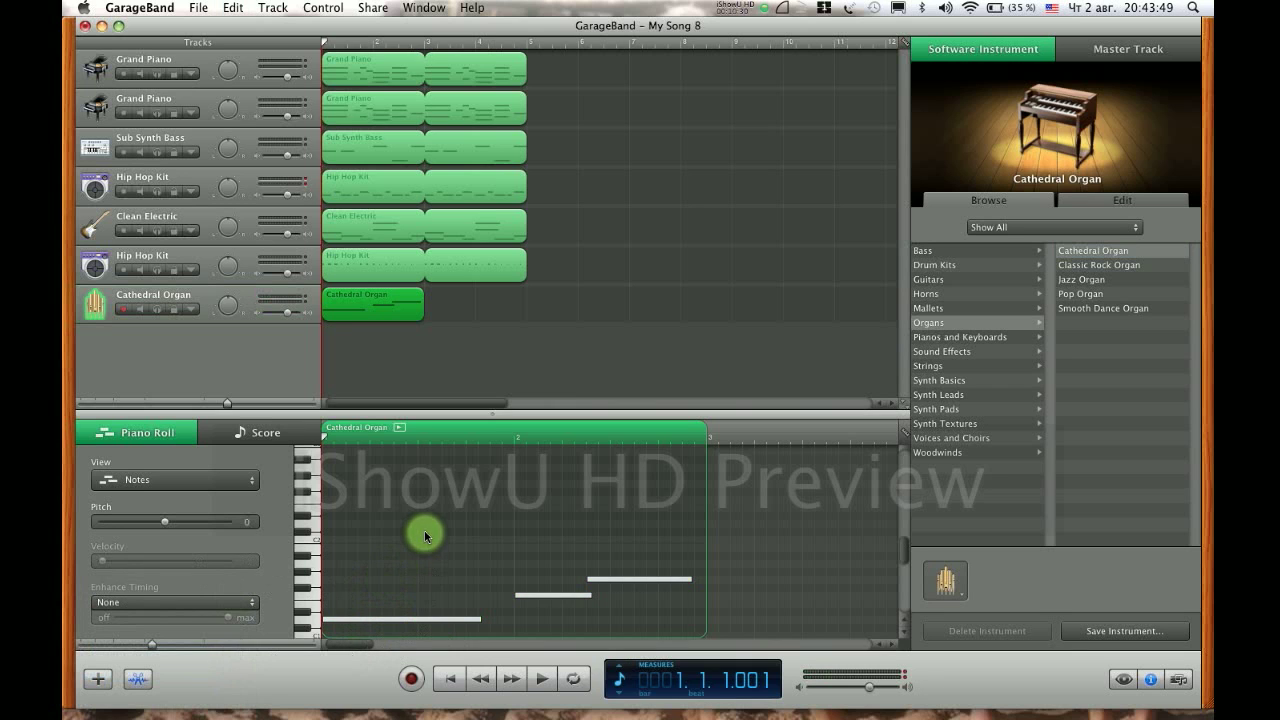
# Lengthen the organ's D1 note to one full measure and its final note to the region's end, checking by playback.
pyautogui.press('space')
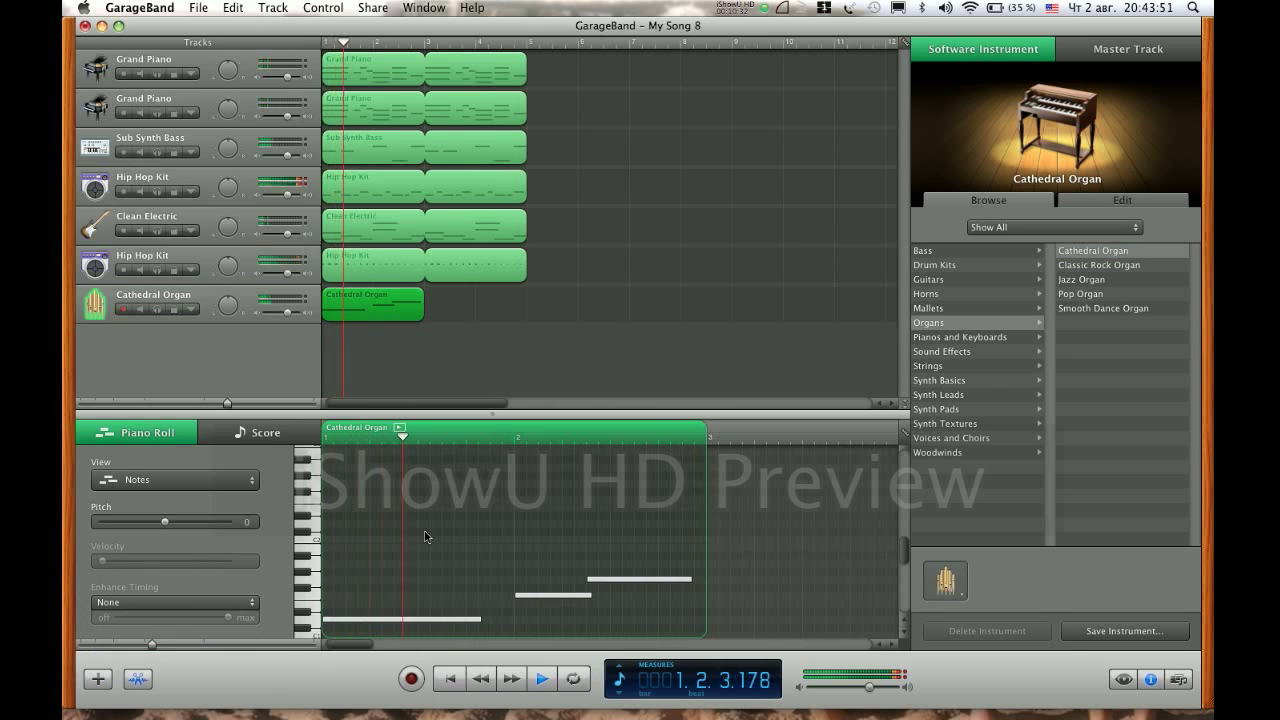
pyautogui.press('space')
pyautogui.moveTo(485, 620); pyautogui.dragTo(517, 627)
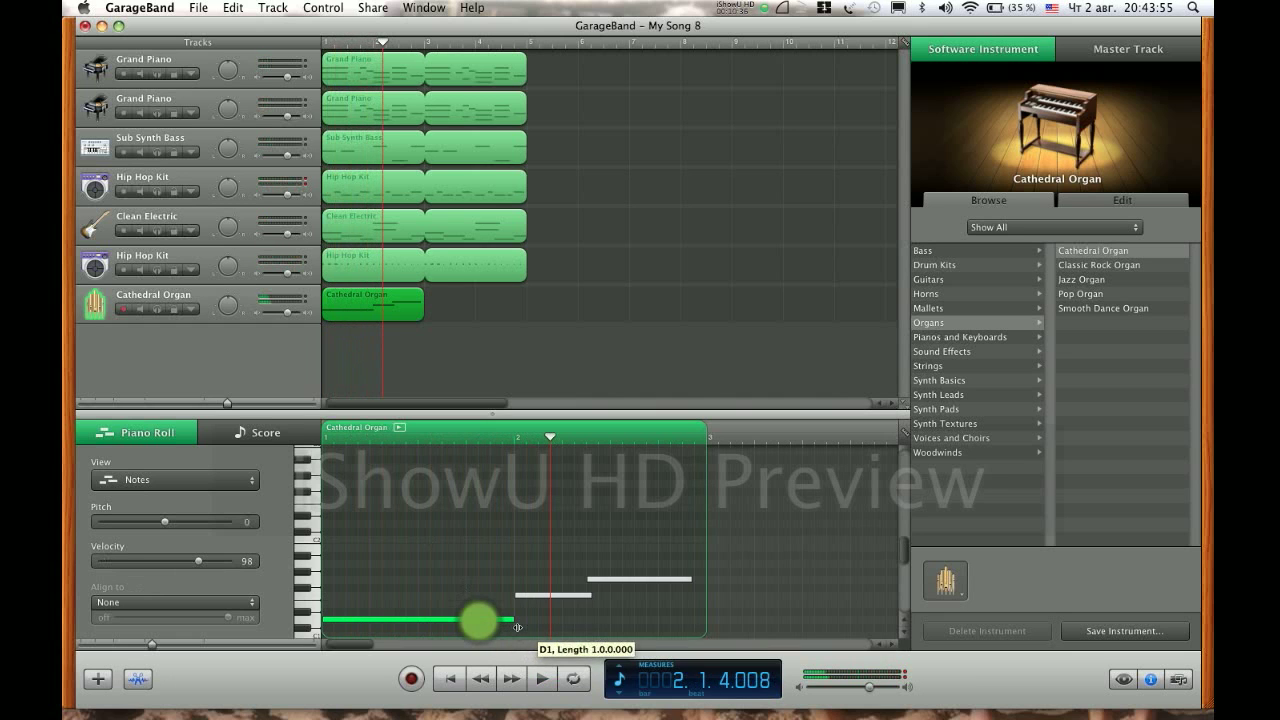
pyautogui.press('space')
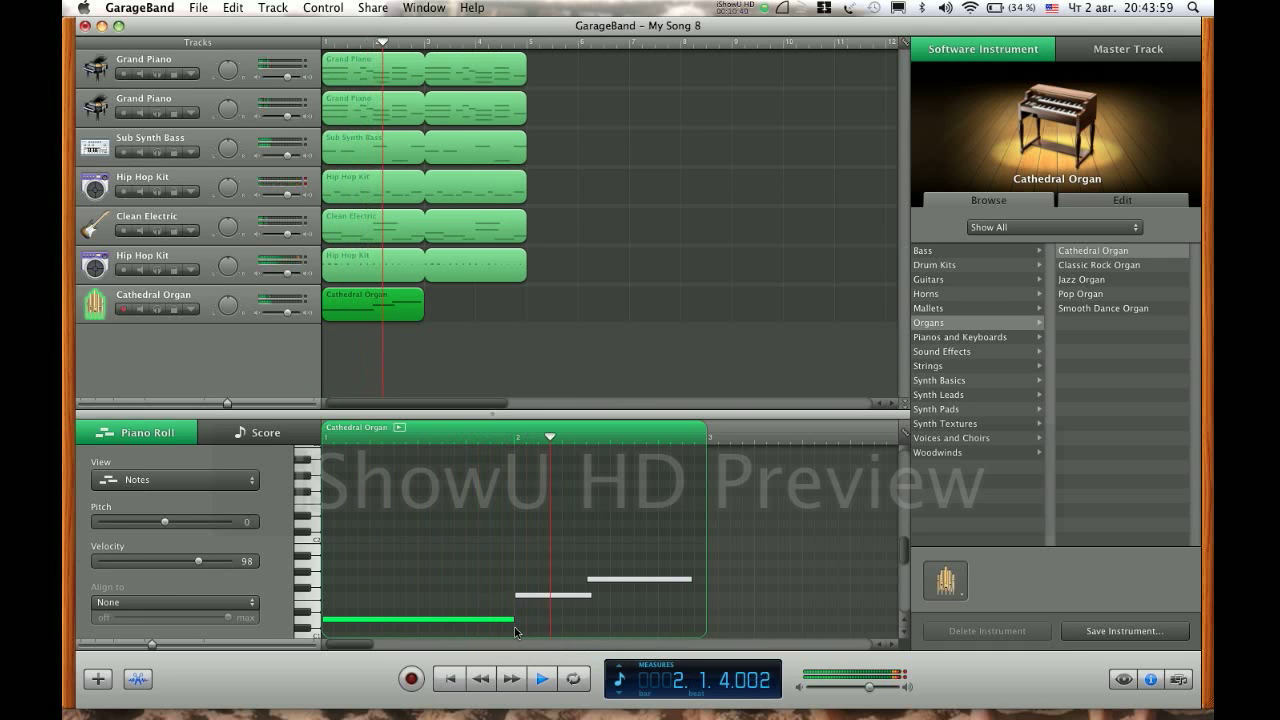
pyautogui.press('space')
pyautogui.click(588, 580)
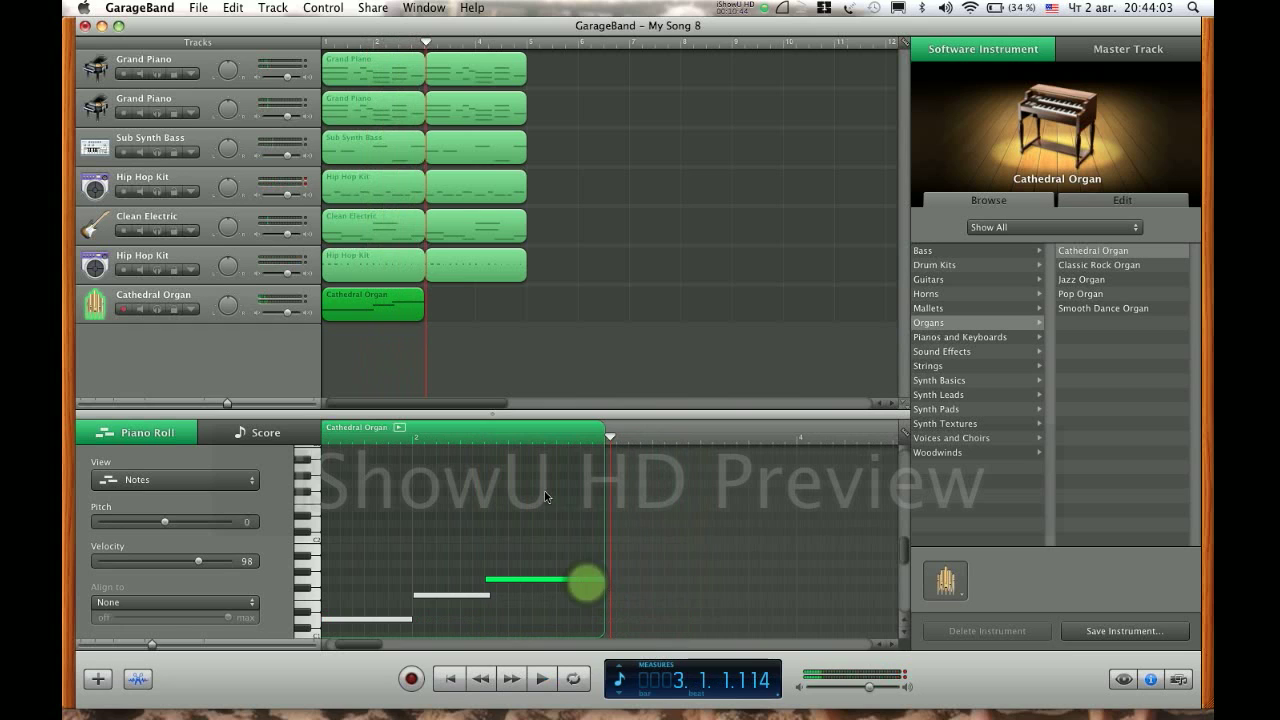
# Loop the Cathedral Organ region to the end of measure 4 and play the arrangement from the start.
pyautogui.moveTo(422, 289); pyautogui.dragTo(533, 318)
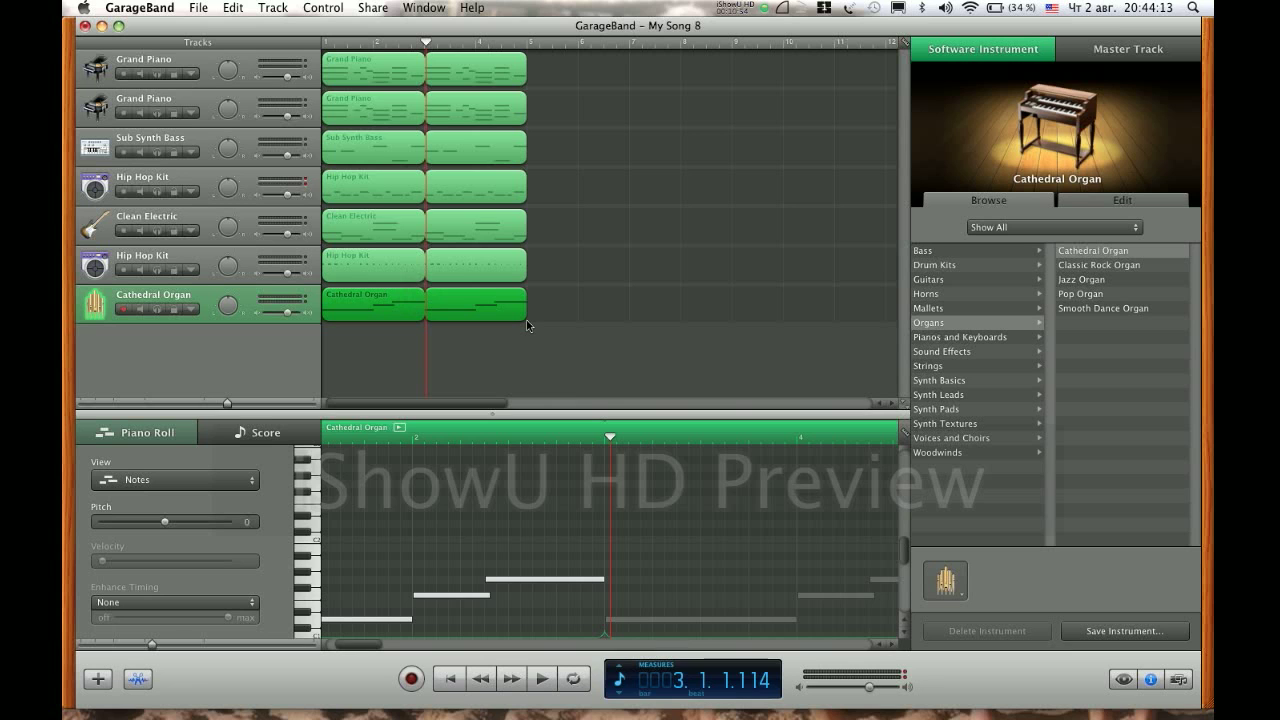
pyautogui.press('space')
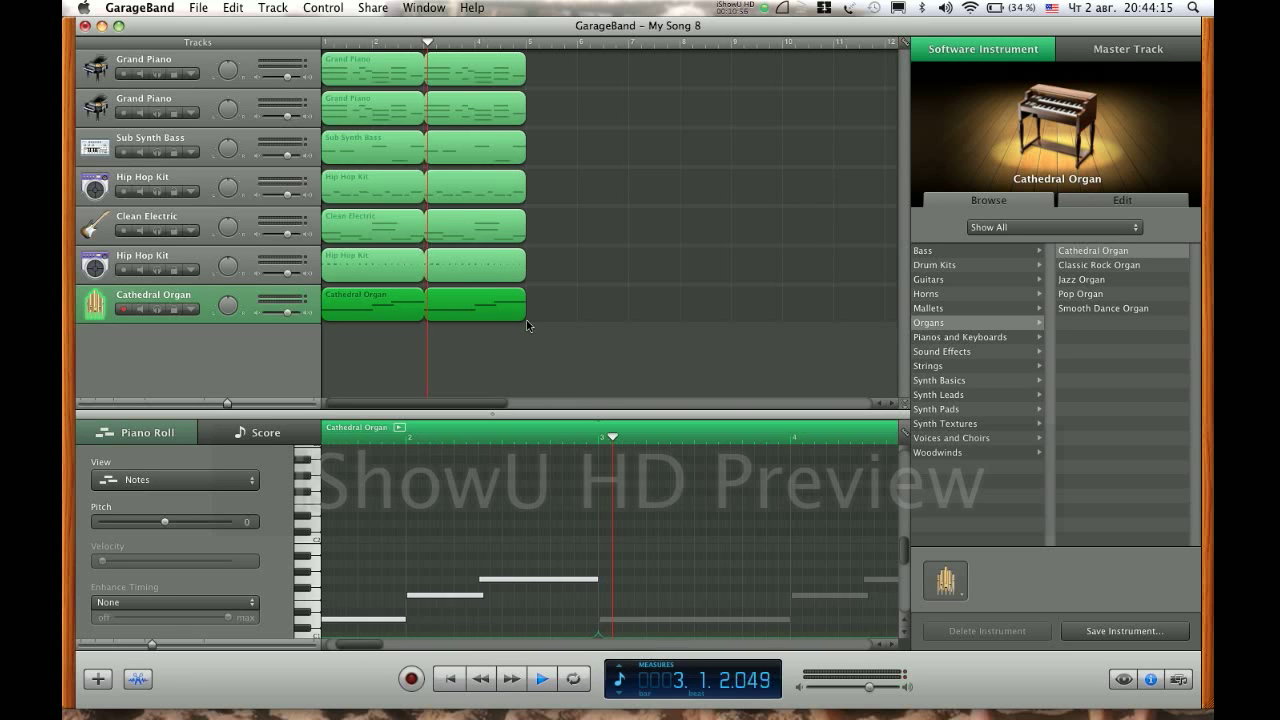
pyautogui.press('Return')
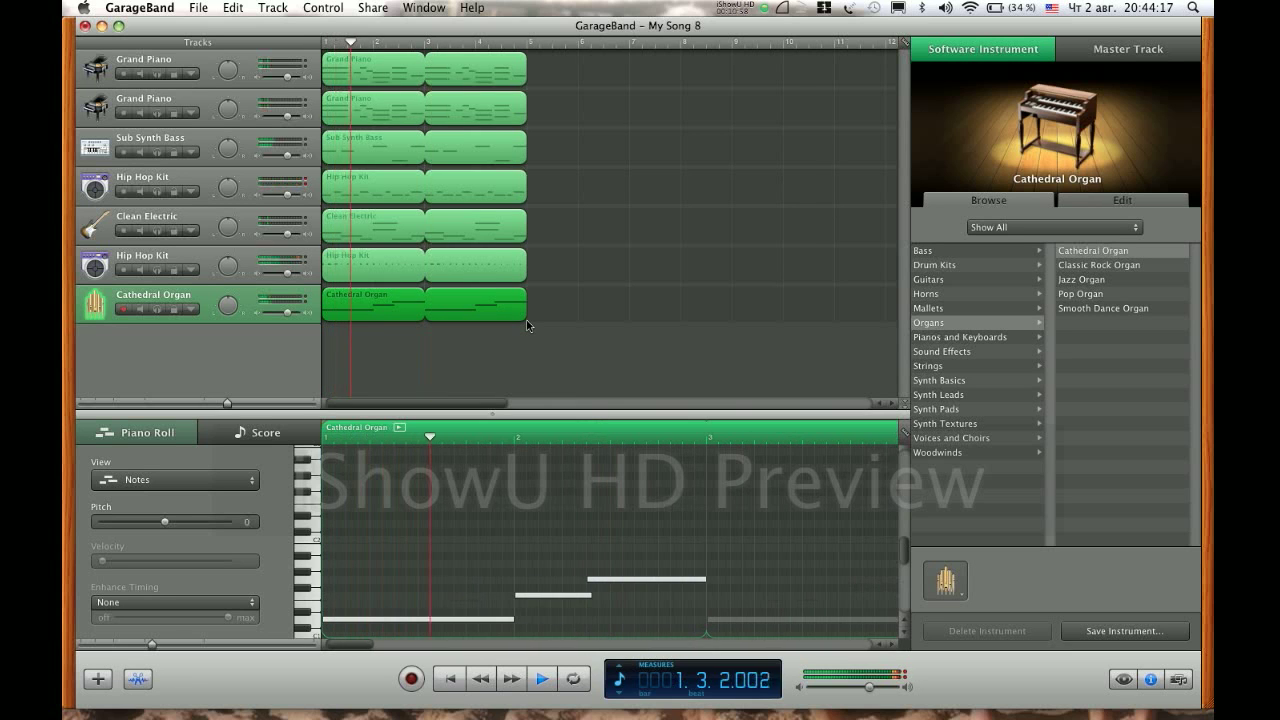